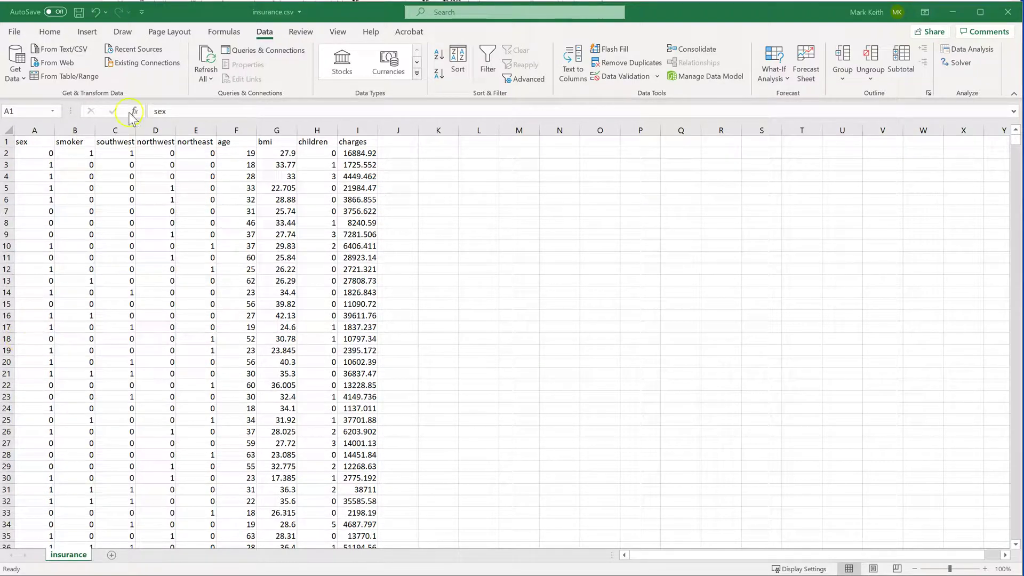
# - Try out selections of the sex, smoker, region and charges columns
pyautogui.moveTo(34, 130); pyautogui.dragTo(200, 136)
pyautogui.click(53, 130)
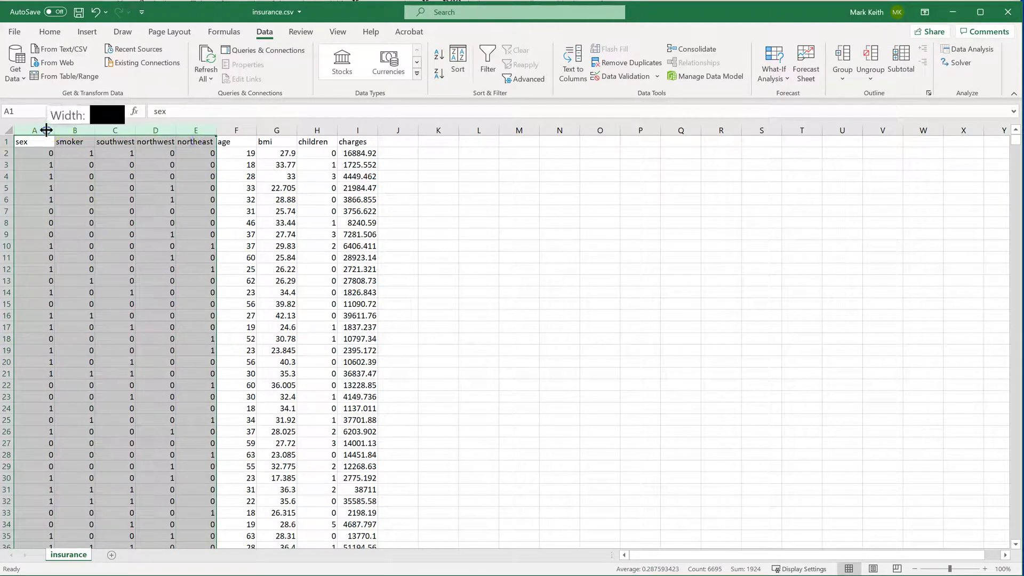
pyautogui.click(39, 128)
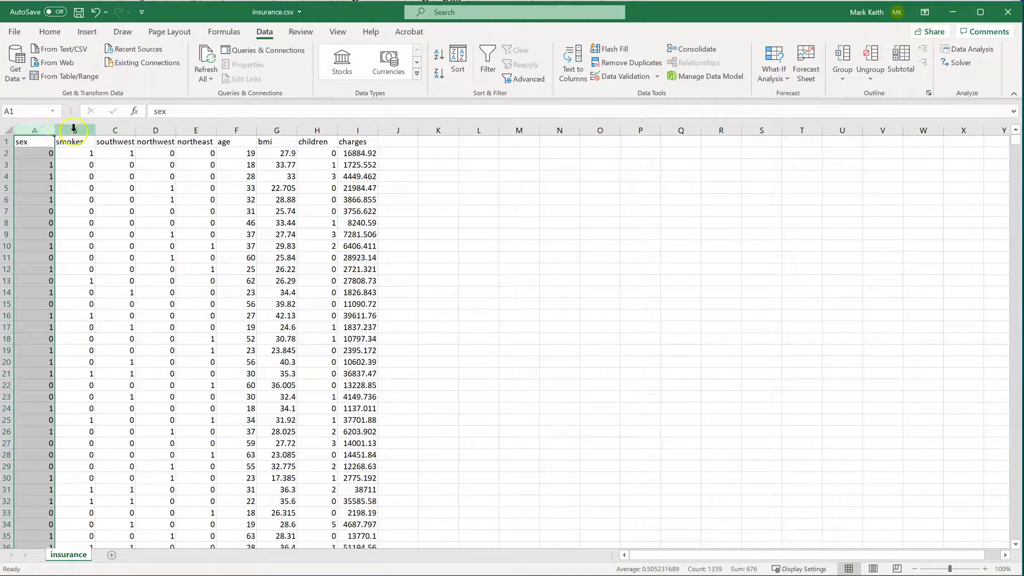
pyautogui.moveTo(75, 130); pyautogui.dragTo(21, 130)
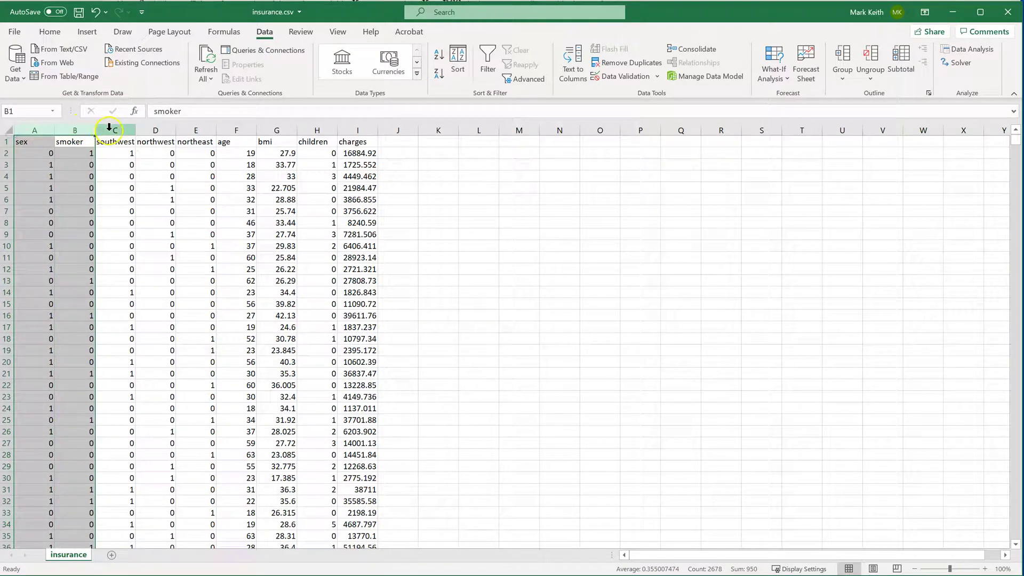
pyautogui.moveTo(110, 130); pyautogui.dragTo(192, 129)
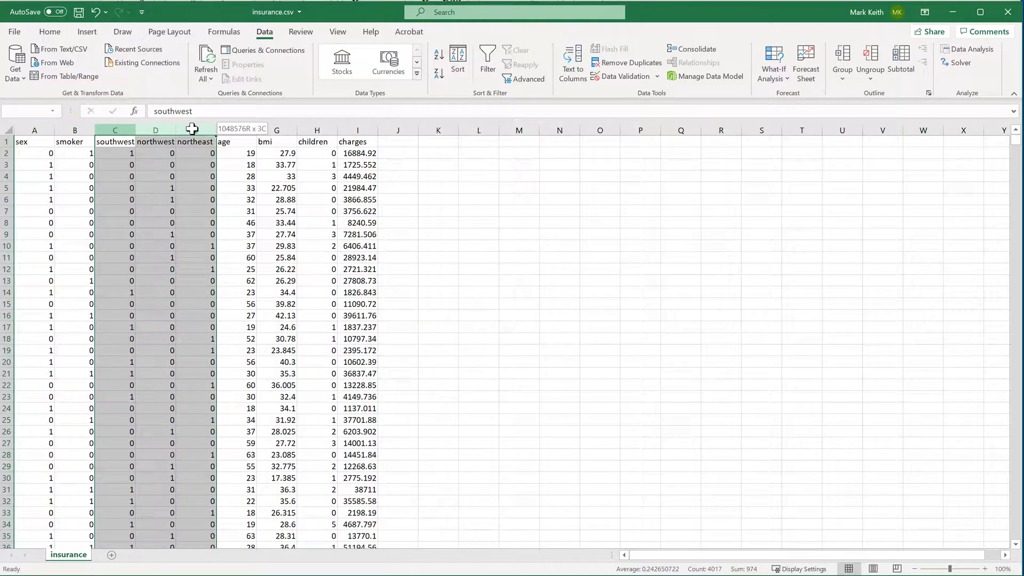
pyautogui.moveTo(192, 129); pyautogui.dragTo(308, 130)
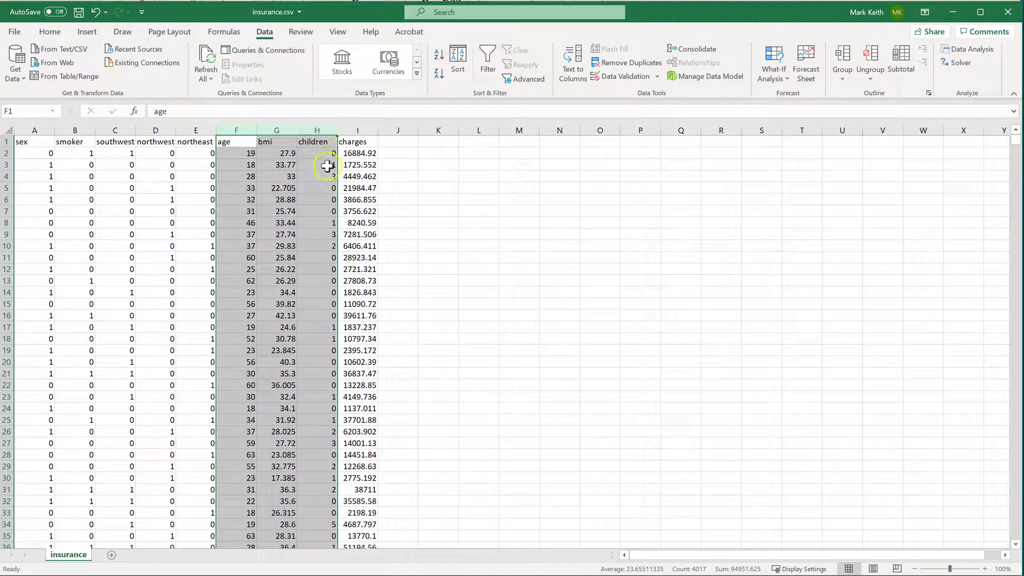
pyautogui.click(354, 164)
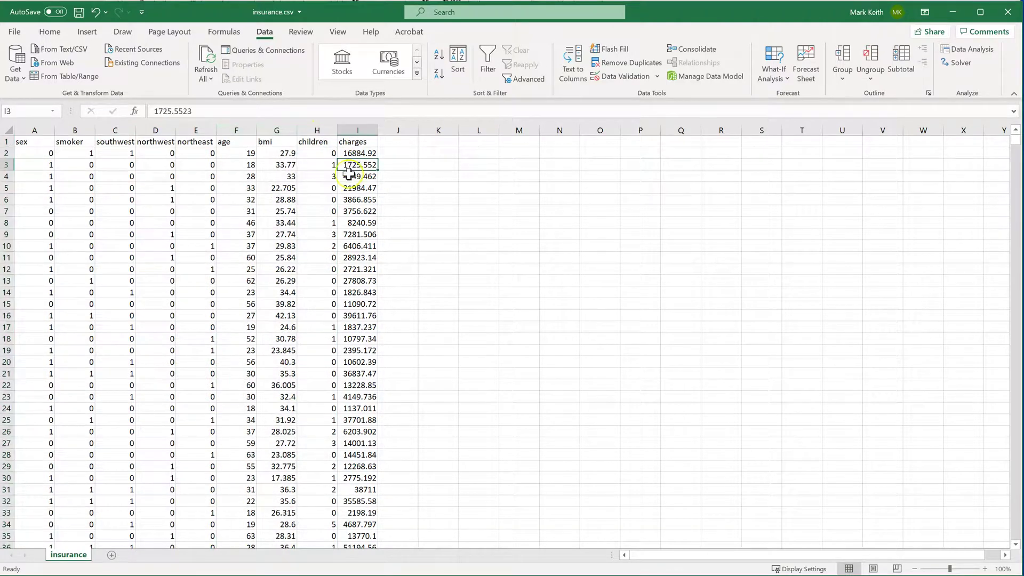
pyautogui.click(356, 131)
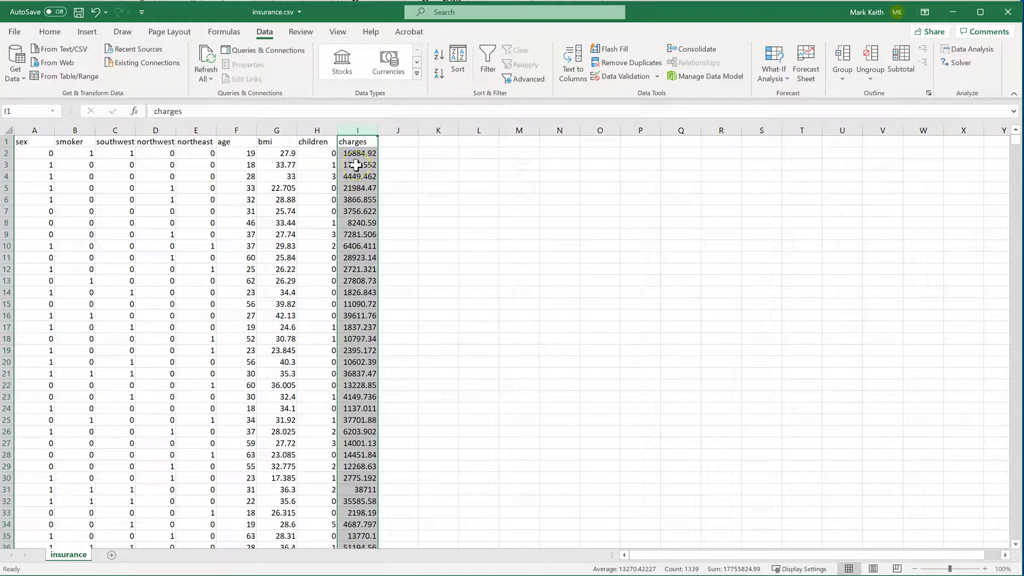
pyautogui.click(429, 153)
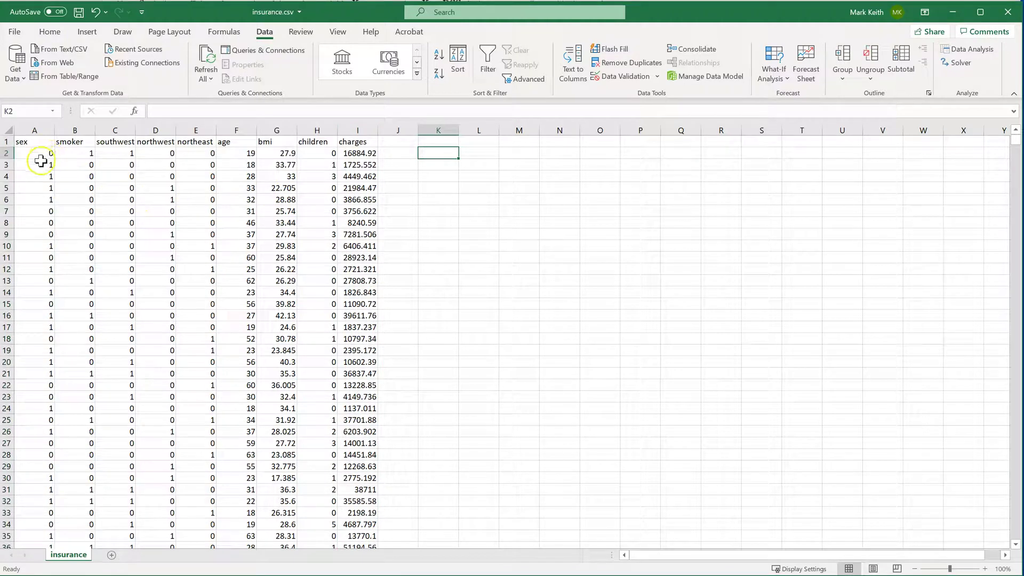
# - Select data blocks and the sex-through-children columns, then pick K2 for the results
pyautogui.moveTo(43, 165); pyautogui.dragTo(347, 331)
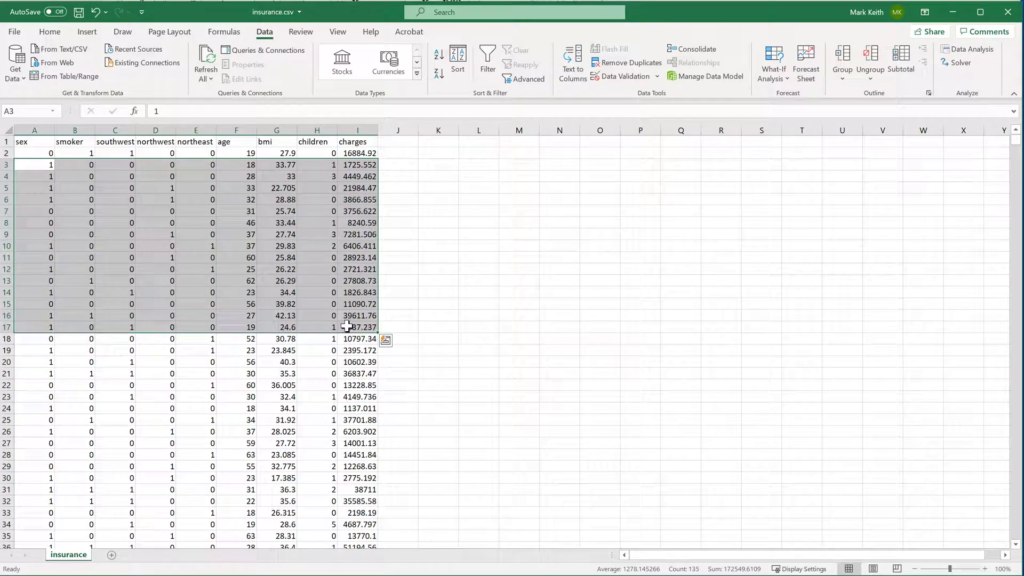
pyautogui.moveTo(350, 325); pyautogui.dragTo(15, 137)
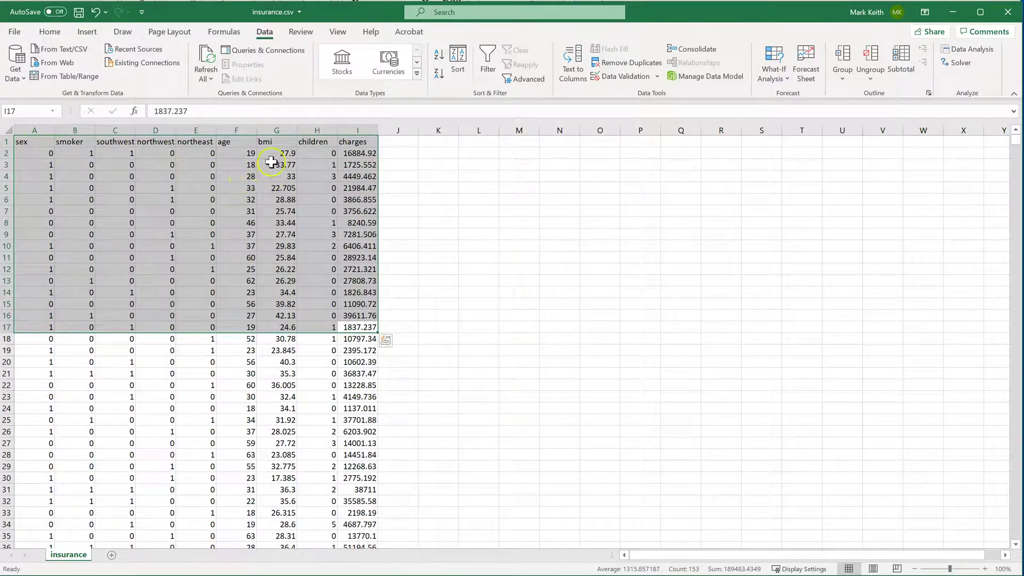
pyautogui.click(35, 128)
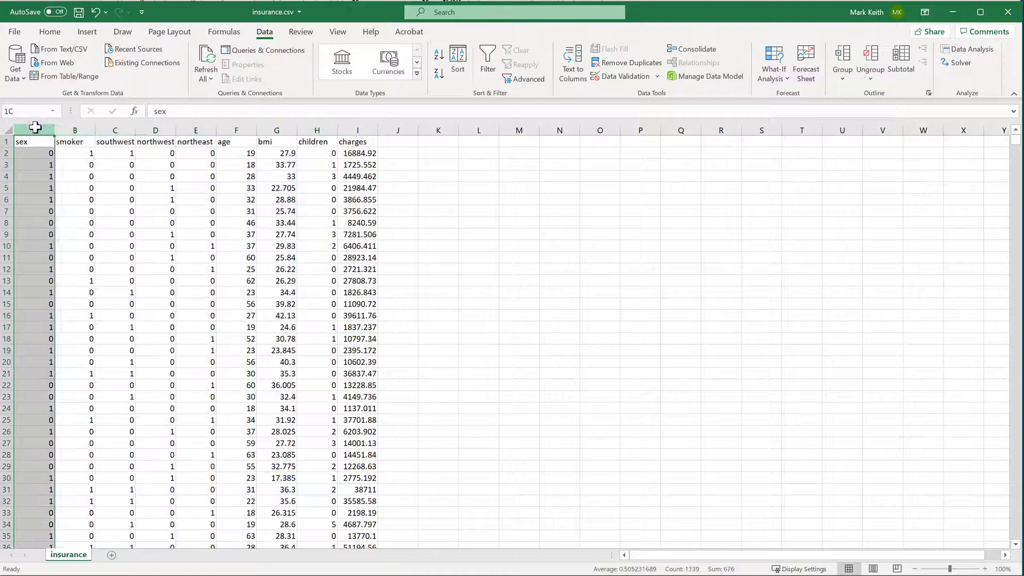
pyautogui.moveTo(35, 128); pyautogui.dragTo(308, 132)
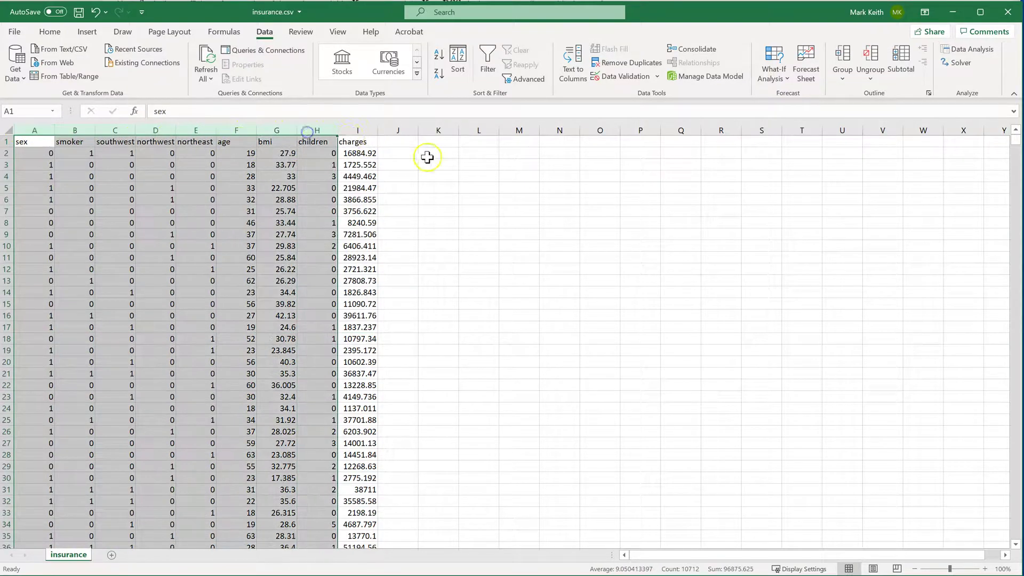
pyautogui.click(438, 153)
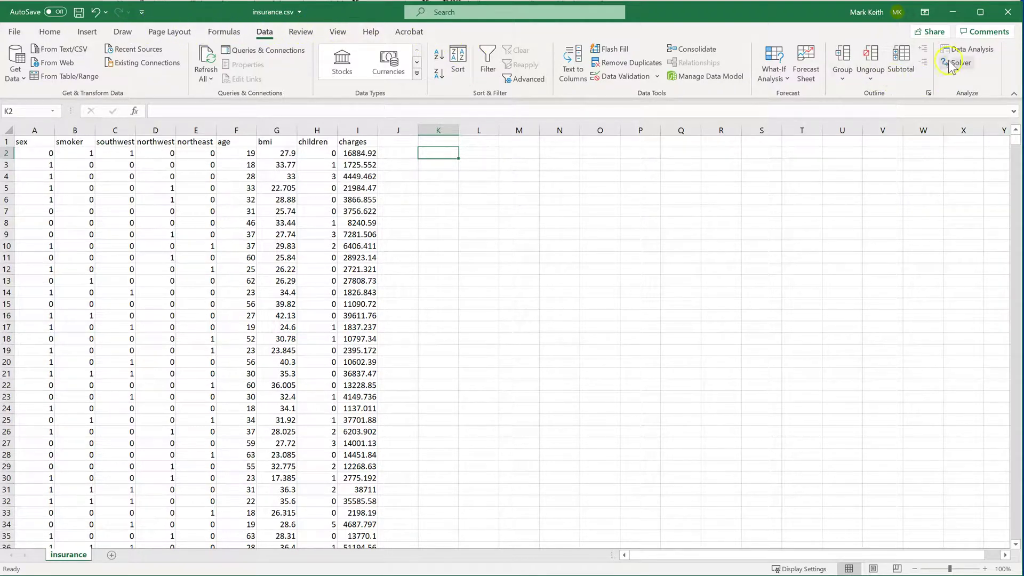
# - Start a Regression and set its Input Y Range to the charges column, I1:I1339
pyautogui.click(963, 50)
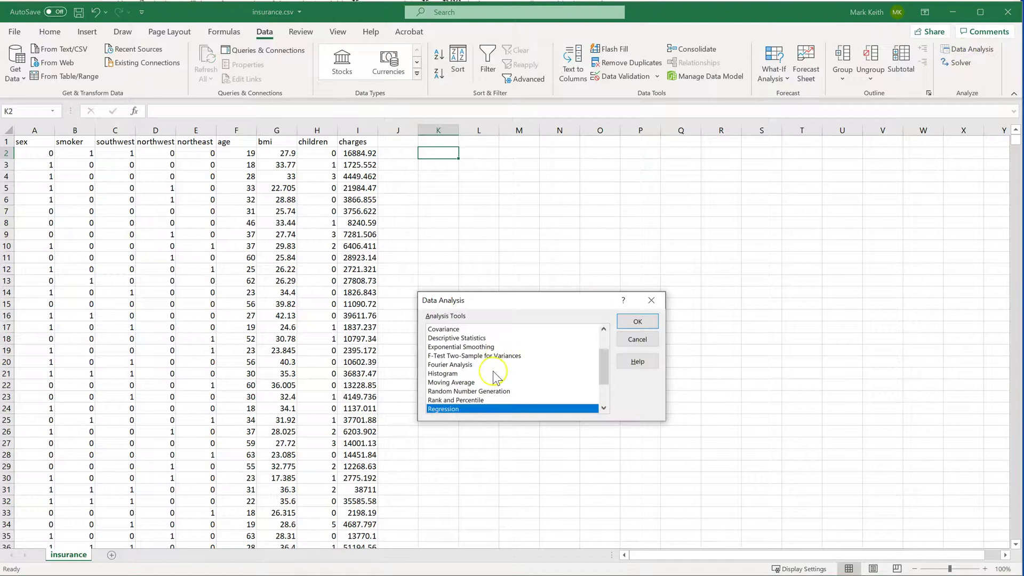
pyautogui.click(637, 322)
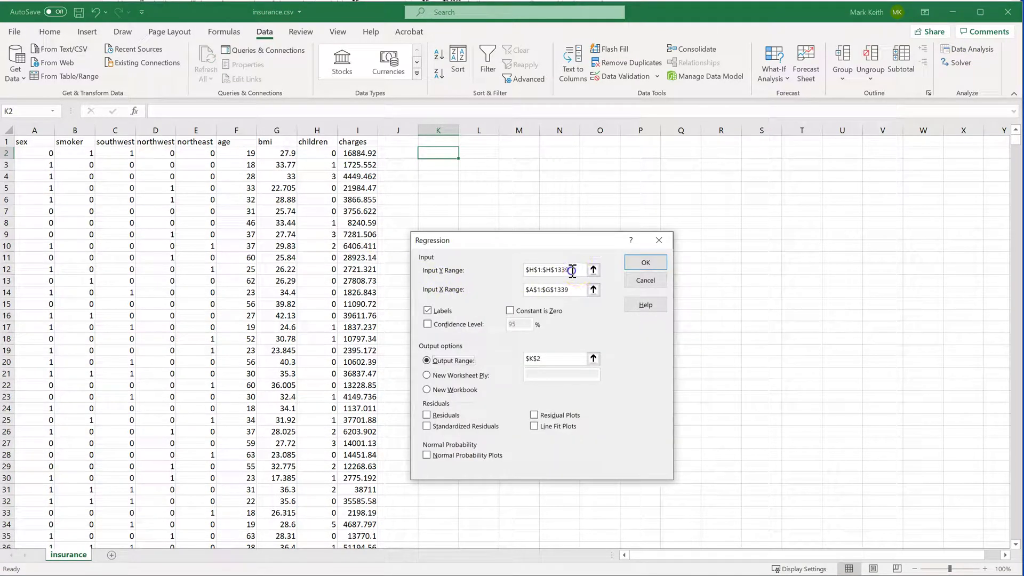
pyautogui.moveTo(572, 271); pyautogui.dragTo(458, 260)
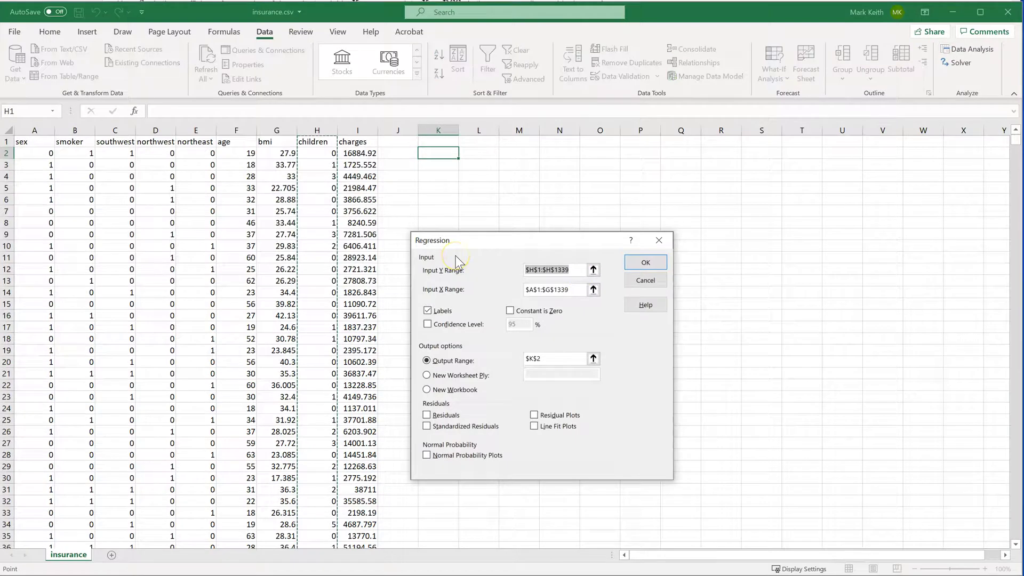
pyautogui.press('BackSpace')
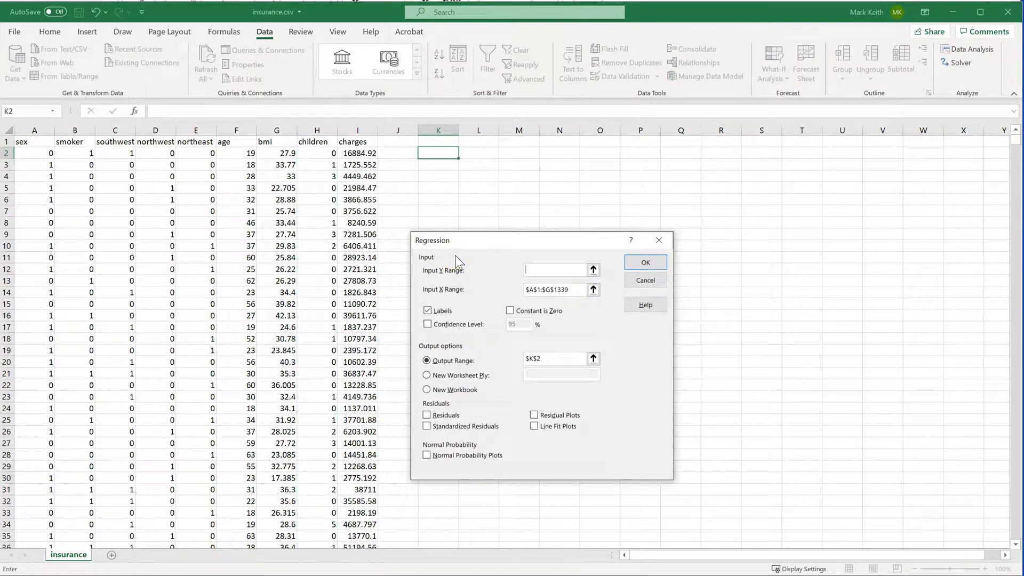
pyautogui.click(356, 142)
pyautogui.hotkey('ctrl', 'shift', 'Down')
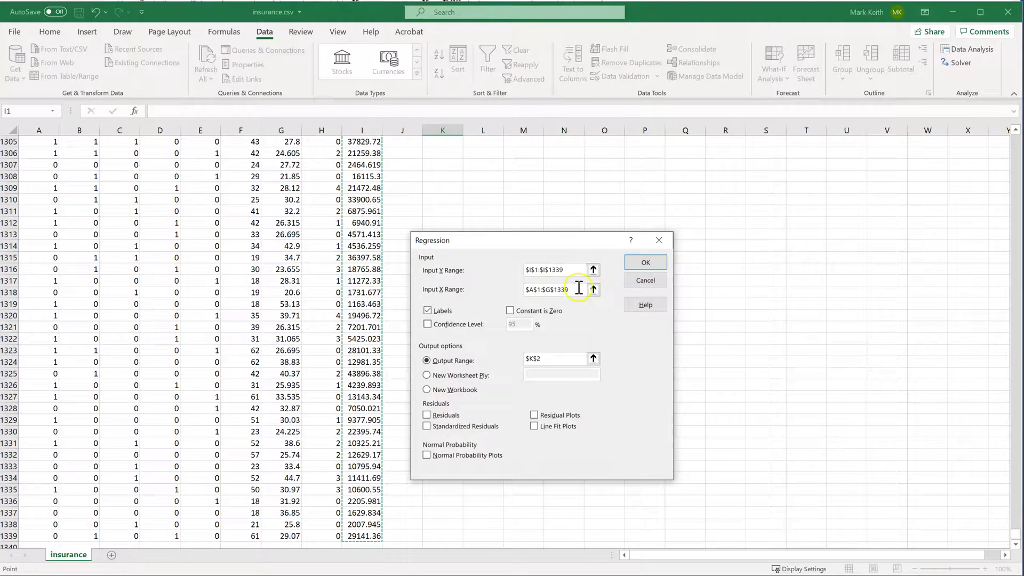
# - Set the Input X Range to $A$1:$H$1339 and the output range to K2
pyautogui.moveTo(579, 288); pyautogui.dragTo(527, 290)
pyautogui.press('BackSpace')
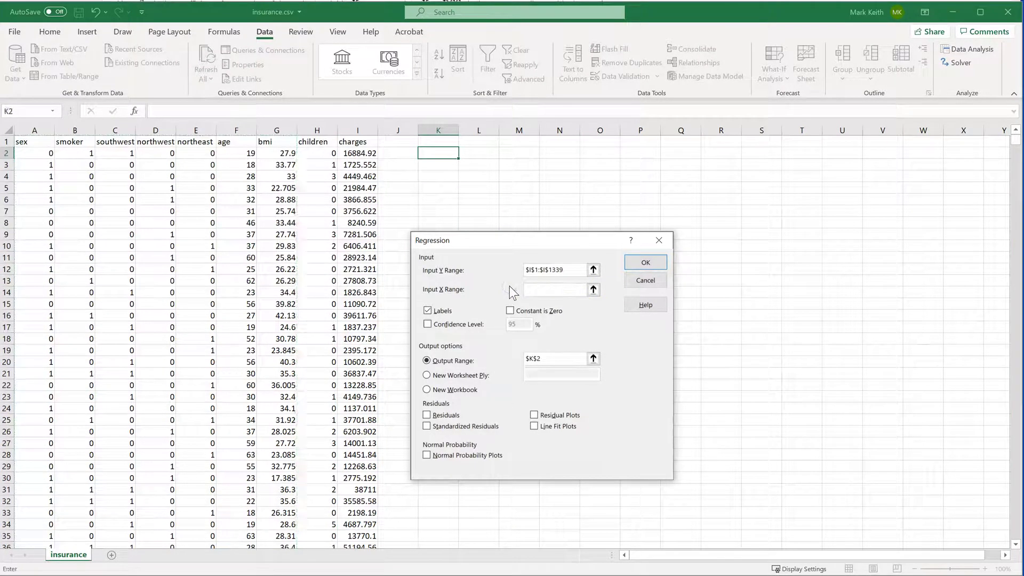
pyautogui.click(309, 142)
pyautogui.hotkey('ctrl', 'shift', 'Left')
pyautogui.hotkey('ctrl', 'shift', 'Down')
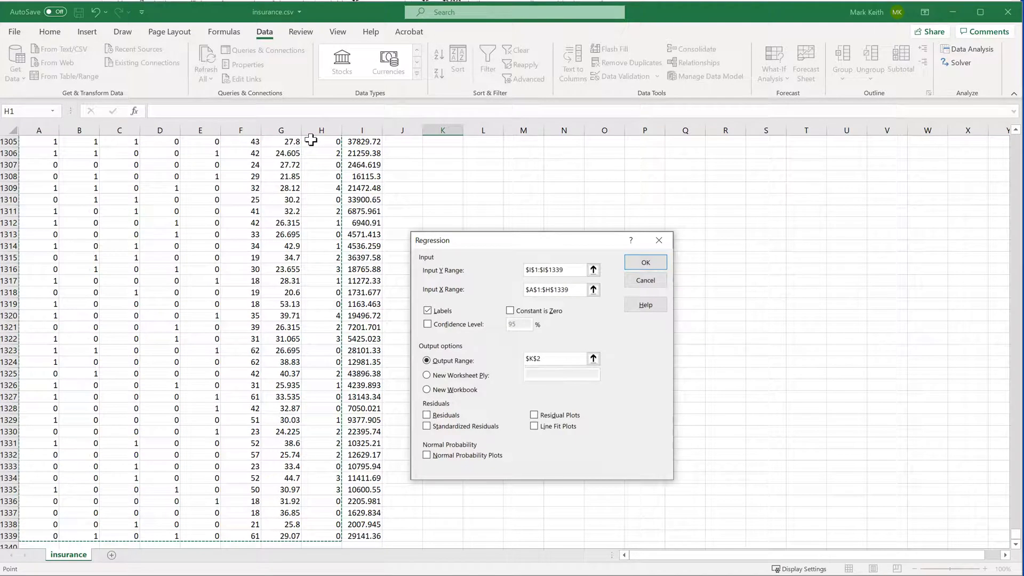
pyautogui.click(456, 270)
pyautogui.click(547, 365)
# - Enter $K$2 as the output range, run the regression and return to the top
pyautogui.write('$K$2')
pyautogui.click(647, 263)
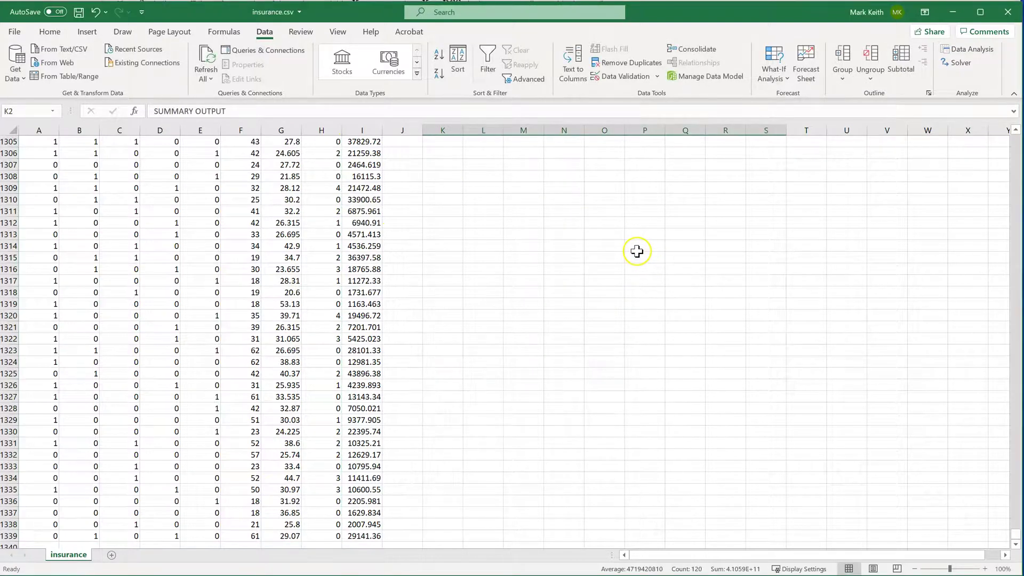
pyautogui.scroll(8, 505, 219)
pyautogui.click(484, 222)
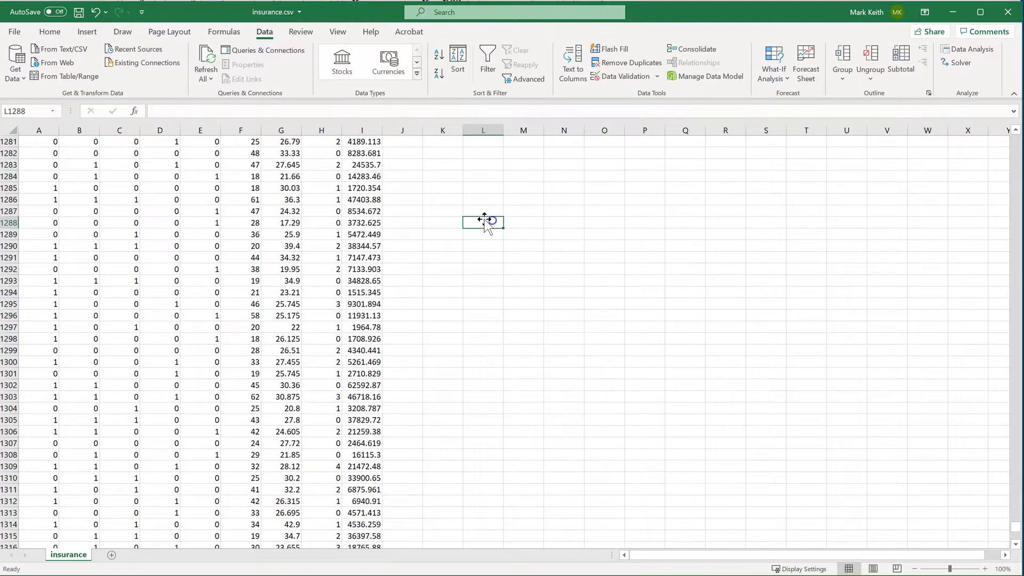
pyautogui.hotkey('ctrl', 'Up')
pyautogui.hotkey('ctrl', 'Up')
pyautogui.hotkey('ctrl', 'Up')
pyautogui.hotkey('ctrl', 'Up')
pyautogui.hotkey('ctrl', 'Up')
pyautogui.hotkey('ctrl', 'Up')
pyautogui.hotkey('ctrl', 'Up')
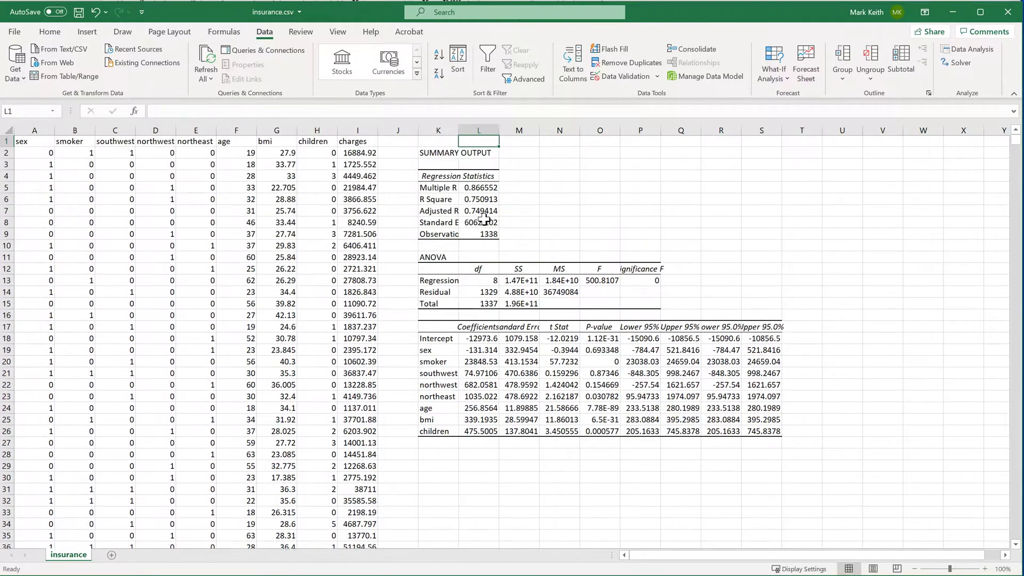
# - Select R Square 0.750913 together with the eight feature coefficients and their P-values
pyautogui.click(478, 201)
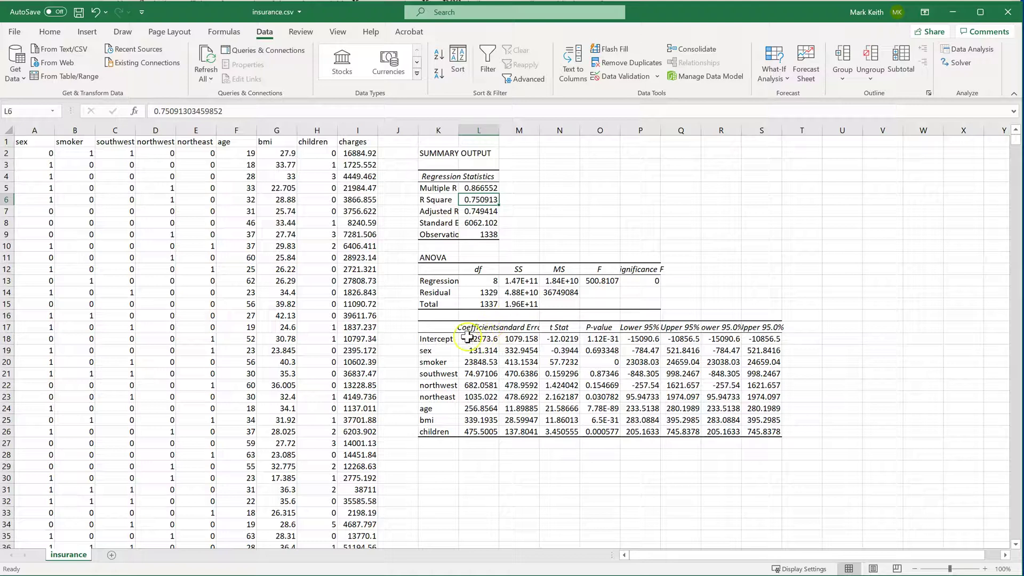
pyautogui.moveTo(473, 351); pyautogui.dragTo(482, 431)
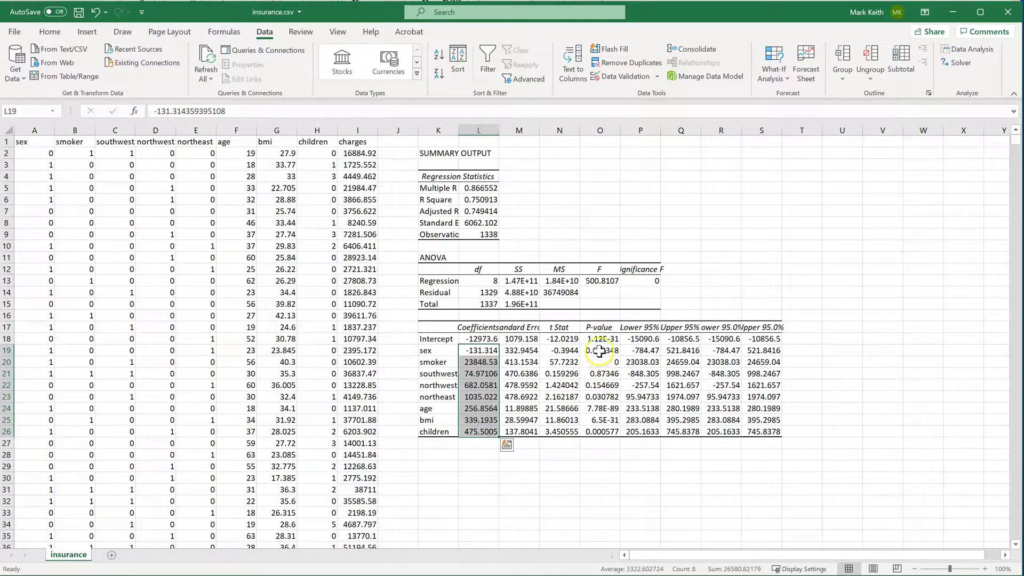
pyautogui.keyDown('ctrl'); pyautogui.moveTo(599, 350); pyautogui.dragTo(593, 430); pyautogui.keyUp('ctrl')
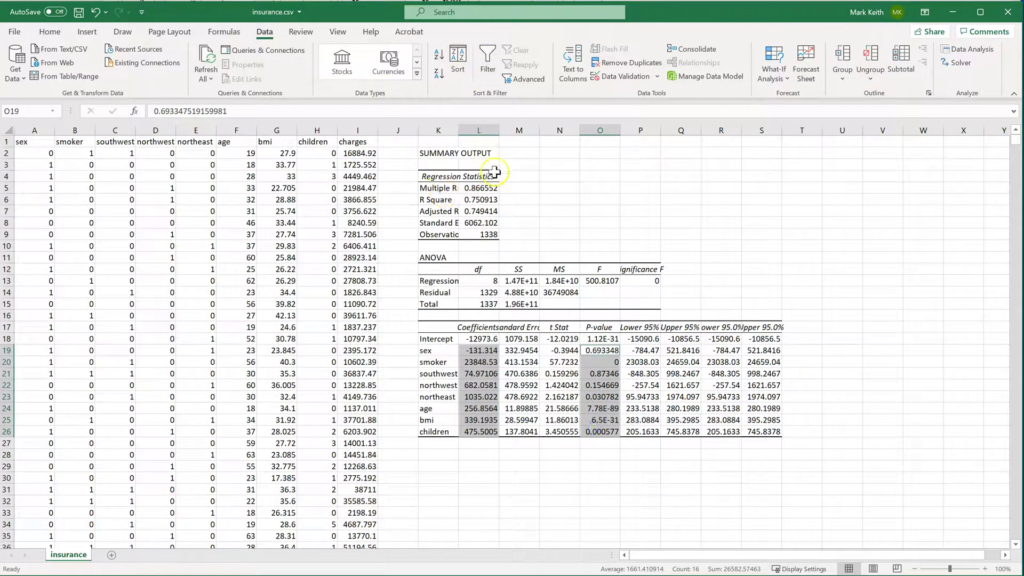
pyautogui.keyDown('ctrl'); pyautogui.click(479, 201); pyautogui.keyUp('ctrl')
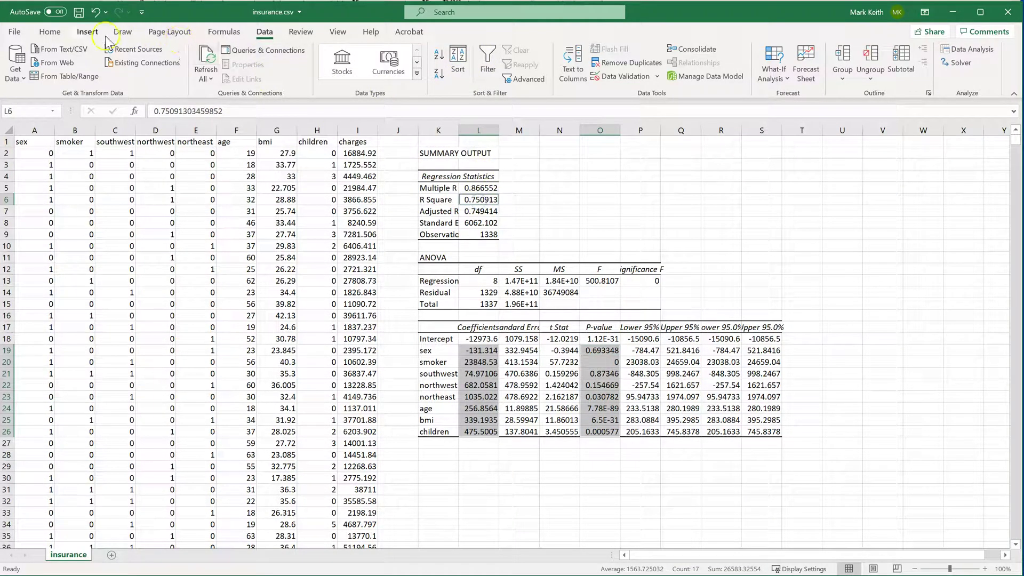
pyautogui.hotkey('ctrl', 'b')
pyautogui.click(49, 32)
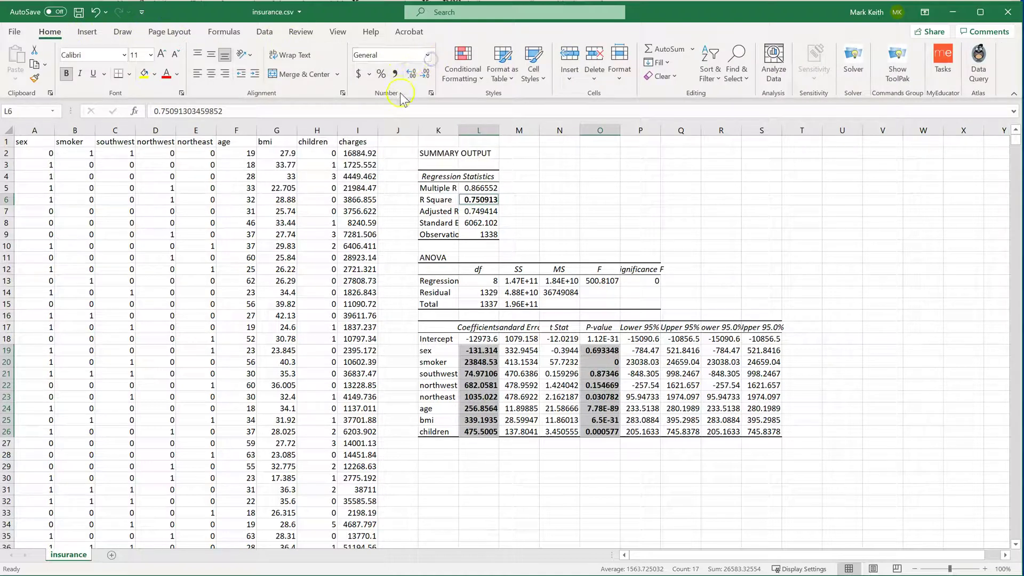
pyautogui.click(427, 55)
pyautogui.click(406, 101)
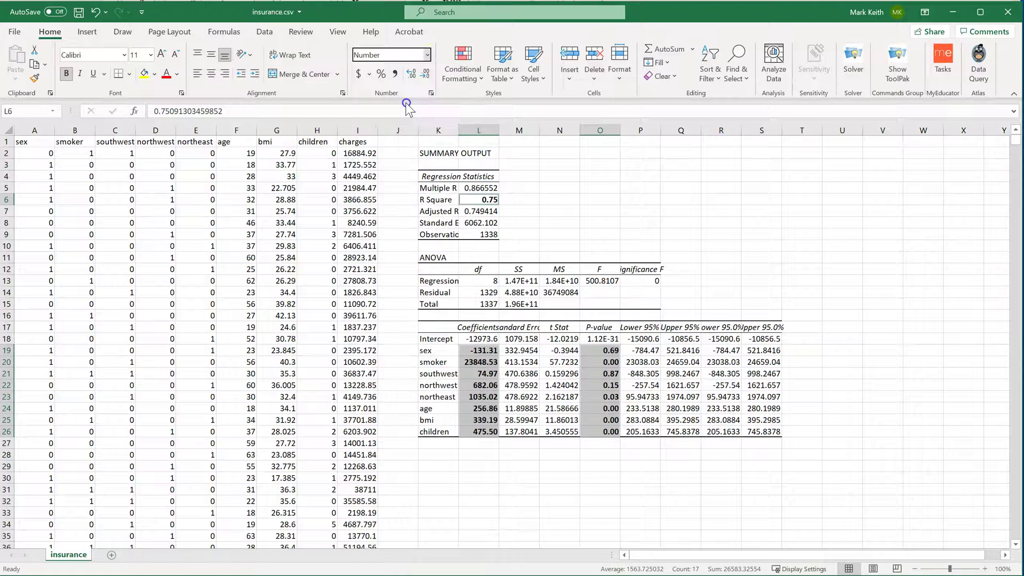
pyautogui.click(410, 74)
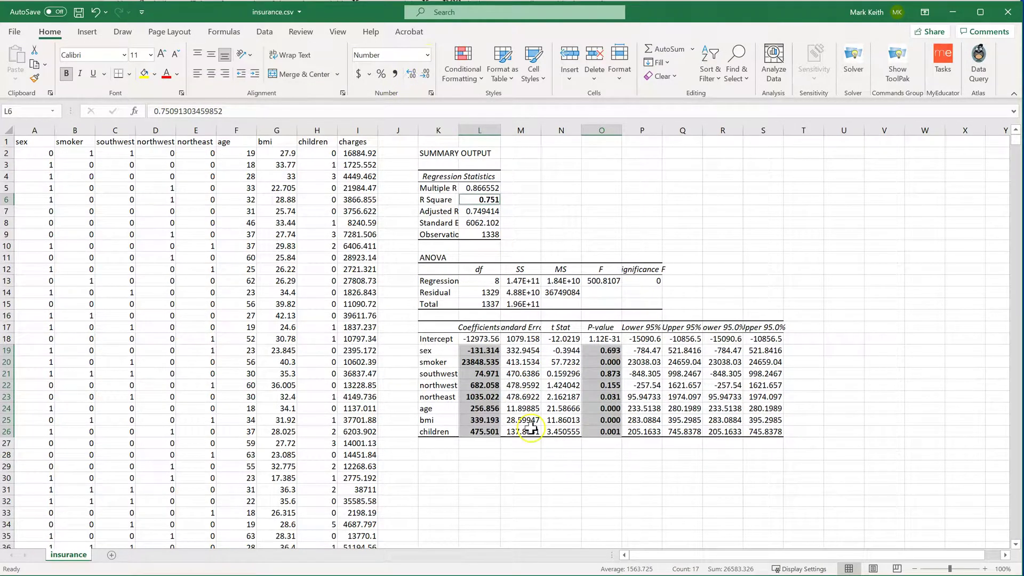
pyautogui.click(511, 454)
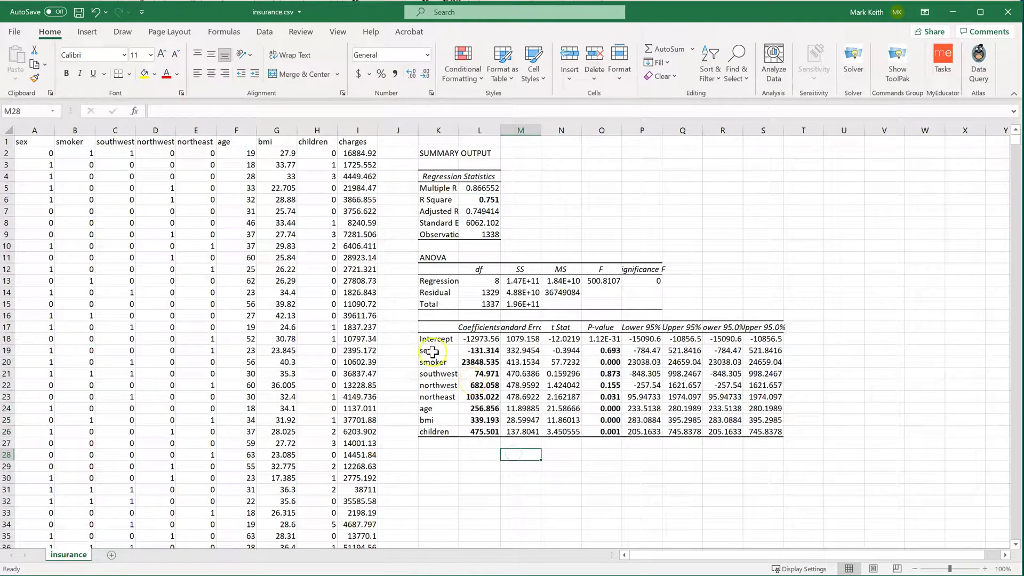
pyautogui.click(450, 353)
pyautogui.moveTo(458, 353); pyautogui.dragTo(450, 431)
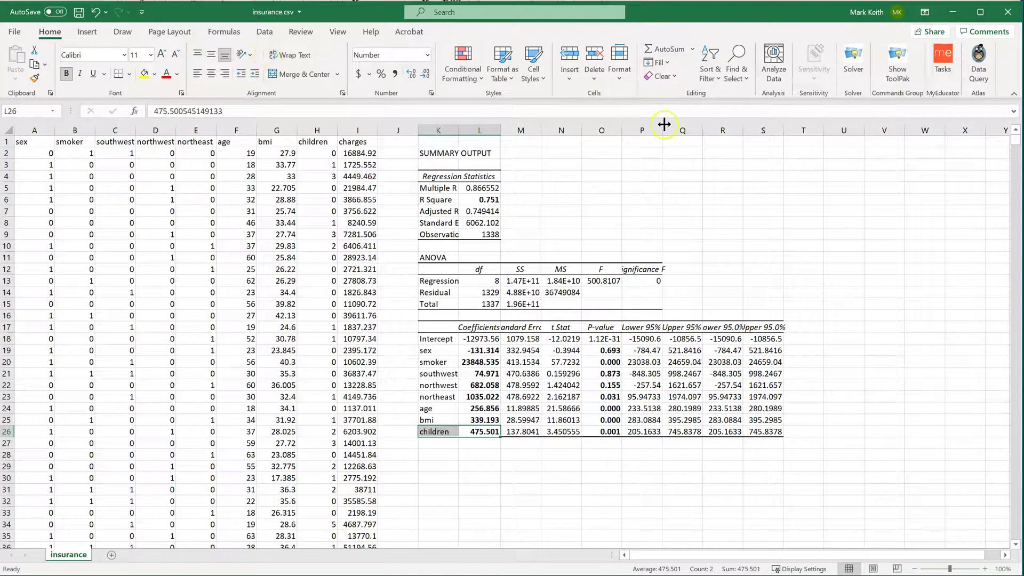
# - Run Correlation on $A$1:$H$1339 with labels, placing the matrix at $U$2
pyautogui.click(442, 466)
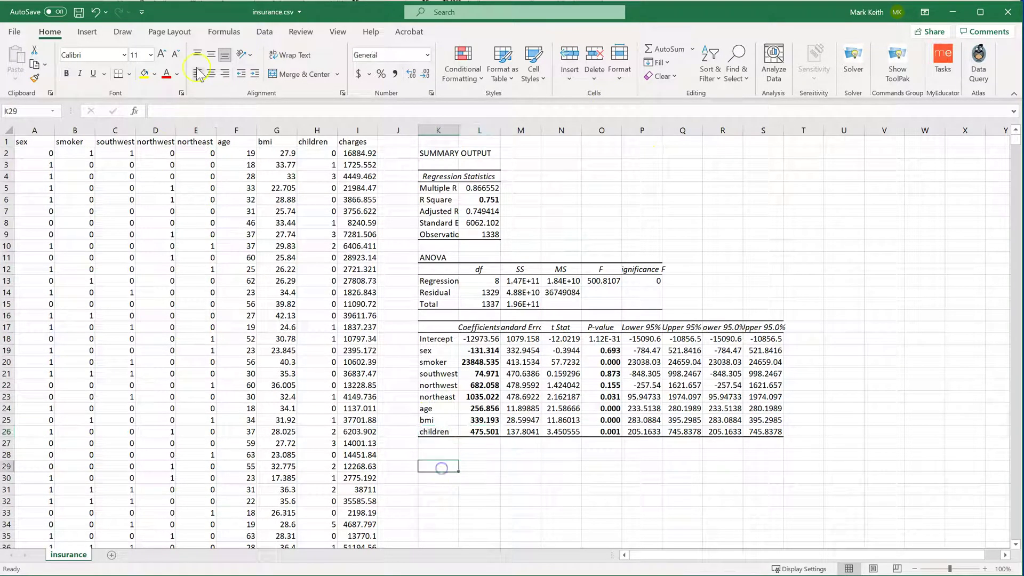
pyautogui.click(265, 32)
pyautogui.click(967, 49)
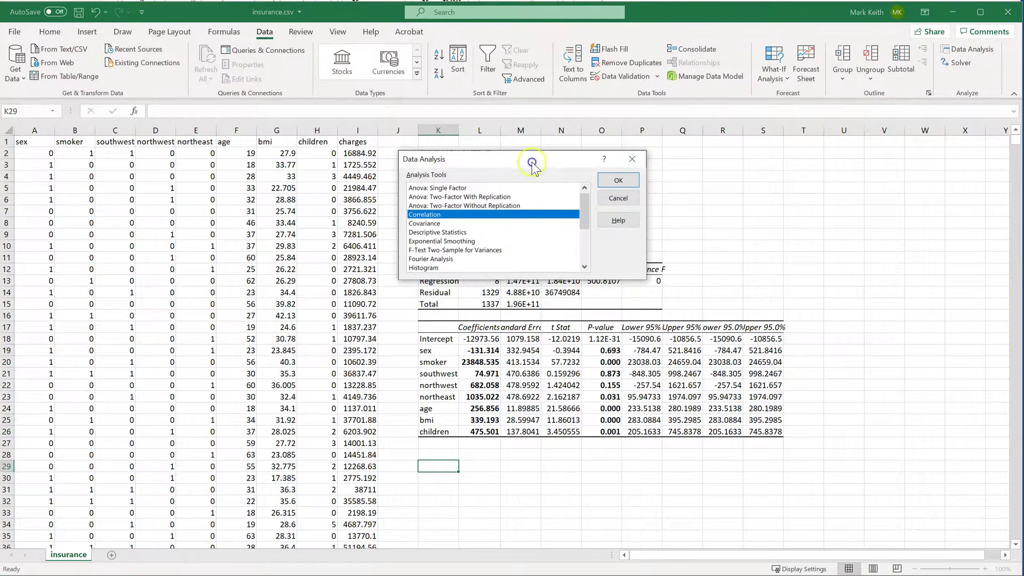
pyautogui.click(619, 180)
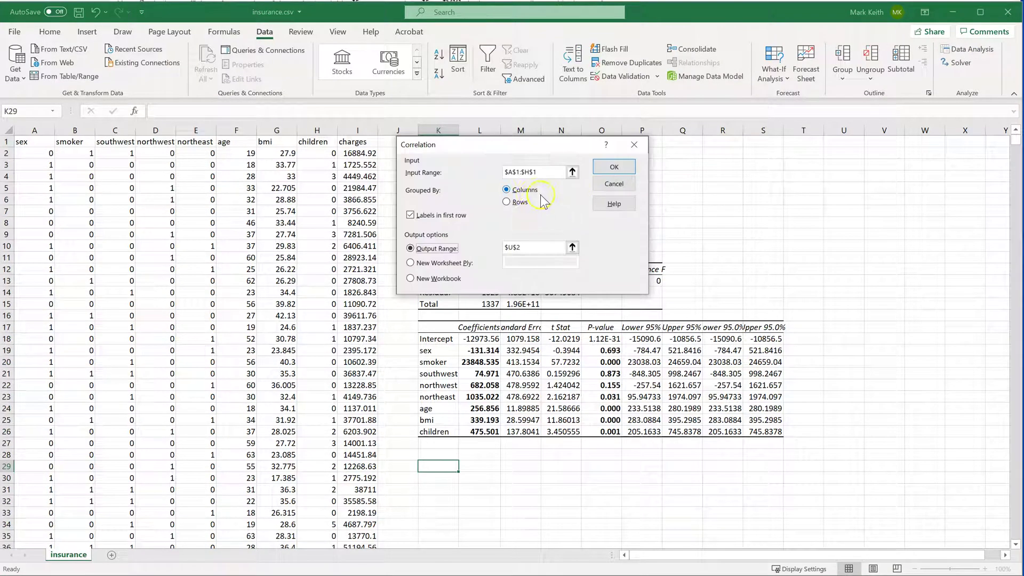
pyautogui.moveTo(550, 172); pyautogui.dragTo(505, 172)
pyautogui.press('BackSpace')
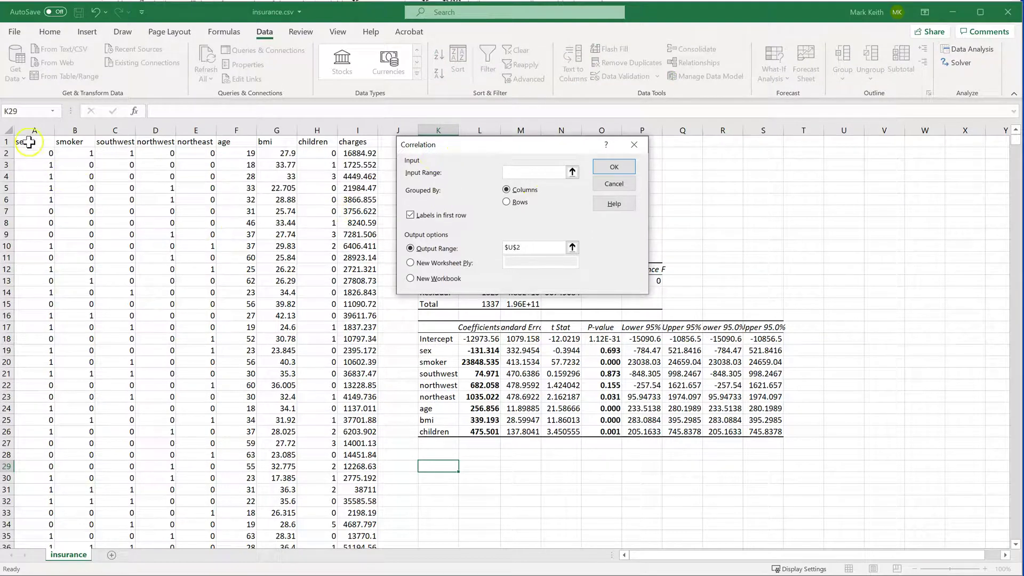
pyautogui.click(29, 142)
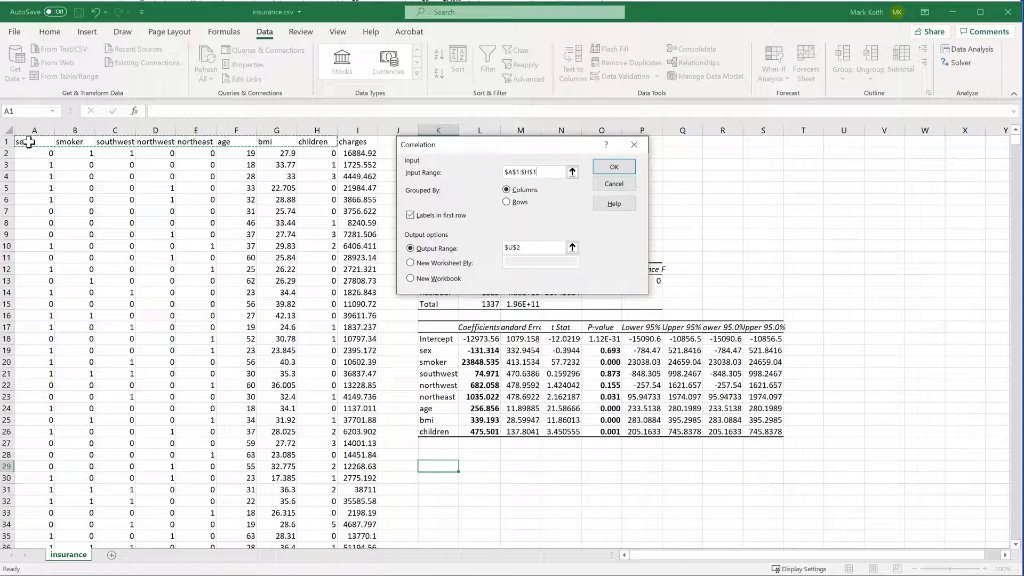
pyautogui.hotkey('ctrl', 'shift', 'Down')
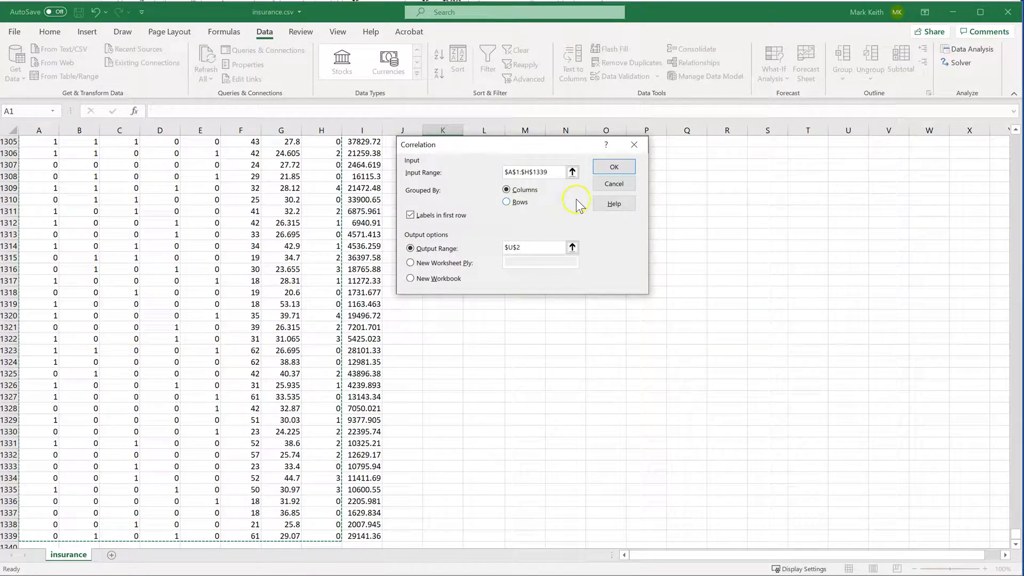
pyautogui.click(611, 167)
pyautogui.click(467, 248)
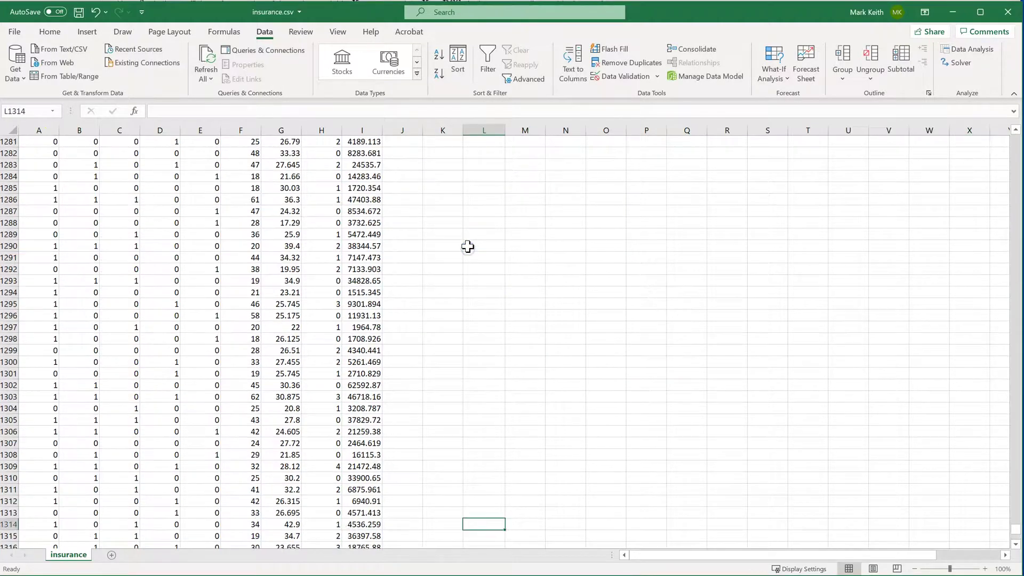
pyautogui.scroll(20, 467, 246)
pyautogui.click(454, 233)
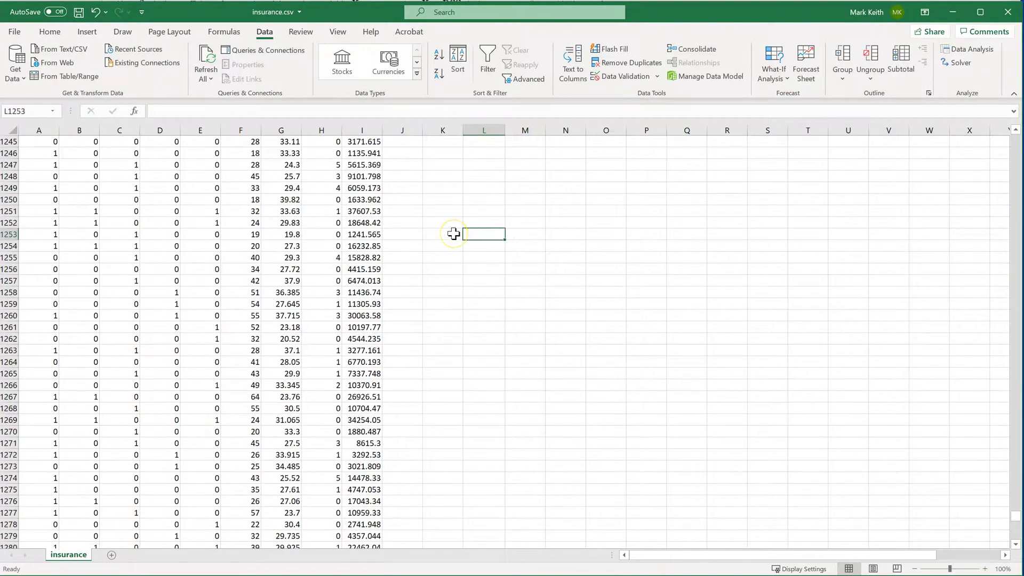
# - Move to the correlation matrix and select the sex column of correlations
pyautogui.hotkey('ctrl', 'Up')
pyautogui.hotkey('ctrl', 'Up')
pyautogui.hotkey('ctrl', 'Up')
pyautogui.hotkey('ctrl', 'Up')
pyautogui.hotkey('ctrl', 'Up')
pyautogui.hotkey('ctrl', 'Up')
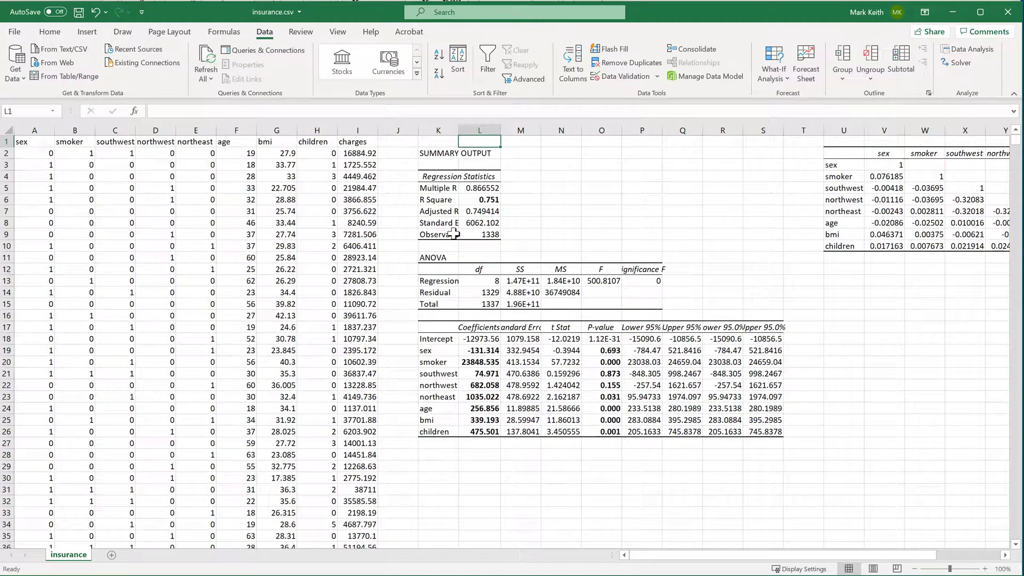
pyautogui.press('Right')
pyautogui.press('Right')
pyautogui.press('Right')
pyautogui.press('Right')
pyautogui.press('Right')
pyautogui.press('Right')
pyautogui.press('Right')
pyautogui.press('Right')
pyautogui.press('Right')
pyautogui.press('Right')
pyautogui.press('Right')
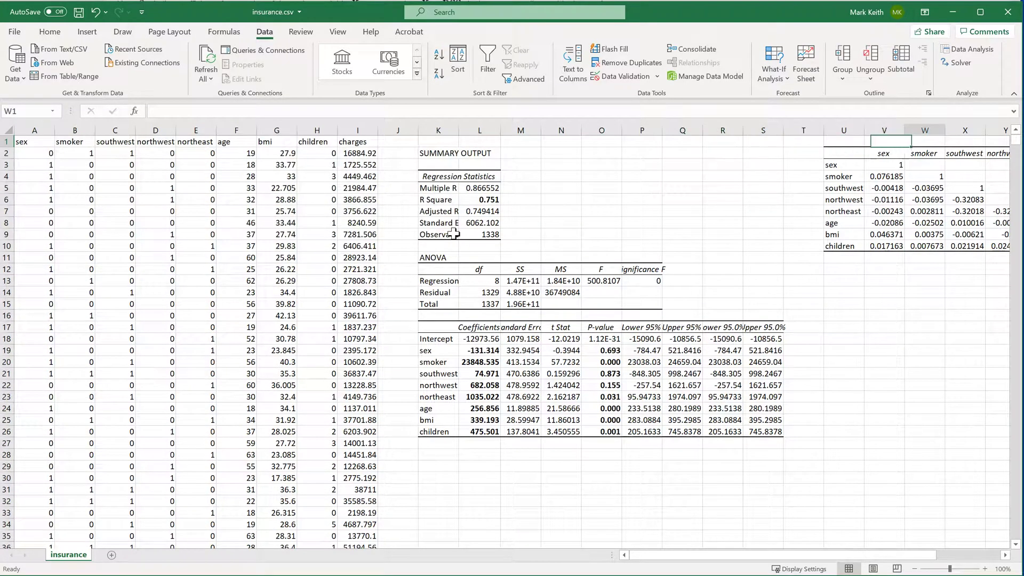
pyautogui.press('Right')
pyautogui.press('Right')
pyautogui.press('Right')
pyautogui.press('Right')
pyautogui.press('Right')
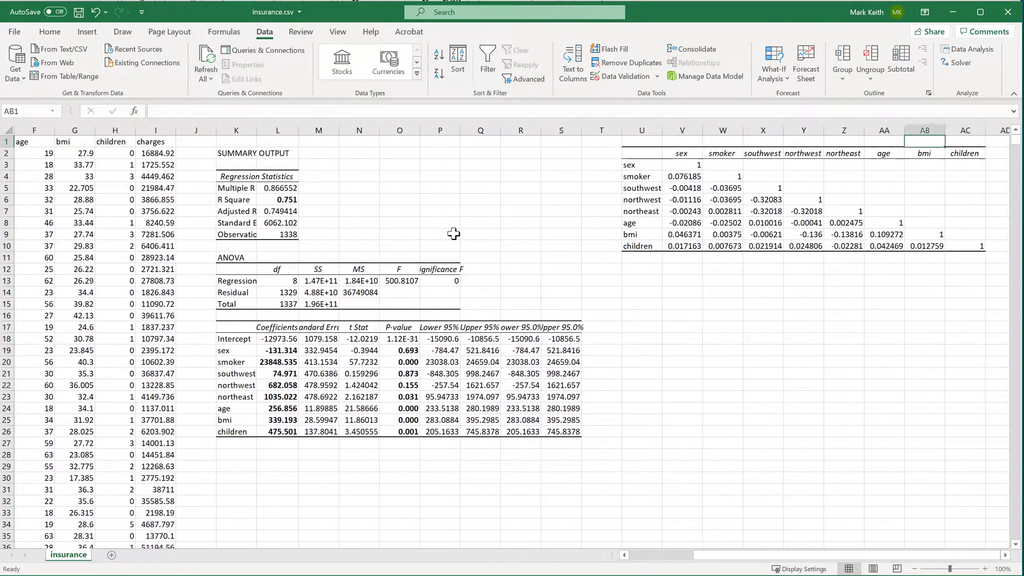
pyautogui.press('Left')
pyautogui.press('Left')
pyautogui.press('Left')
pyautogui.press('Left')
pyautogui.press('Left')
pyautogui.press('Left')
pyautogui.press('Down')
pyautogui.press('Down')
pyautogui.press('Down')
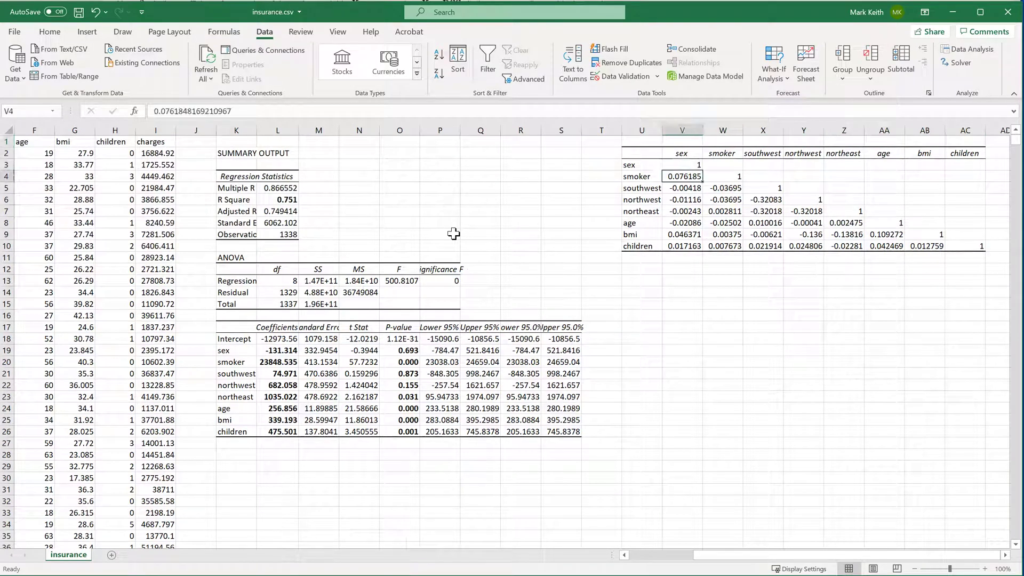
pyautogui.hotkey('shift', 'Down')
pyautogui.hotkey('shift', 'Down')
pyautogui.hotkey('shift', 'Down')
pyautogui.hotkey('shift', 'Down')
pyautogui.hotkey('shift', 'Down')
pyautogui.hotkey('shift', 'Down')
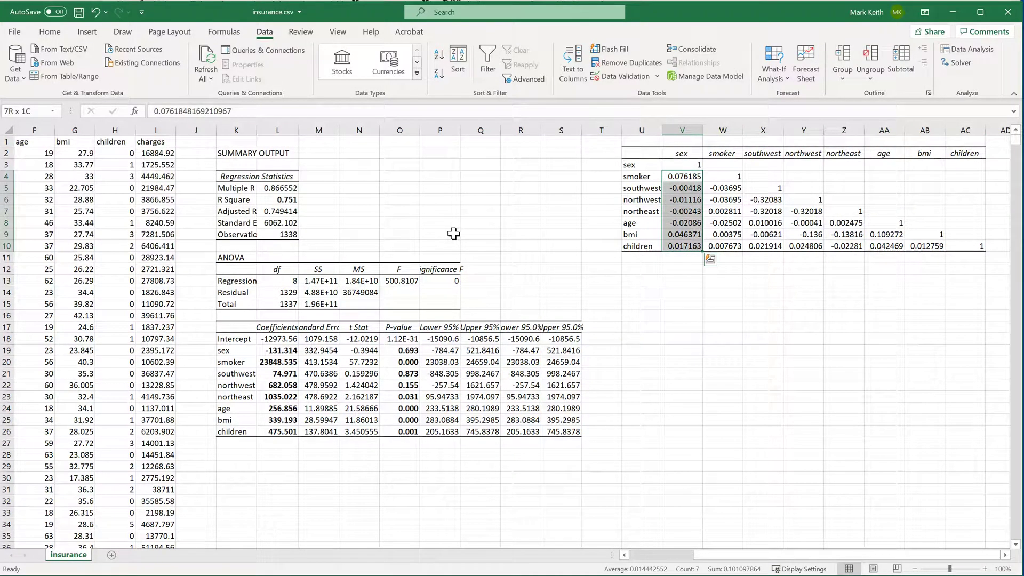
pyautogui.hotkey('ctrl', 'shift', 'Right')
pyautogui.hotkey('ctrl', 'shift', 'Left')
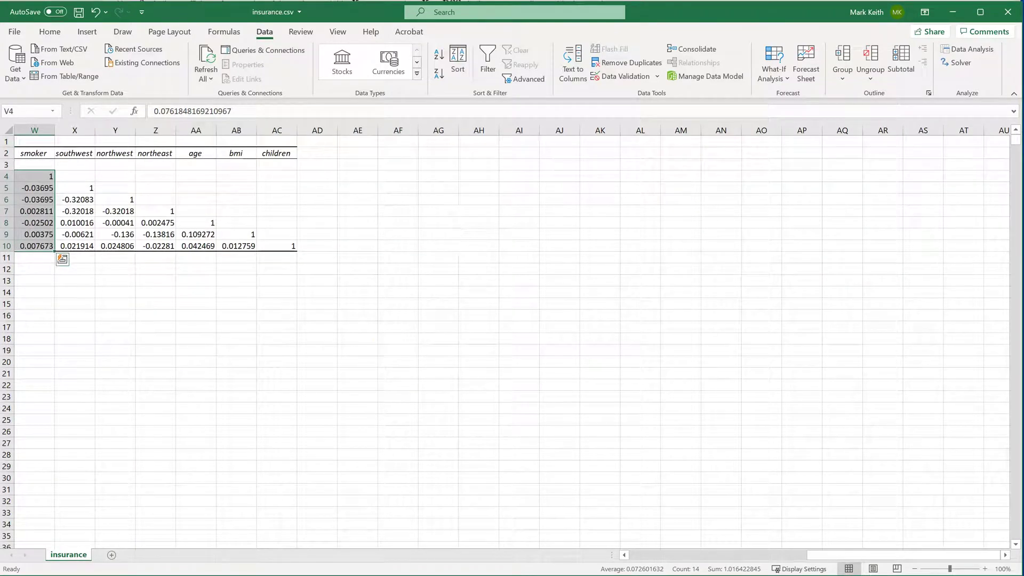
pyautogui.moveTo(811, 555); pyautogui.dragTo(739, 560)
# - Inspect the sex–age and sex–smoker (0.076185) correlations and bmi–northwest at -0.136
pyautogui.click(414, 222)
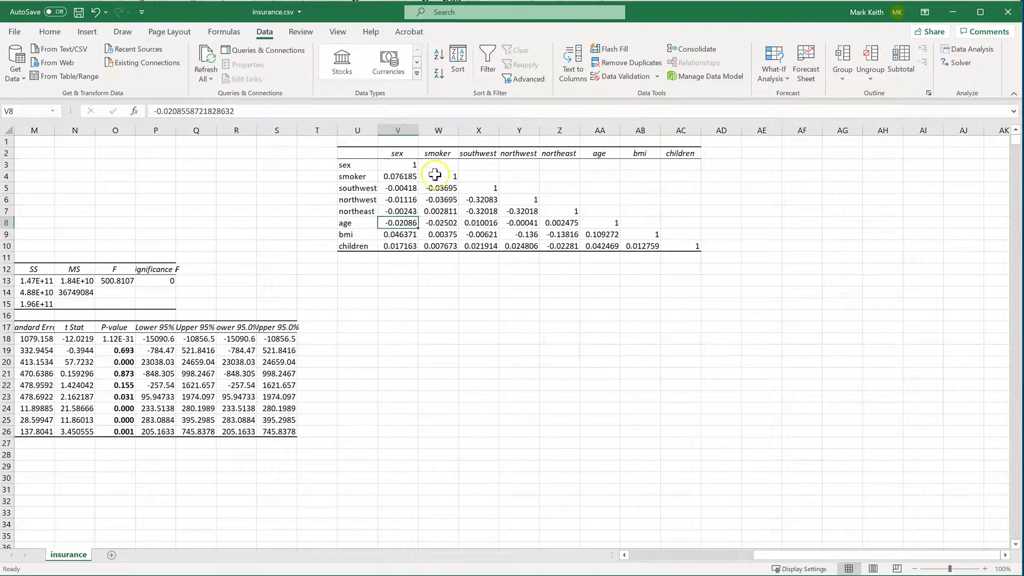
pyautogui.click(407, 177)
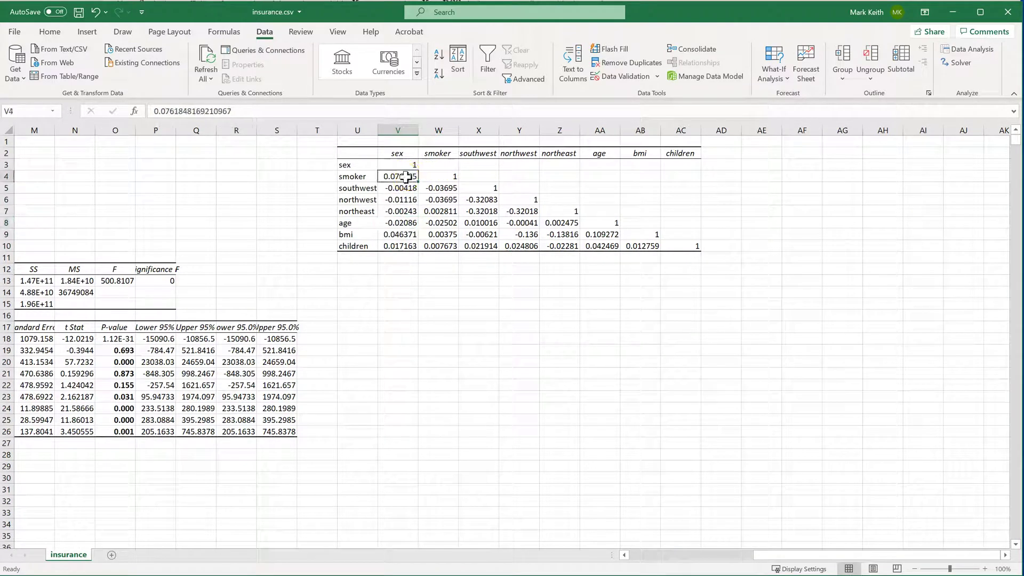
pyautogui.moveTo(408, 180); pyautogui.dragTo(439, 195)
pyautogui.click(528, 234)
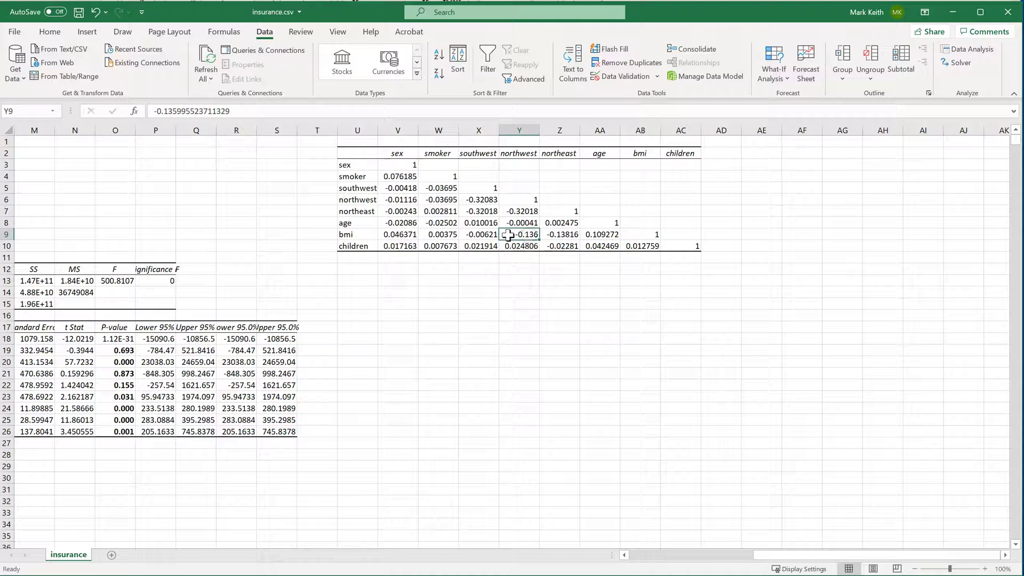
pyautogui.moveTo(402, 177); pyautogui.dragTo(641, 246)
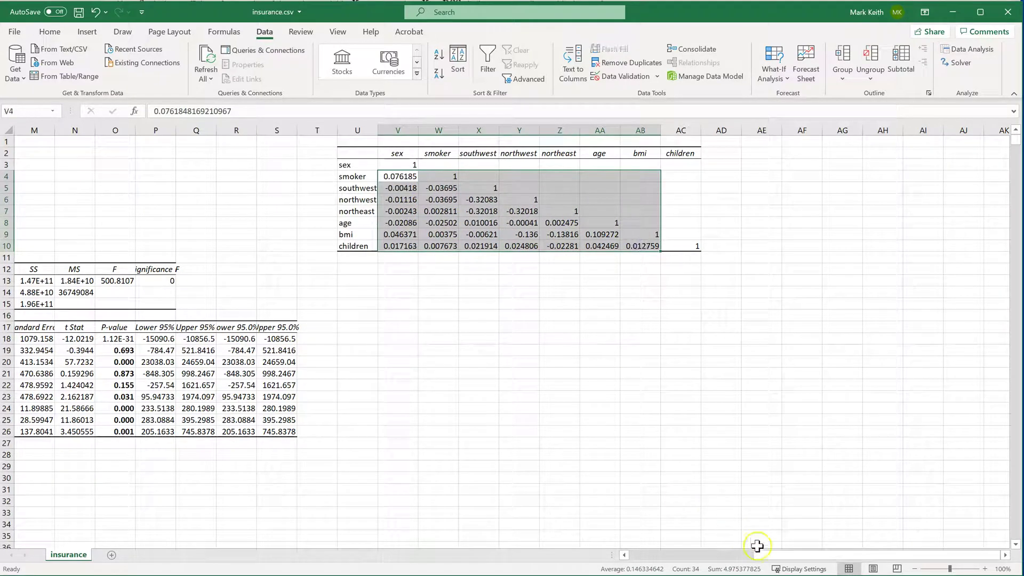
pyautogui.moveTo(771, 555); pyautogui.dragTo(636, 556)
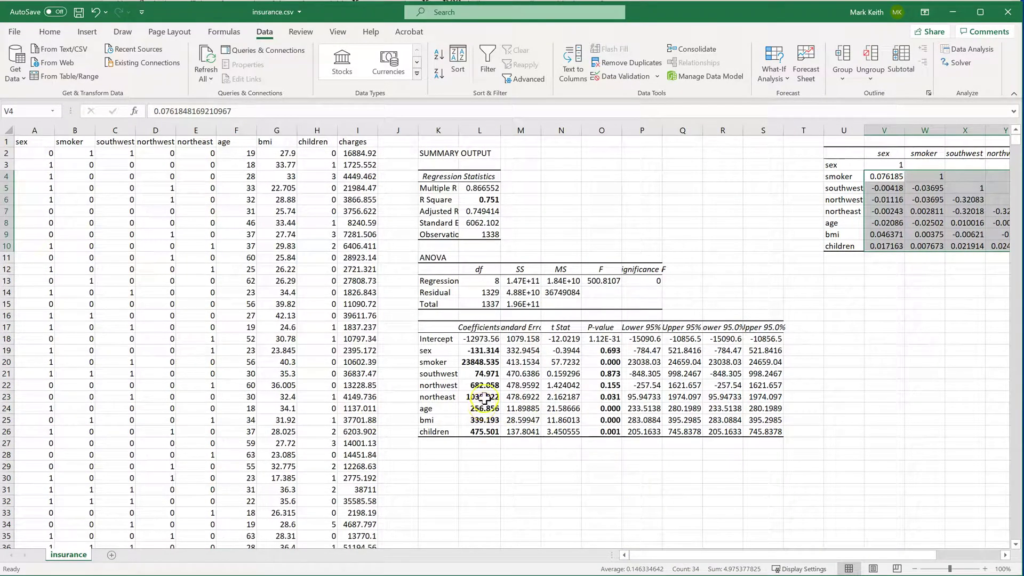
pyautogui.moveTo(477, 350); pyautogui.dragTo(480, 434)
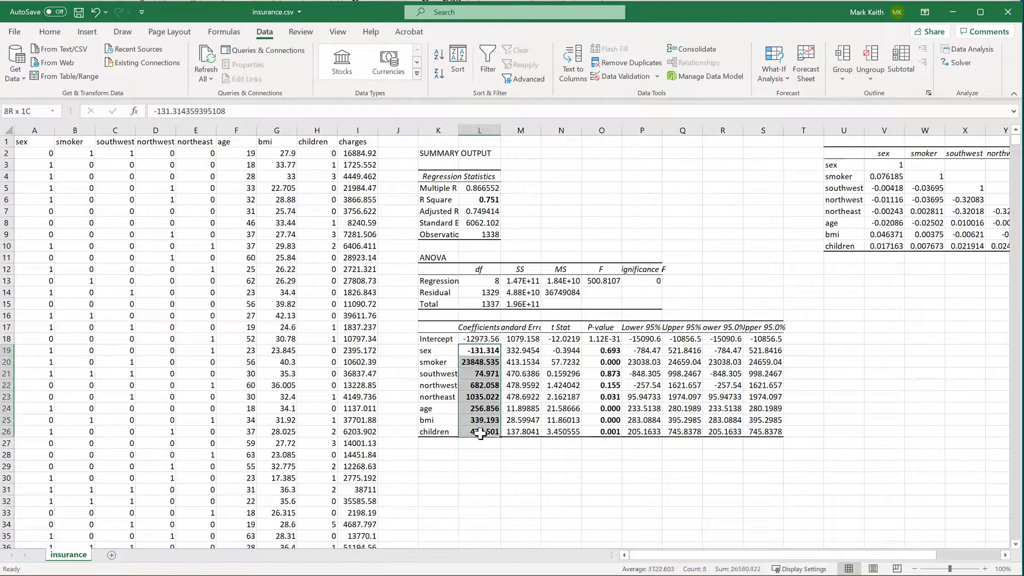
pyautogui.moveTo(434, 351); pyautogui.dragTo(468, 350)
pyautogui.click(464, 350)
pyautogui.click(478, 363)
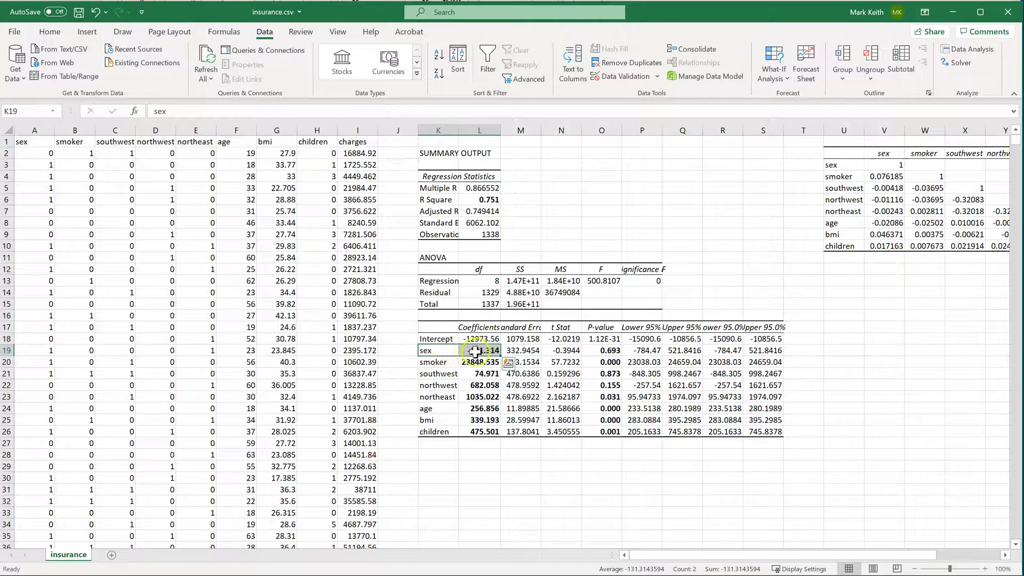
pyautogui.moveTo(474, 362); pyautogui.dragTo(474, 426)
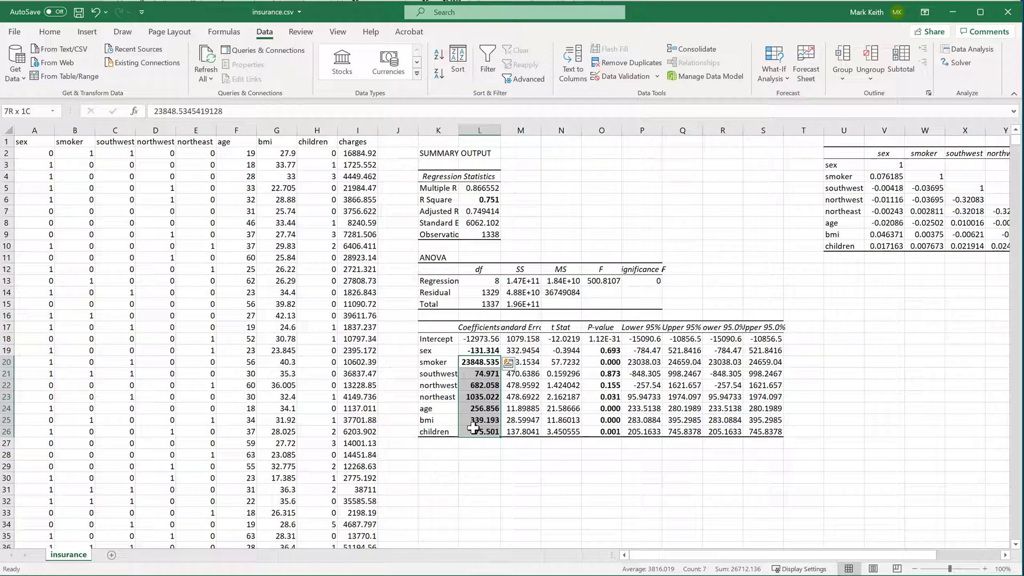
pyautogui.moveTo(474, 427); pyautogui.dragTo(474, 429)
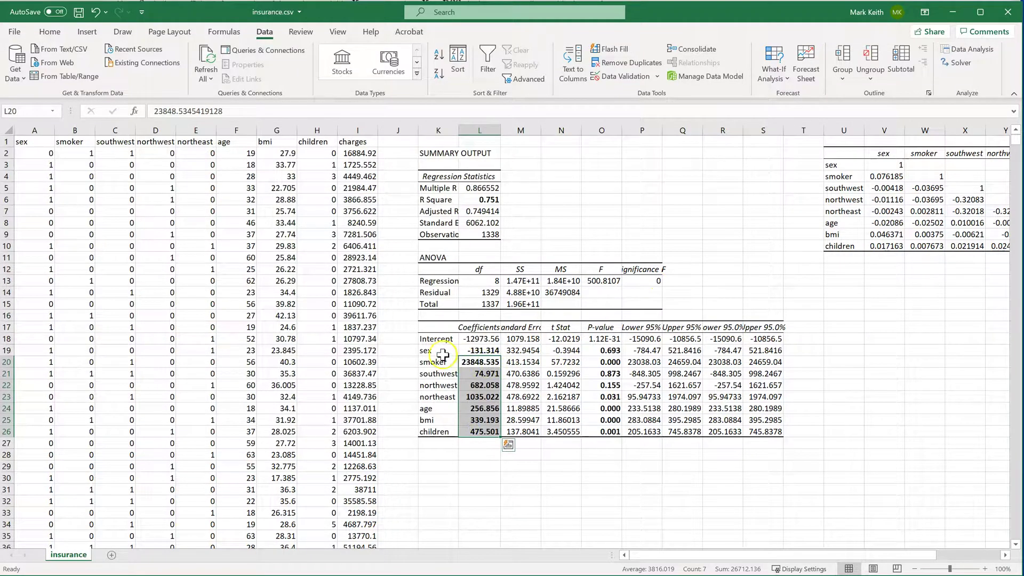
pyautogui.moveTo(442, 354); pyautogui.dragTo(474, 428)
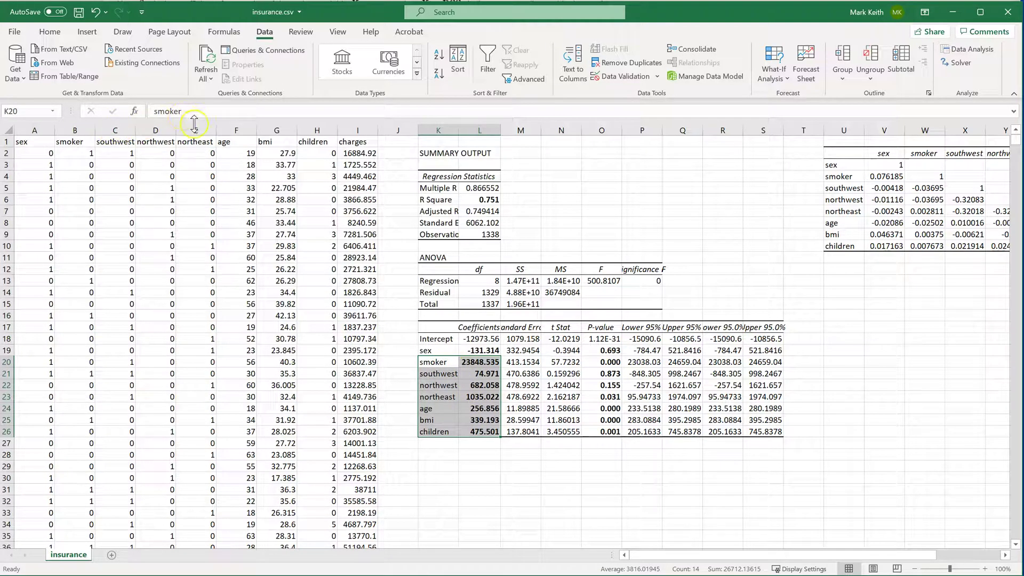
pyautogui.moveTo(121, 129); pyautogui.dragTo(196, 126)
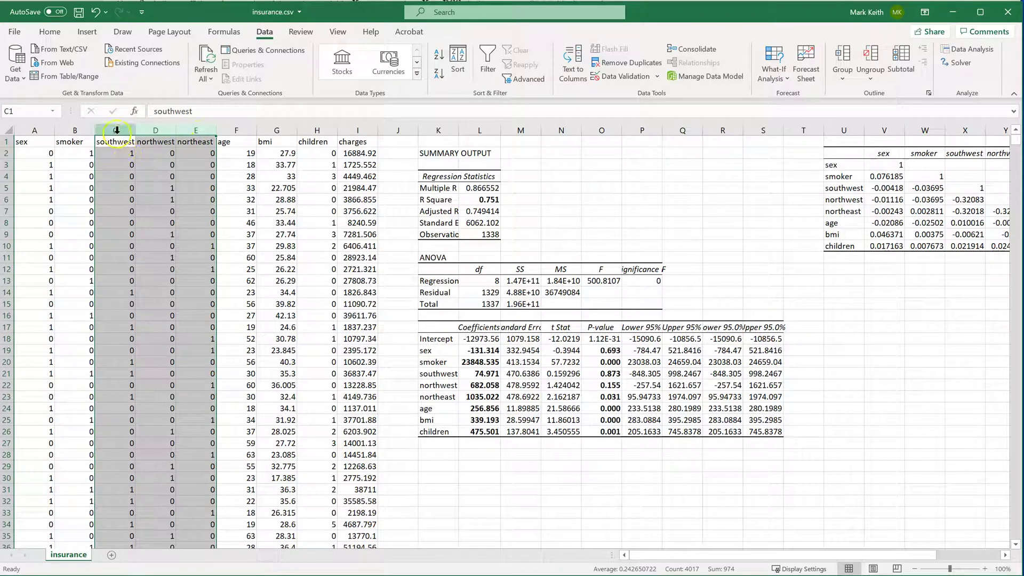
pyautogui.moveTo(116, 127); pyautogui.dragTo(193, 126)
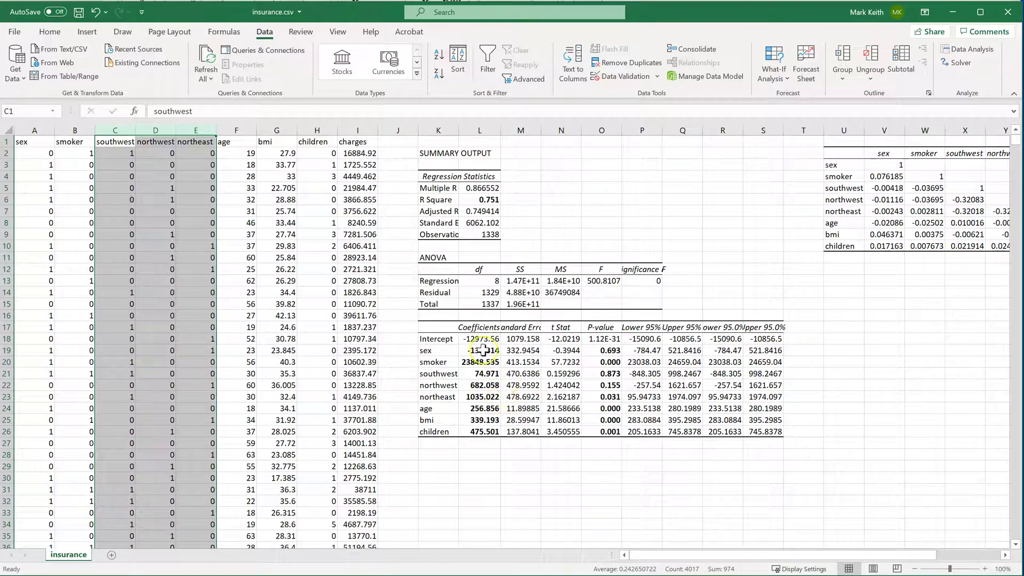
pyautogui.click(277, 130)
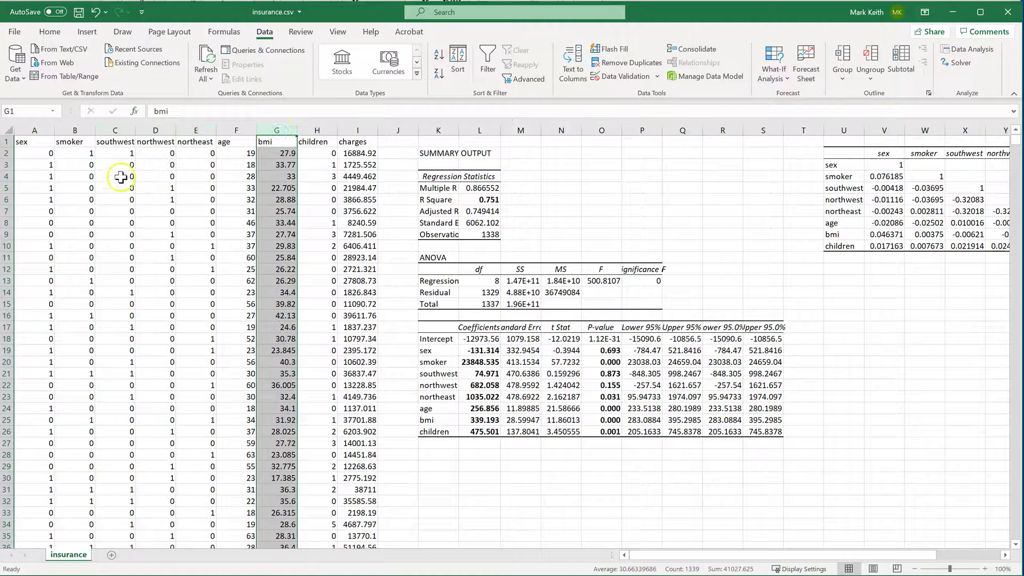
pyautogui.moveTo(238, 130); pyautogui.dragTo(25, 135)
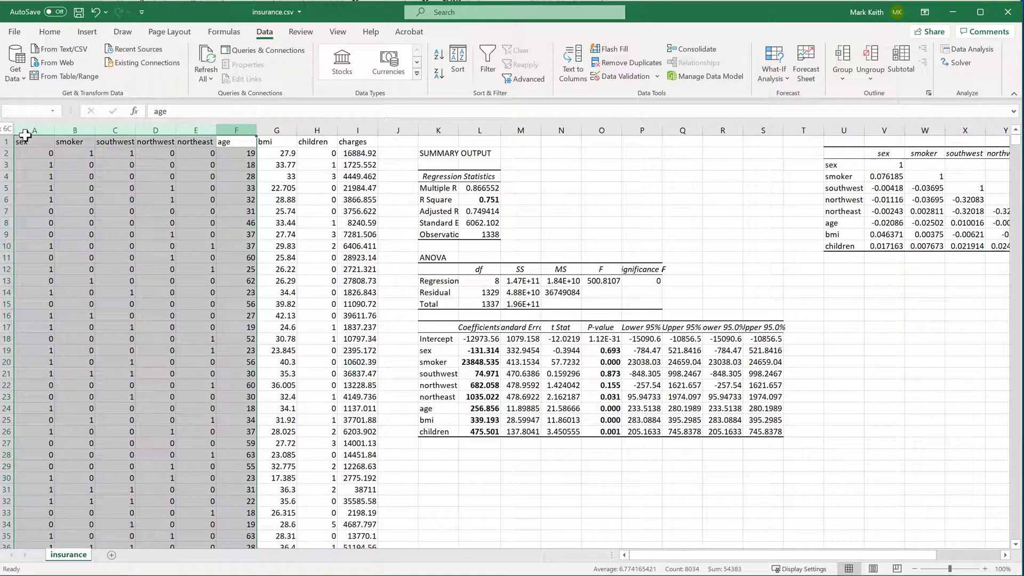
pyautogui.moveTo(25, 135); pyautogui.dragTo(25, 131)
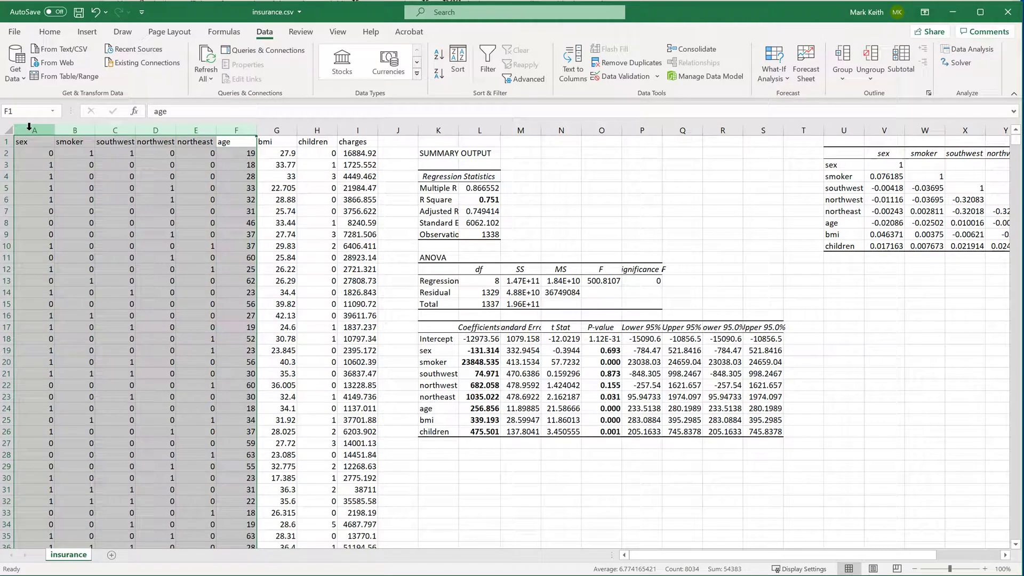
pyautogui.click(844, 164)
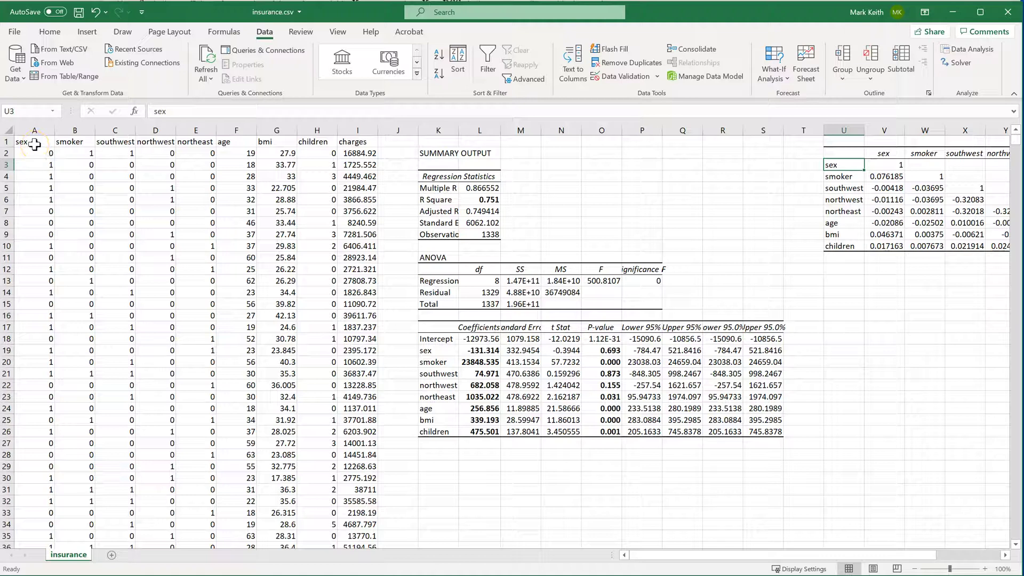
pyautogui.moveTo(34, 144); pyautogui.dragTo(317, 268)
pyautogui.moveTo(364, 146); pyautogui.dragTo(362, 268)
pyautogui.click(442, 339)
pyautogui.moveTo(441, 339); pyautogui.dragTo(771, 431)
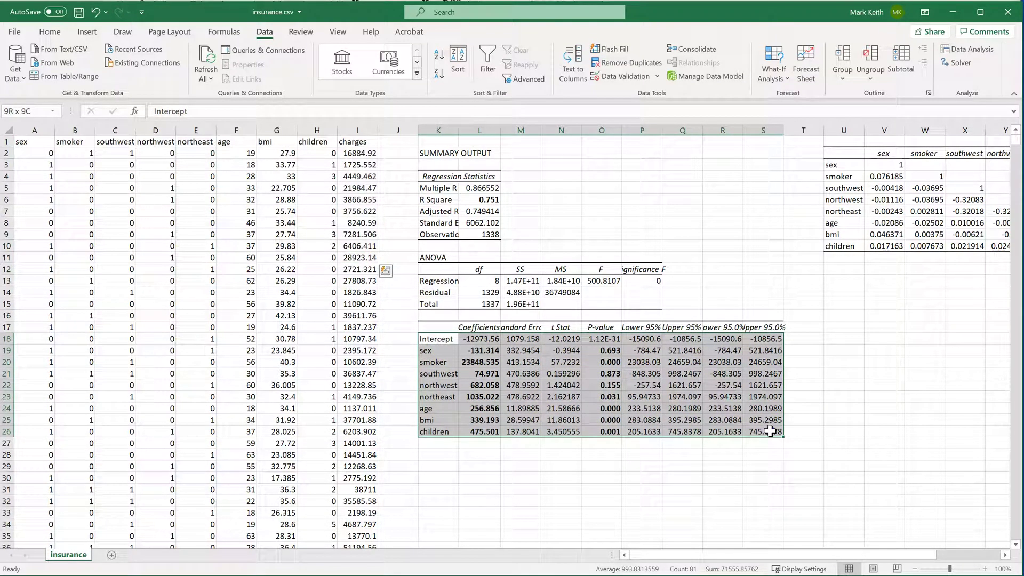
pyautogui.click(469, 201)
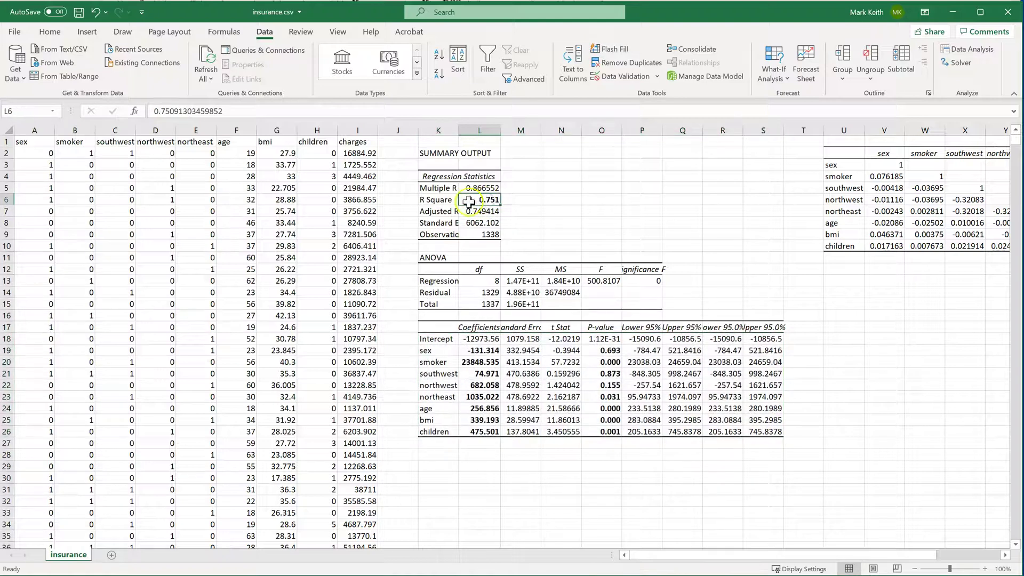
pyautogui.click(45, 129)
pyautogui.moveTo(46, 129); pyautogui.dragTo(306, 132)
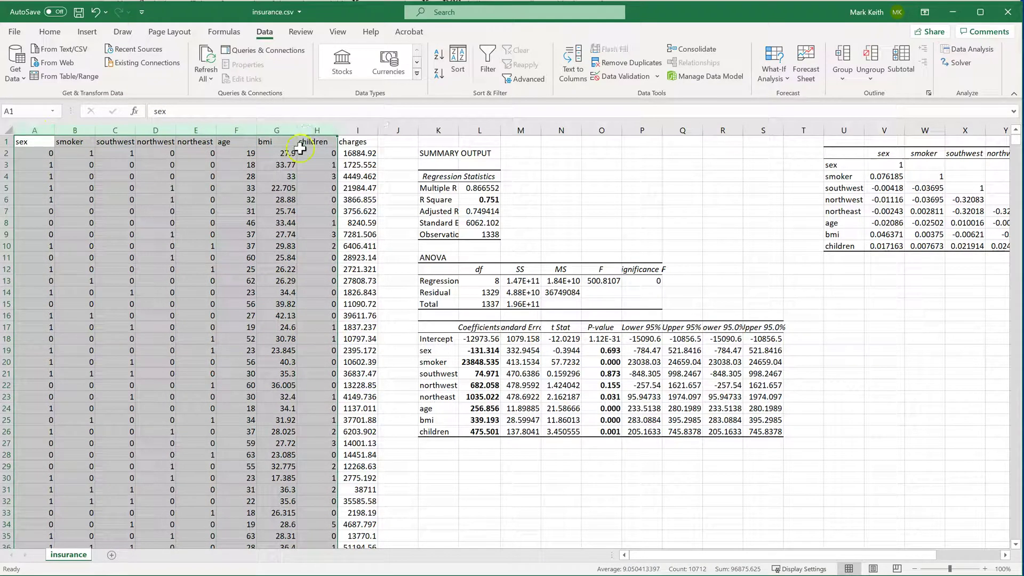
# - Type the VIF heading in N4 and the formula text 1 / (1 - R2) in N5
pyautogui.click(554, 179)
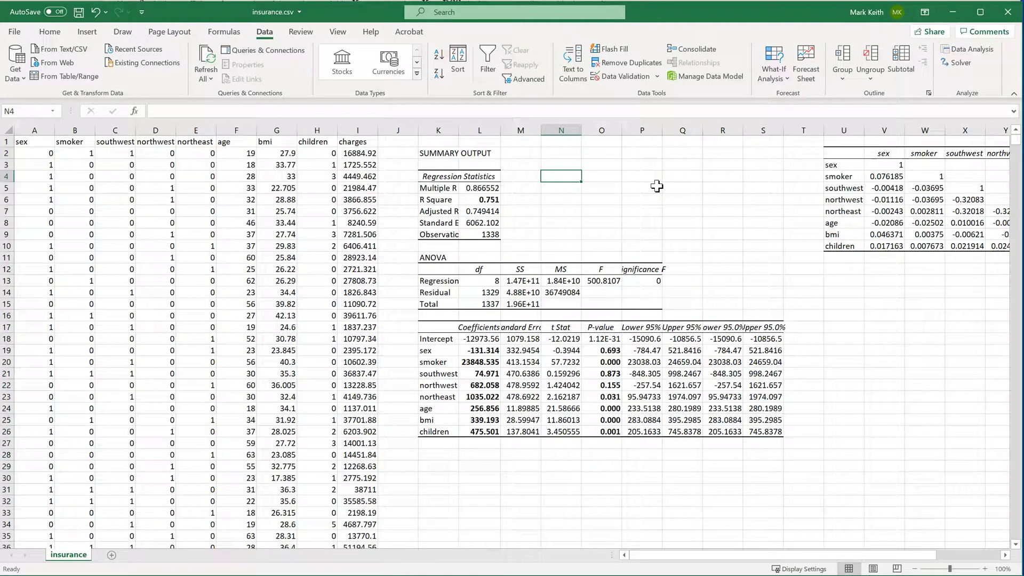
pyautogui.write('Ve')
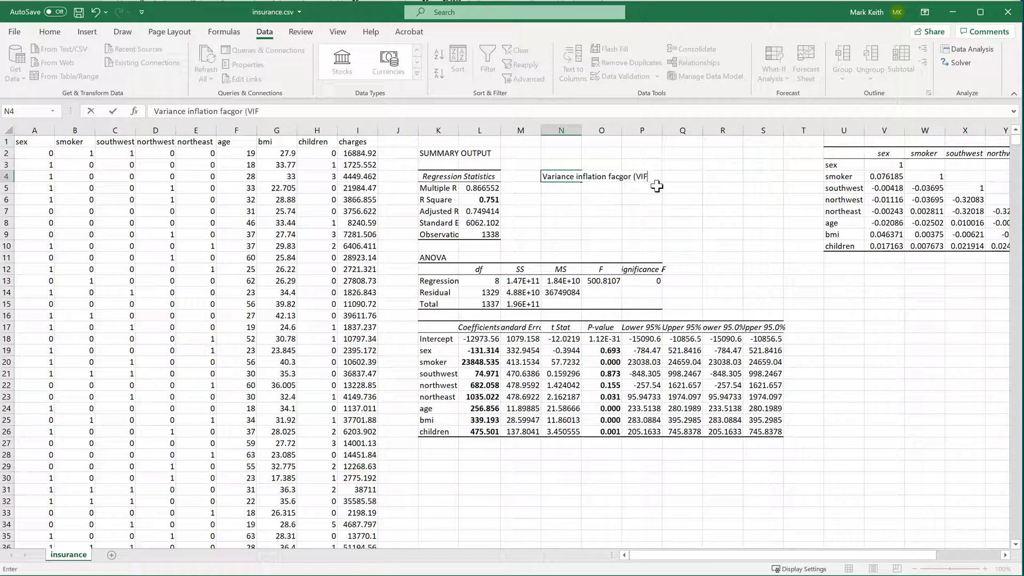
pyautogui.press('Return')
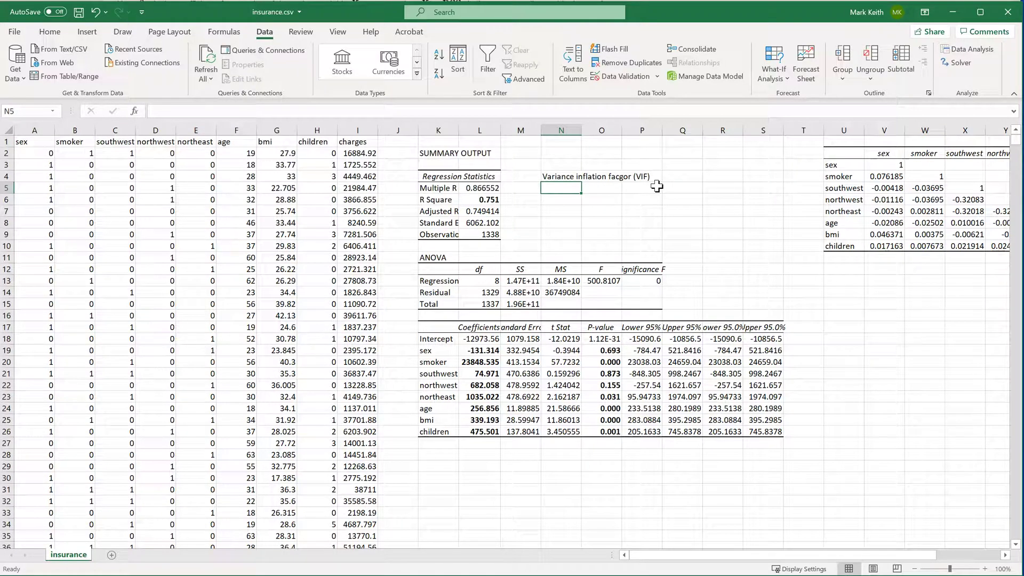
pyautogui.write('1 / (1 - R2')
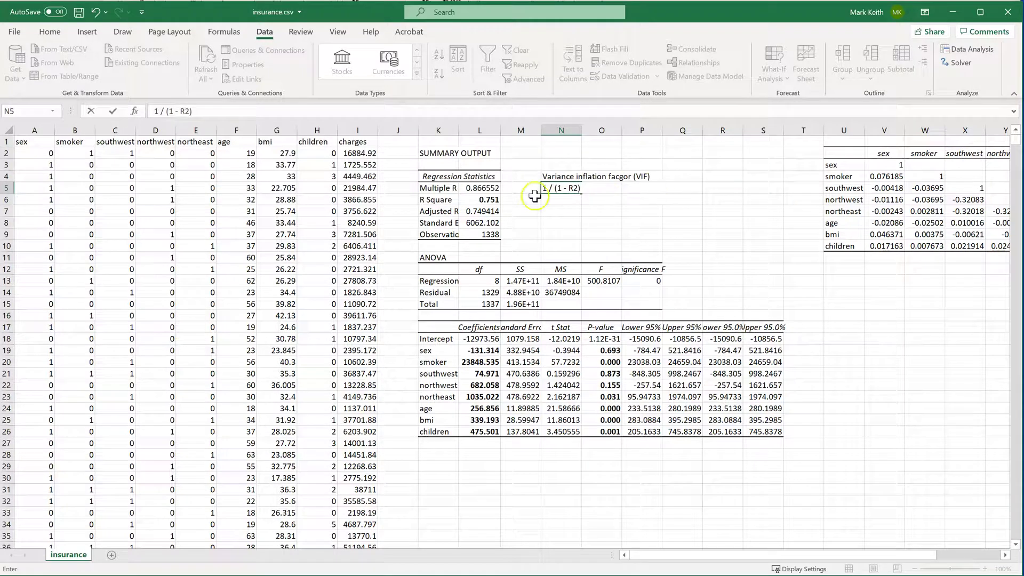
# - Format the 2 in R2 as superscript through the Format Cells font settings
pyautogui.click(571, 186)
pyautogui.click(49, 32)
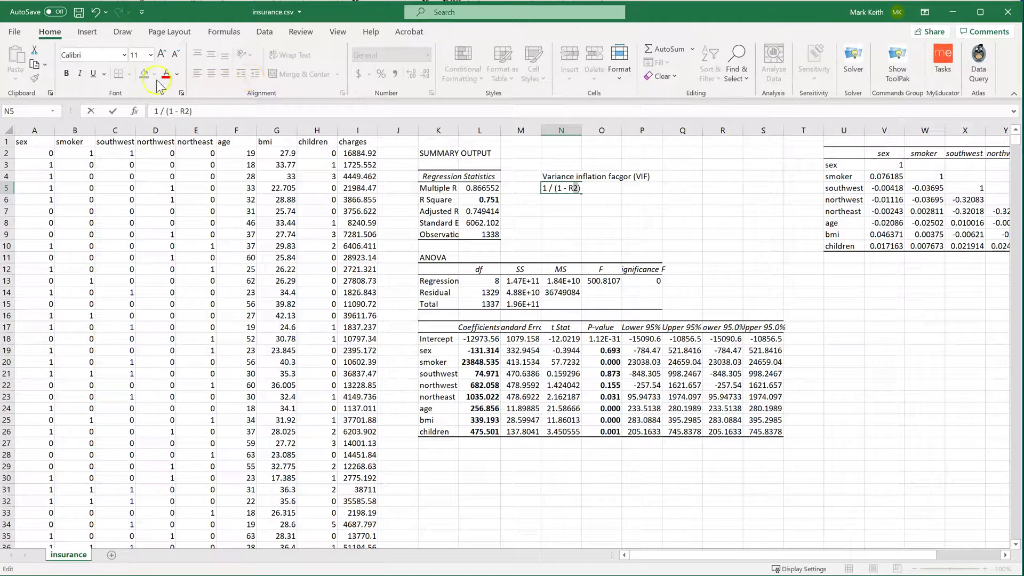
pyautogui.click(182, 93)
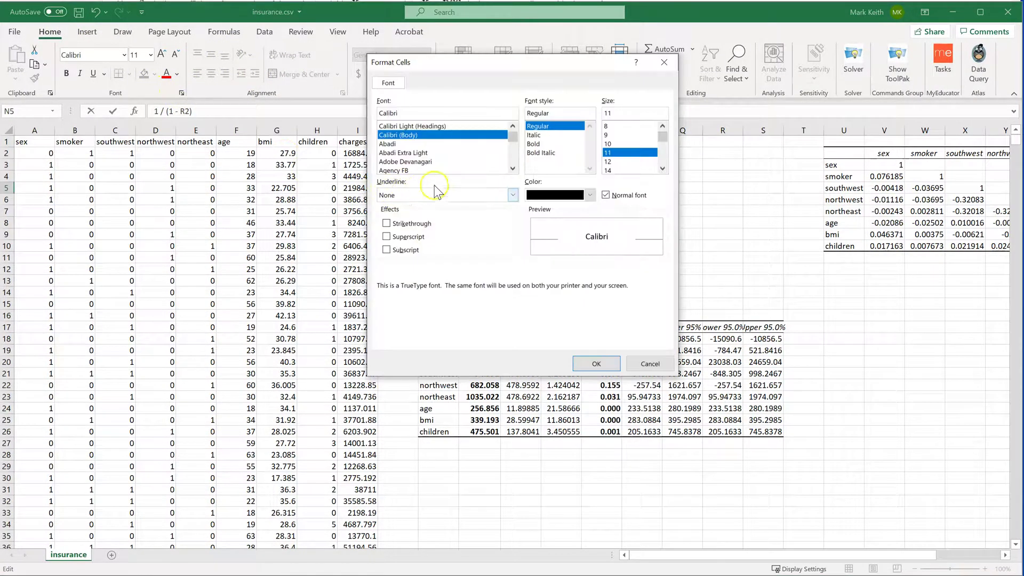
pyautogui.click(388, 237)
pyautogui.click(597, 363)
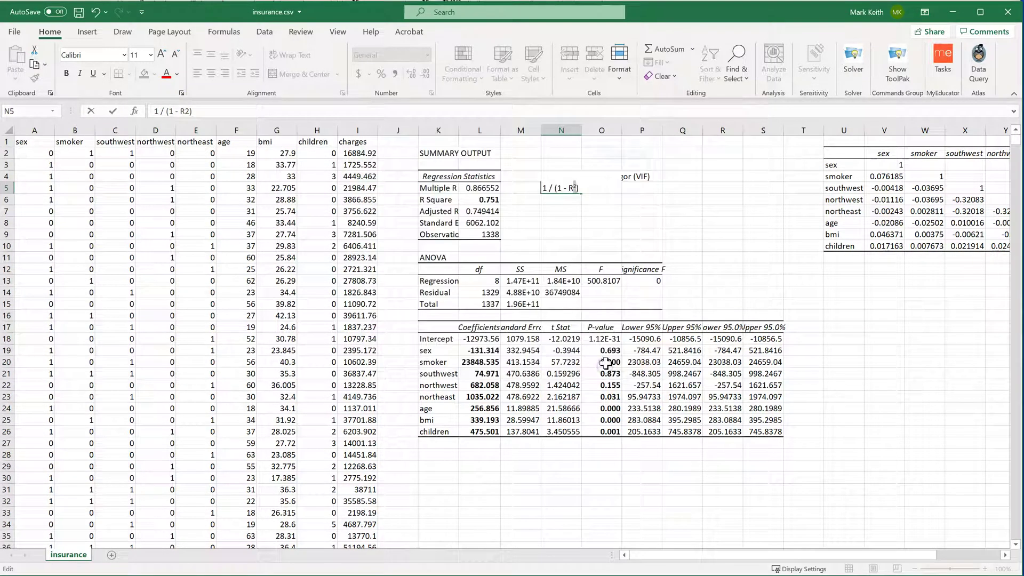
pyautogui.click(604, 202)
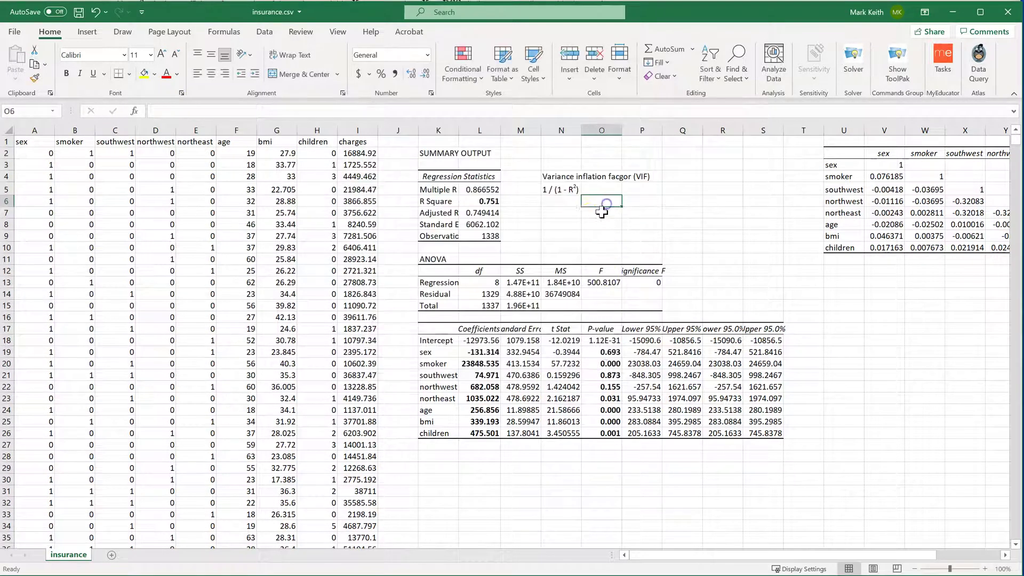
# - Type the heading 'VIF' in T17 beside the Upper 95.0% column
pyautogui.click(569, 192)
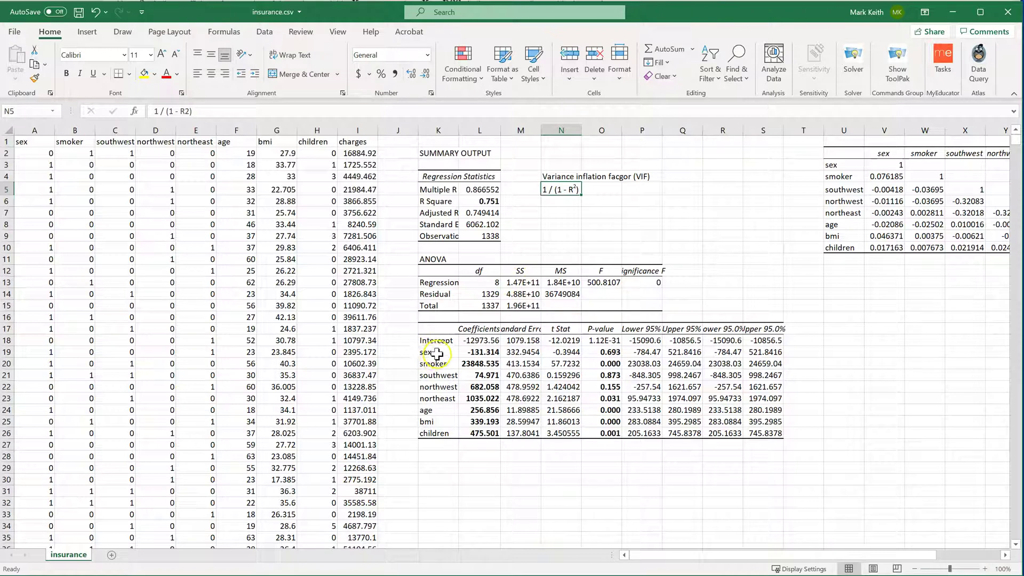
pyautogui.moveTo(427, 353); pyautogui.dragTo(762, 433)
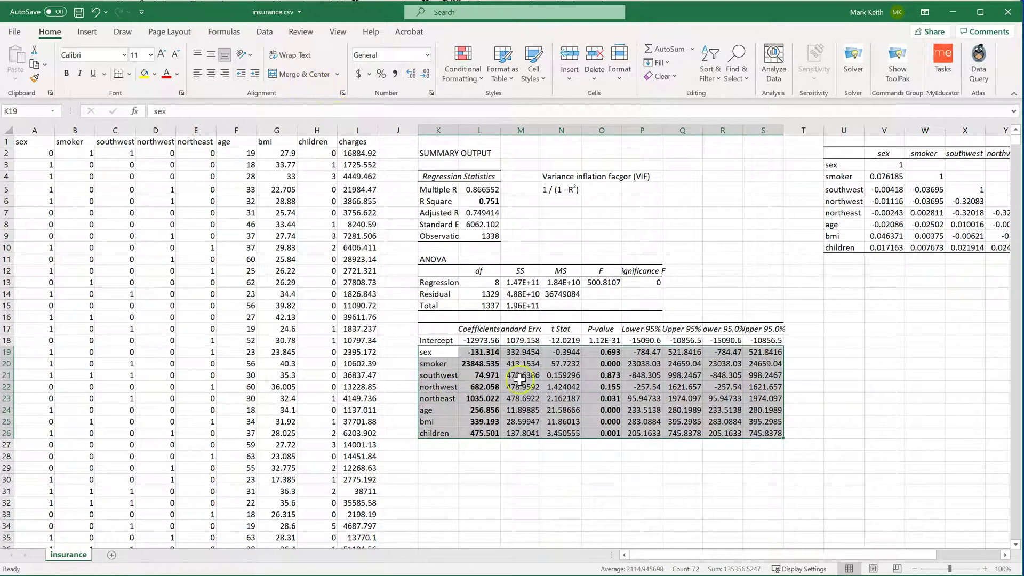
pyautogui.click(810, 331)
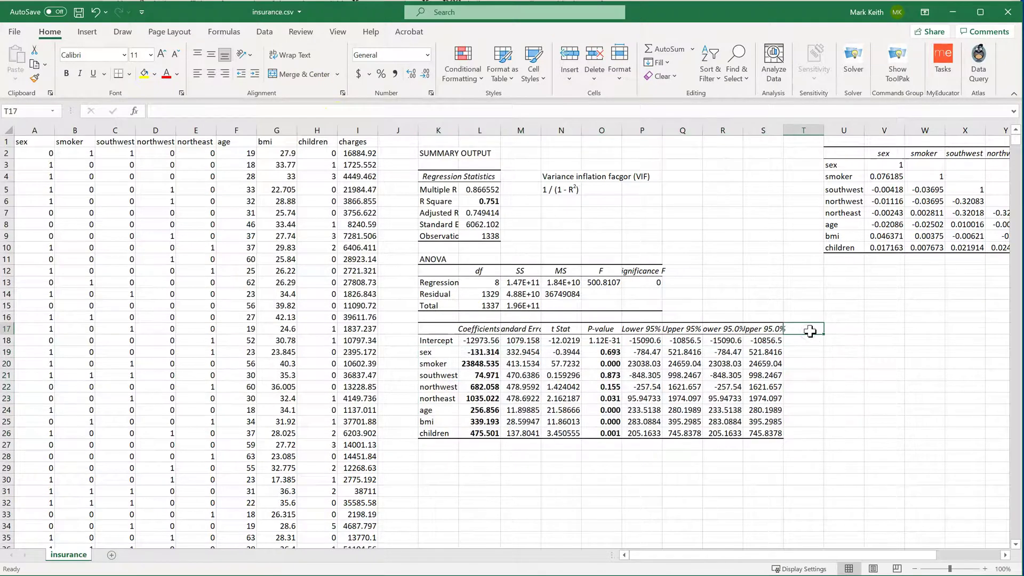
pyautogui.write('VIF')
pyautogui.press('Return')
pyautogui.press('Return')
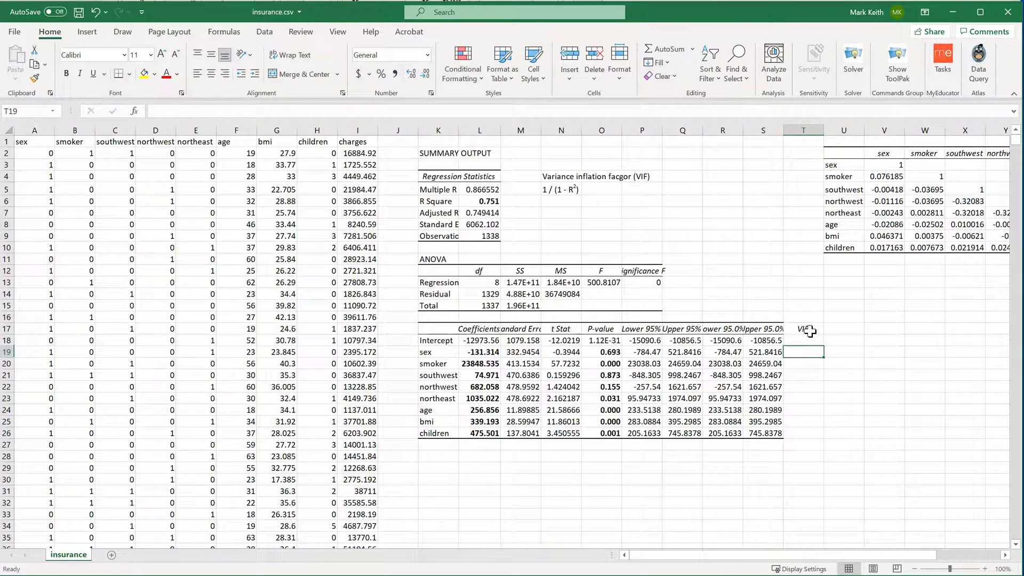
pyautogui.hotkey('shift', 'Down')
pyautogui.hotkey('shift', 'Down')
pyautogui.hotkey('shift', 'Down')
pyautogui.hotkey('shift', 'Down')
pyautogui.hotkey('shift', 'Down')
pyautogui.hotkey('shift', 'Down')
pyautogui.hotkey('shift', 'Down')
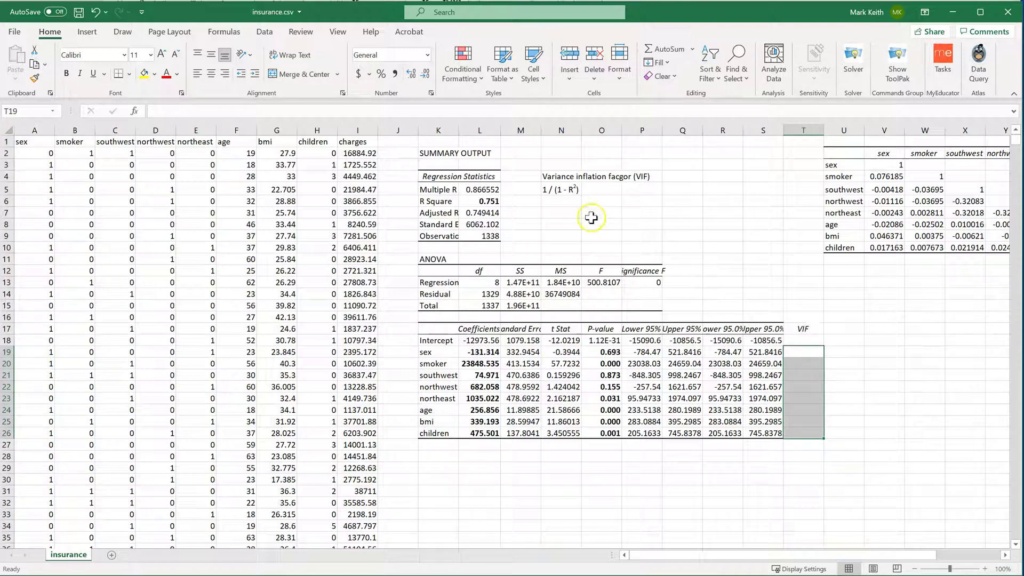
# - Select the feature labels K19:K26 to plan the per-feature regressions
pyautogui.click(438, 352)
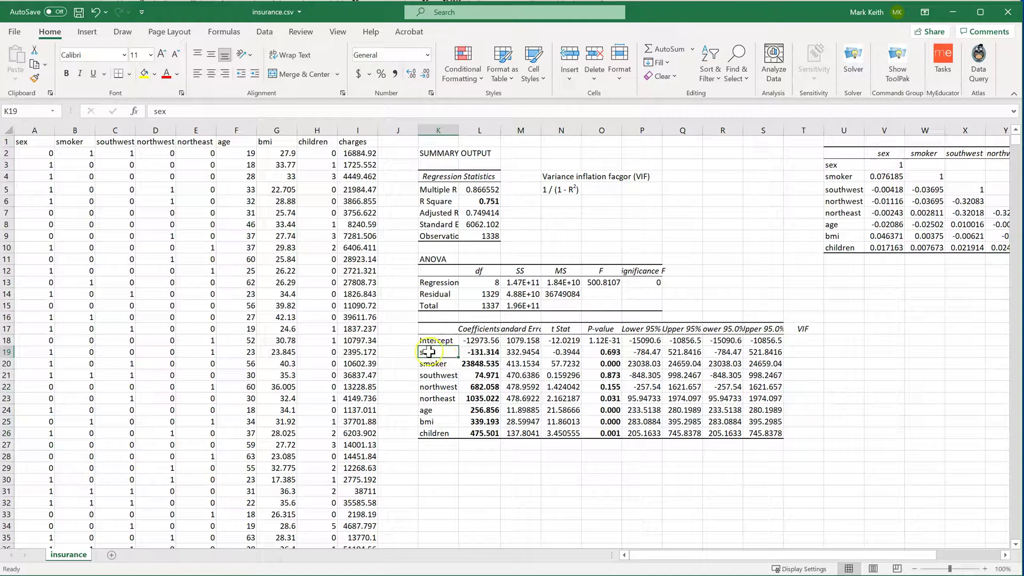
pyautogui.moveTo(430, 365); pyautogui.dragTo(429, 429)
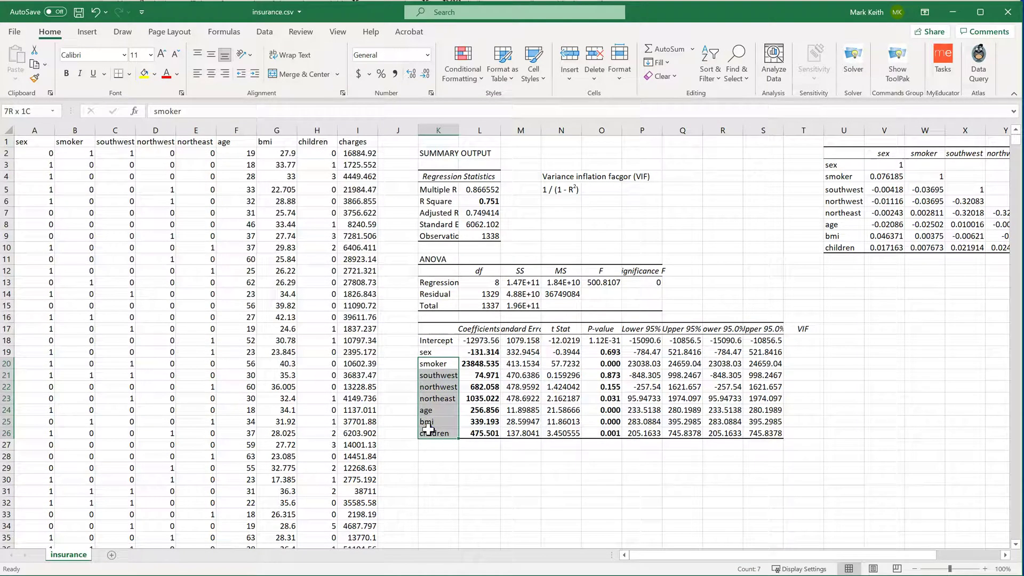
pyautogui.moveTo(434, 340); pyautogui.dragTo(447, 430)
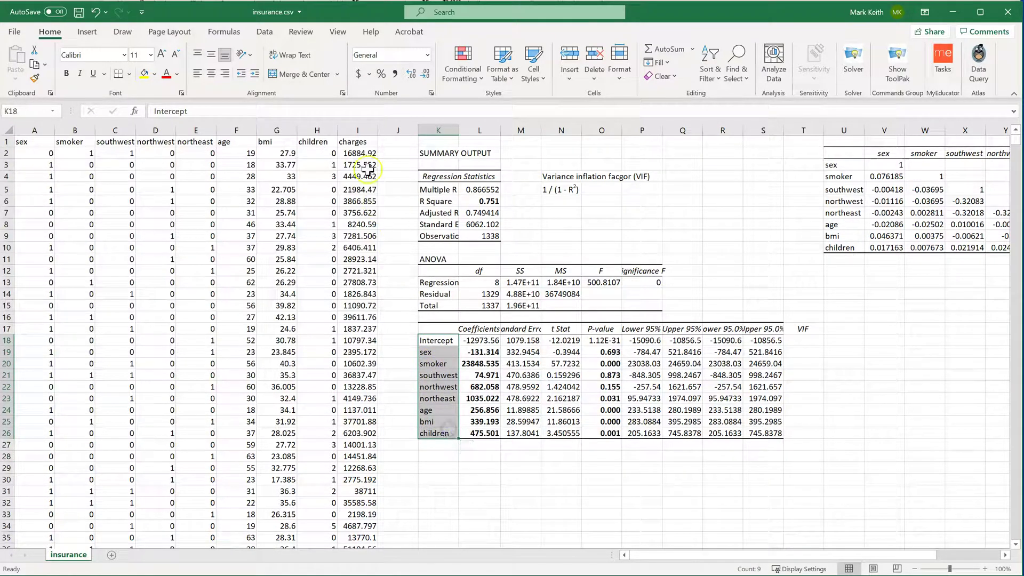
pyautogui.click(355, 127)
pyautogui.click(432, 366)
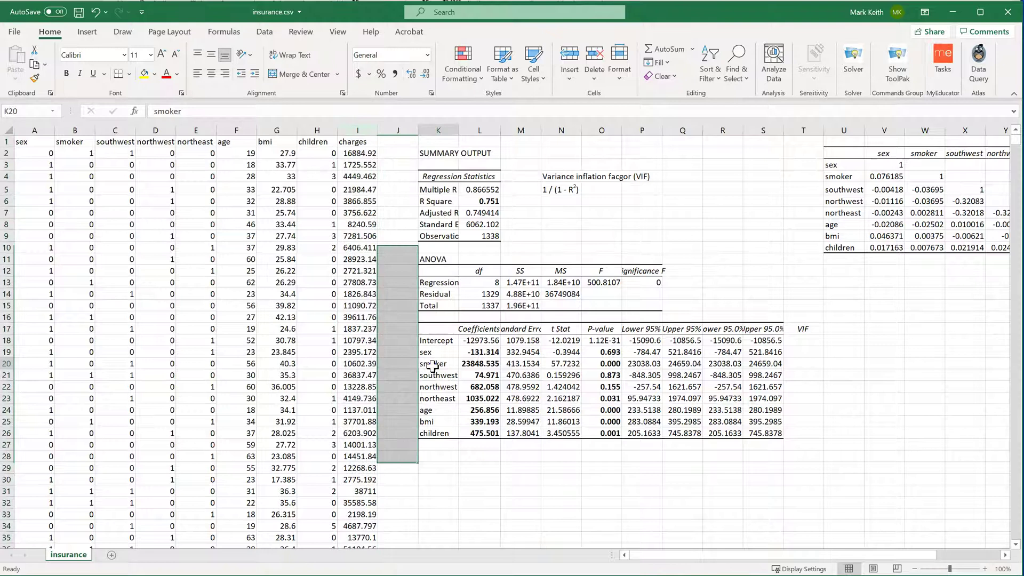
pyautogui.moveTo(432, 366); pyautogui.dragTo(434, 433)
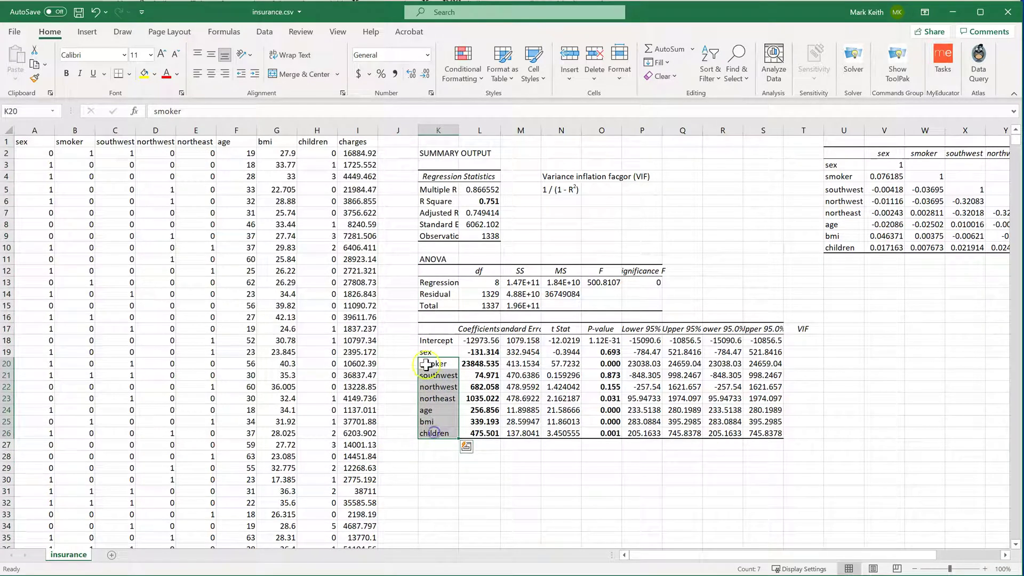
pyautogui.click(429, 352)
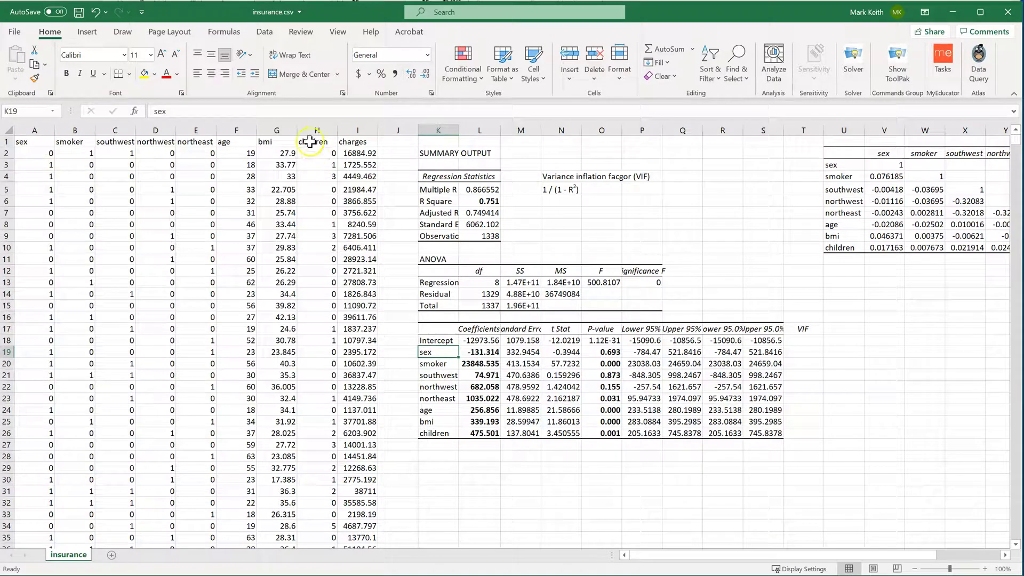
pyautogui.click(435, 478)
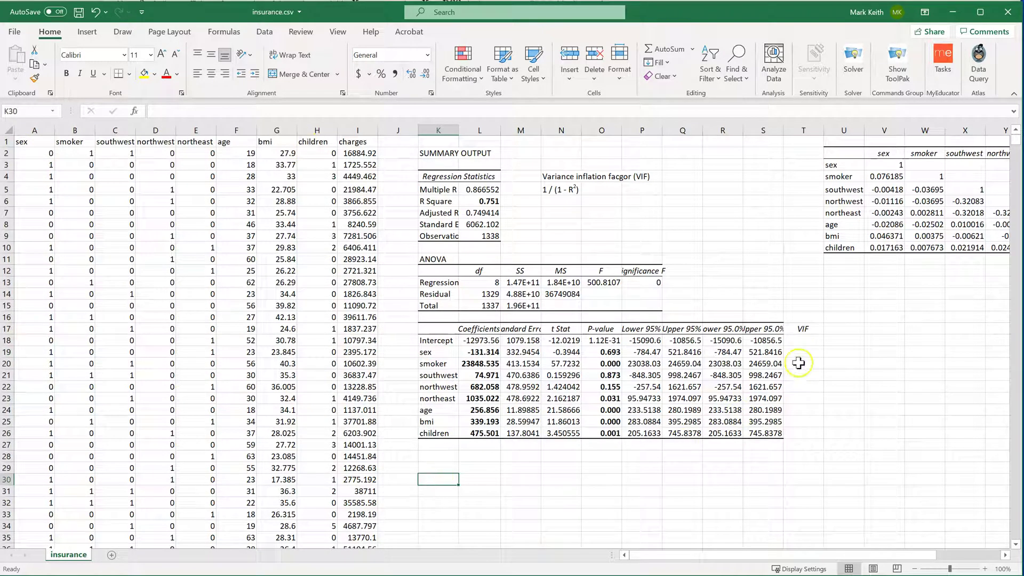
# - Start a new Regression from T18 and clear the old dependent variable range
pyautogui.click(801, 343)
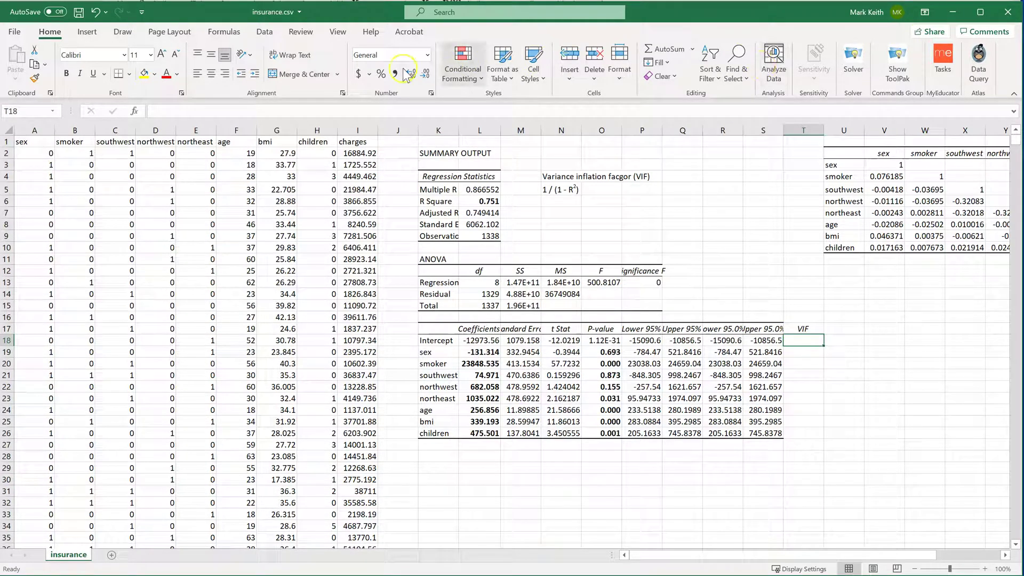
pyautogui.click(263, 34)
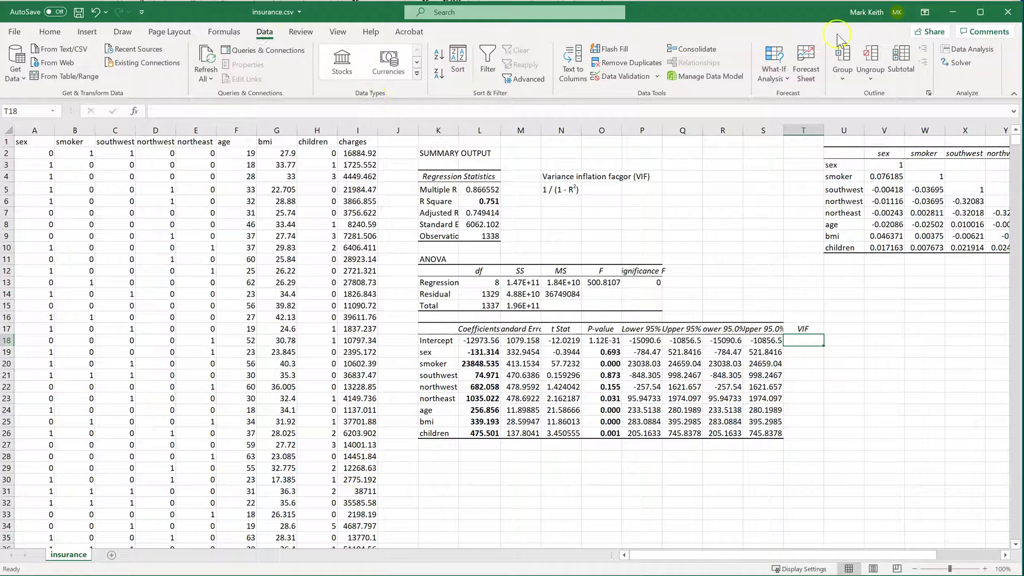
pyautogui.click(966, 50)
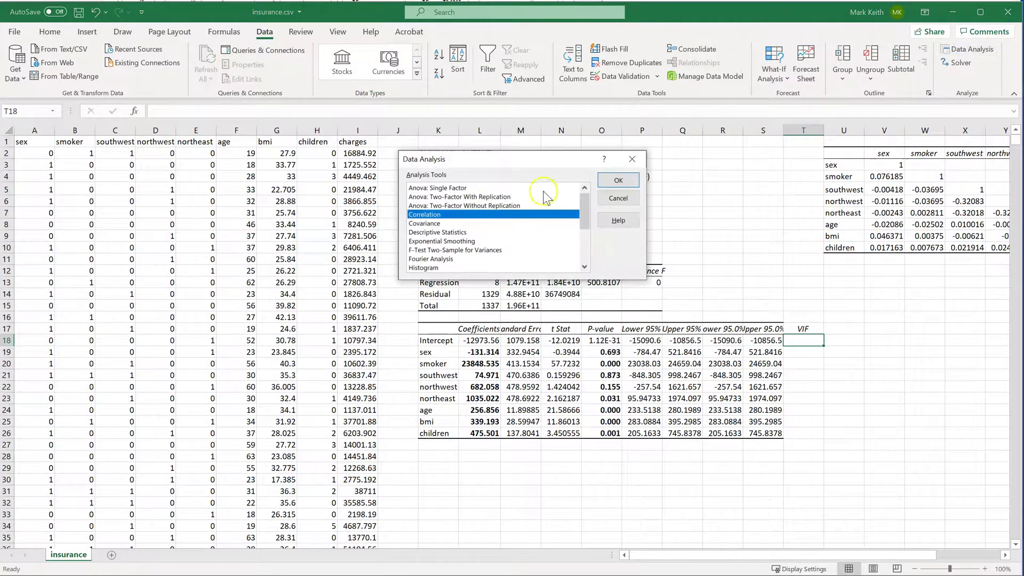
pyautogui.scroll(-3, 480, 237)
pyautogui.doubleClick(418, 224)
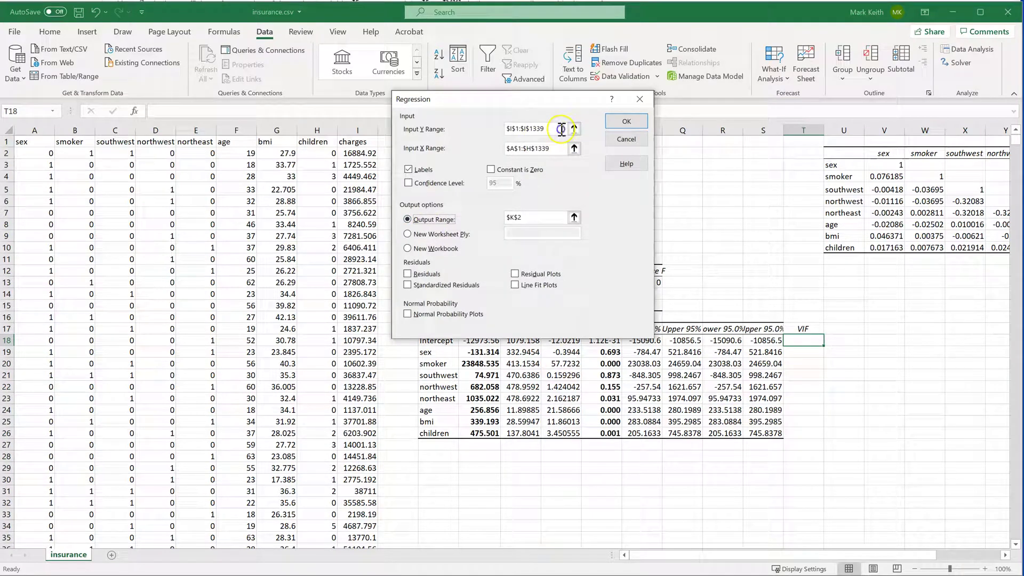
pyautogui.click(561, 129)
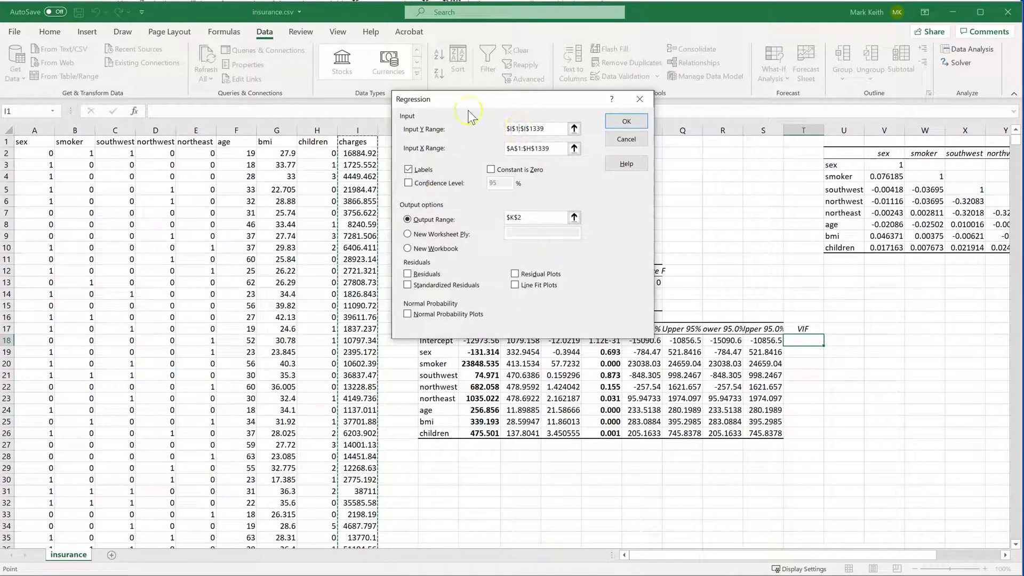
pyautogui.hotkey('ctrl', 'Left')
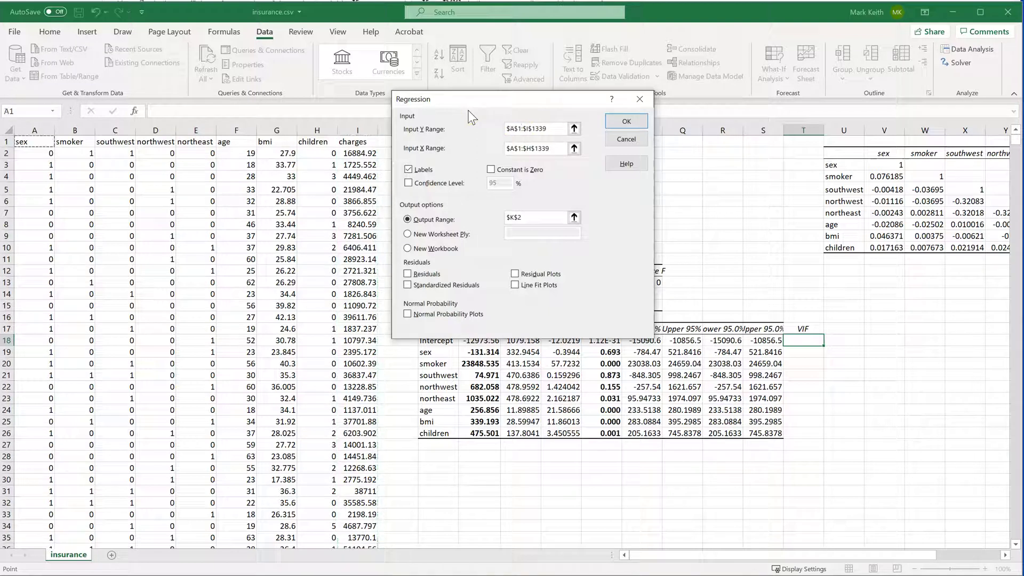
pyautogui.click(544, 127)
pyautogui.moveTo(556, 131); pyautogui.dragTo(490, 130)
pyautogui.press('BackSpace')
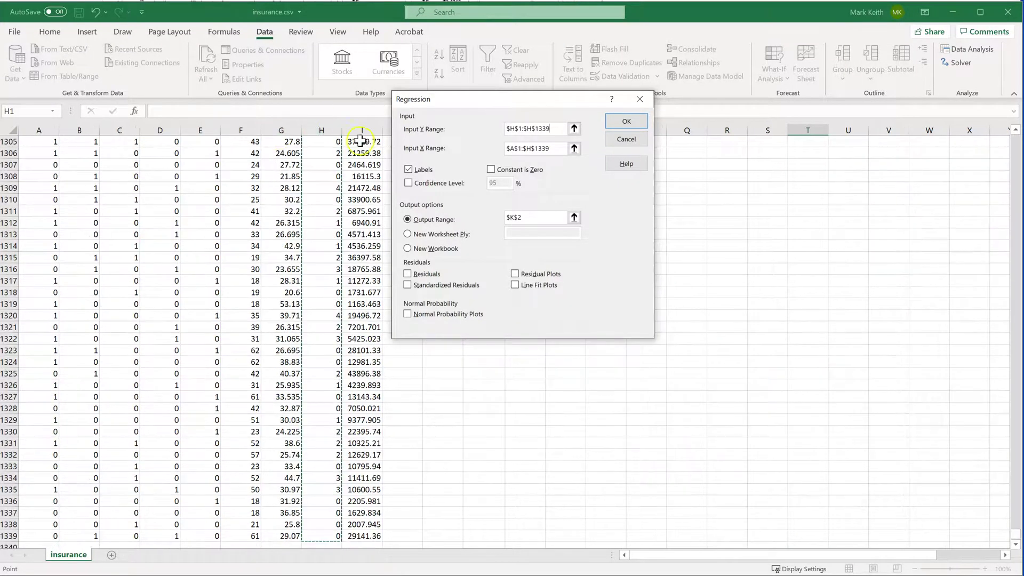
# - Set Input X Range to $A$1:$G$1339, output to K29, and run the children regression
pyautogui.click(558, 153)
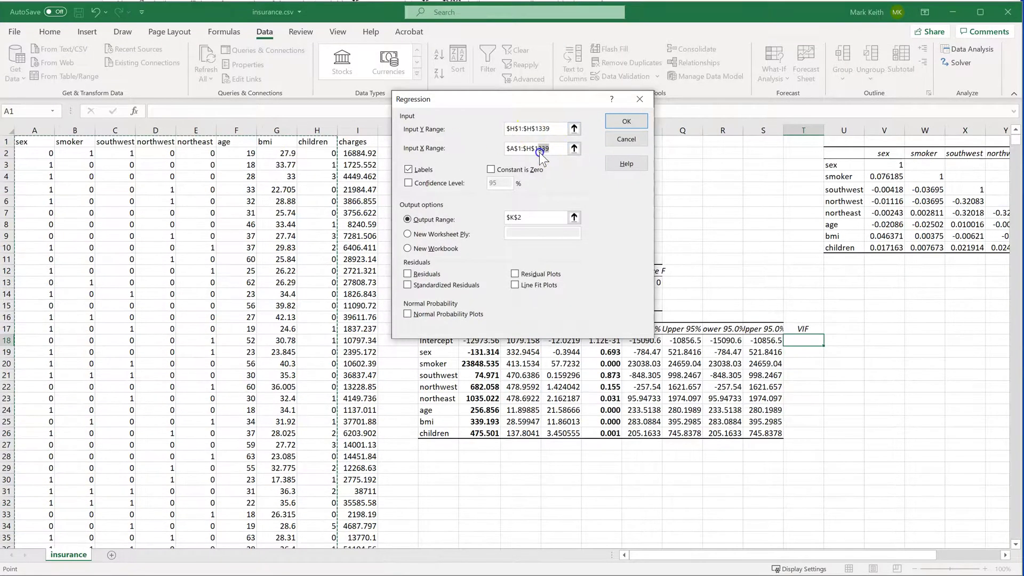
pyautogui.moveTo(540, 153); pyautogui.dragTo(503, 150)
pyautogui.press('BackSpace')
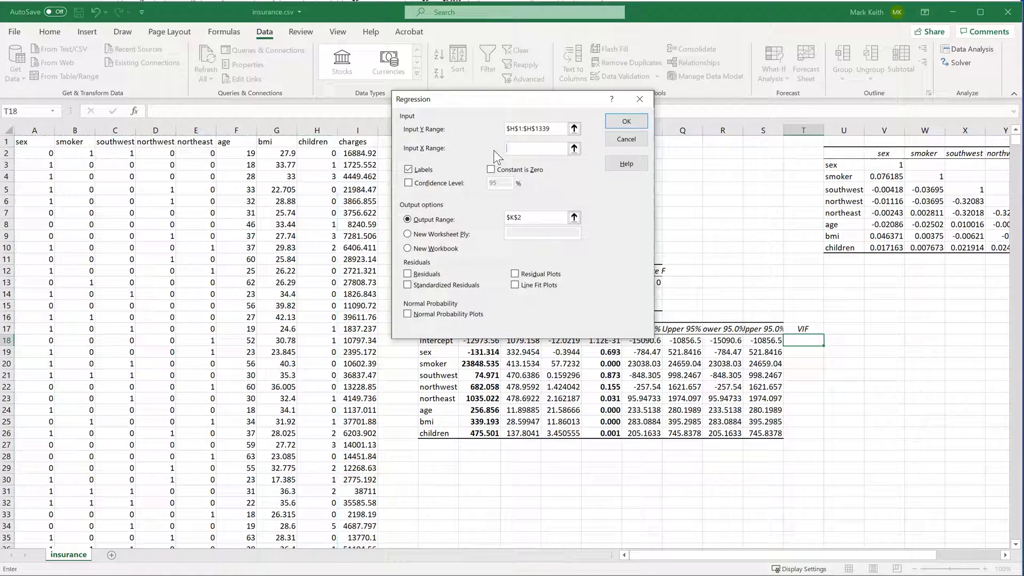
pyautogui.click(10, 144)
pyautogui.click(33, 142)
pyautogui.hotkey('ctrl', 'shift', 'Down')
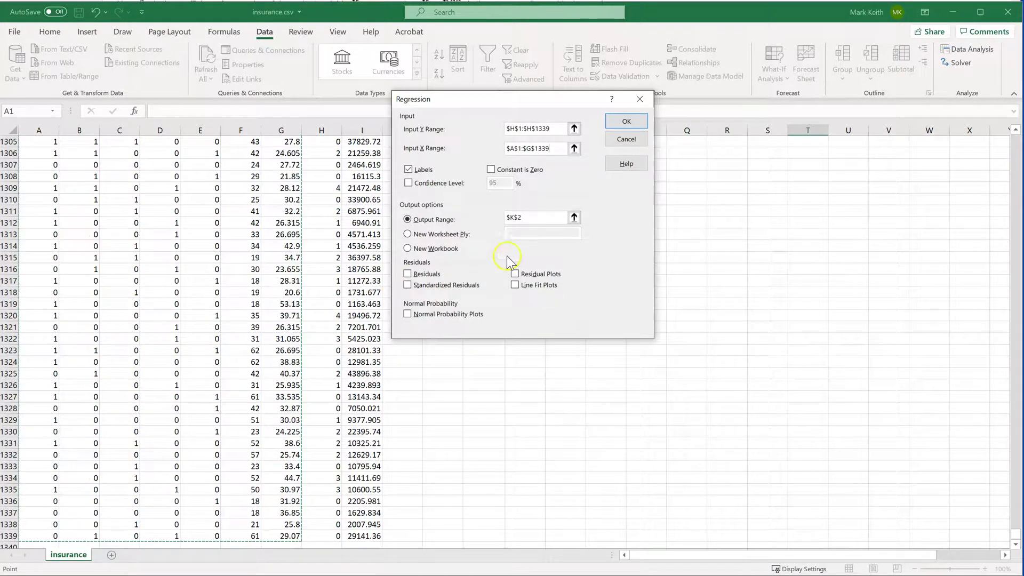
pyautogui.click(556, 219)
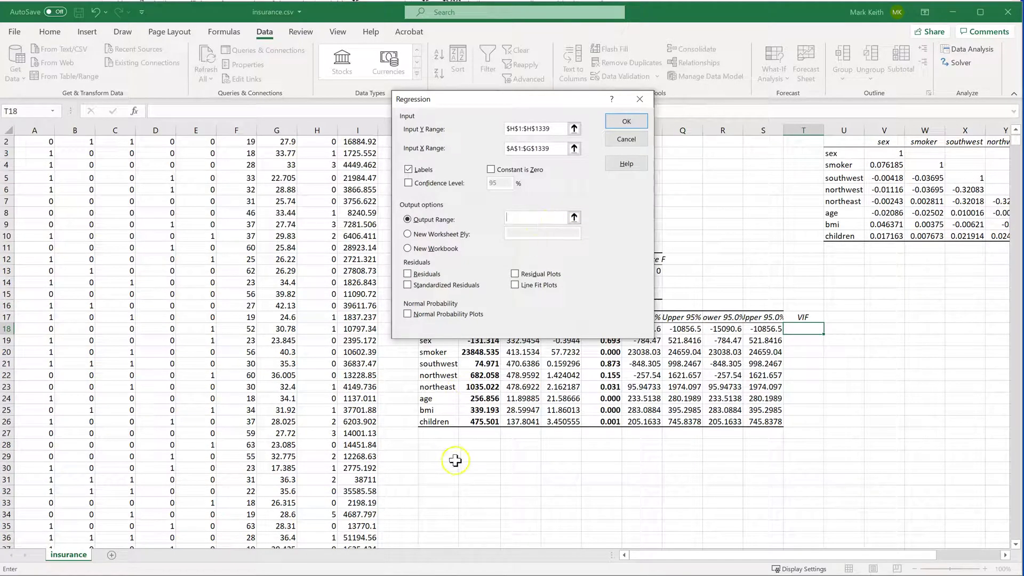
pyautogui.click(431, 458)
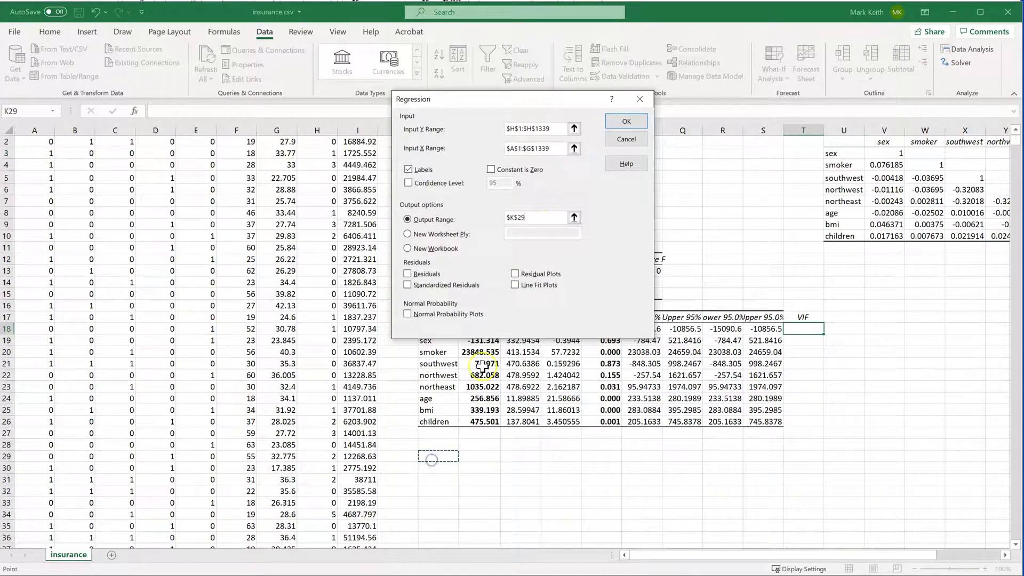
pyautogui.click(627, 122)
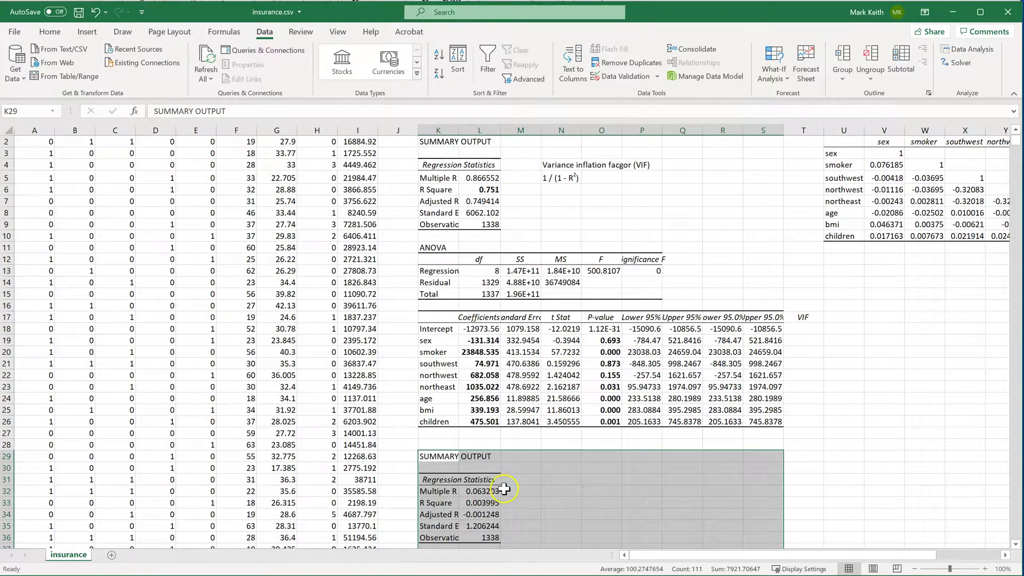
# - Add the heading 'R squared' in U17 next to the VIF column
pyautogui.scroll(-4, 490, 490)
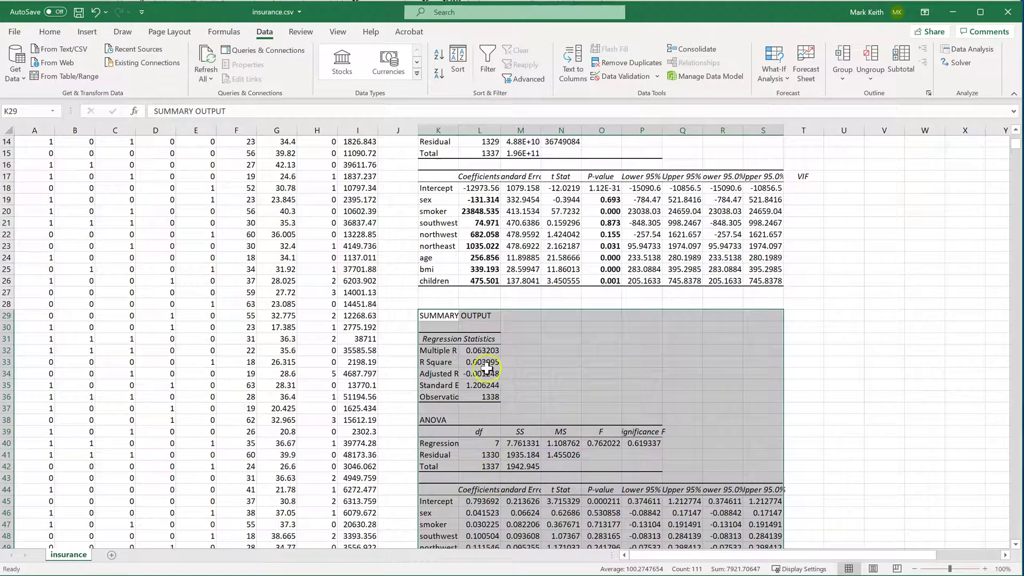
pyautogui.click(486, 362)
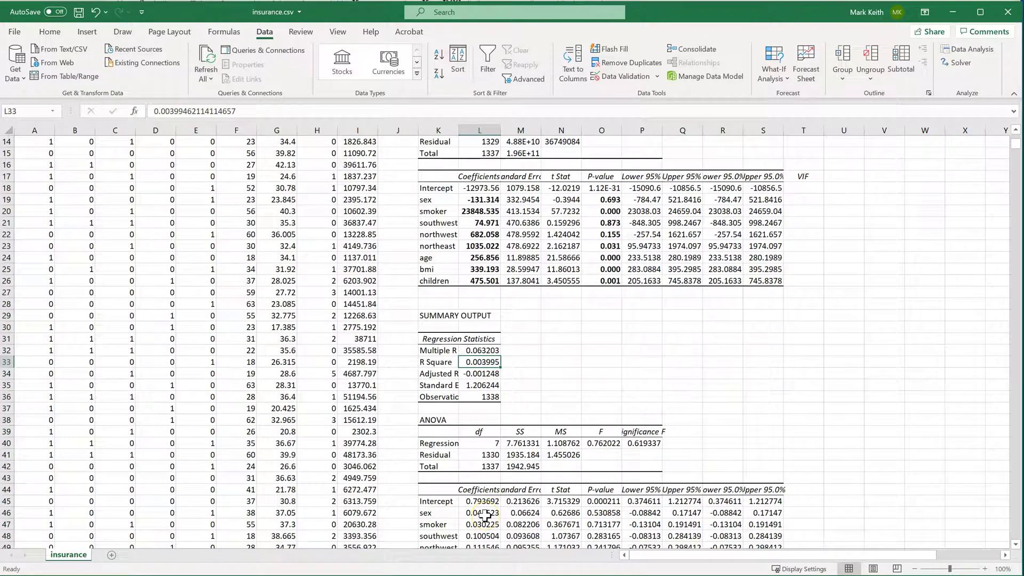
pyautogui.scroll(3, 485, 515)
pyautogui.click(840, 284)
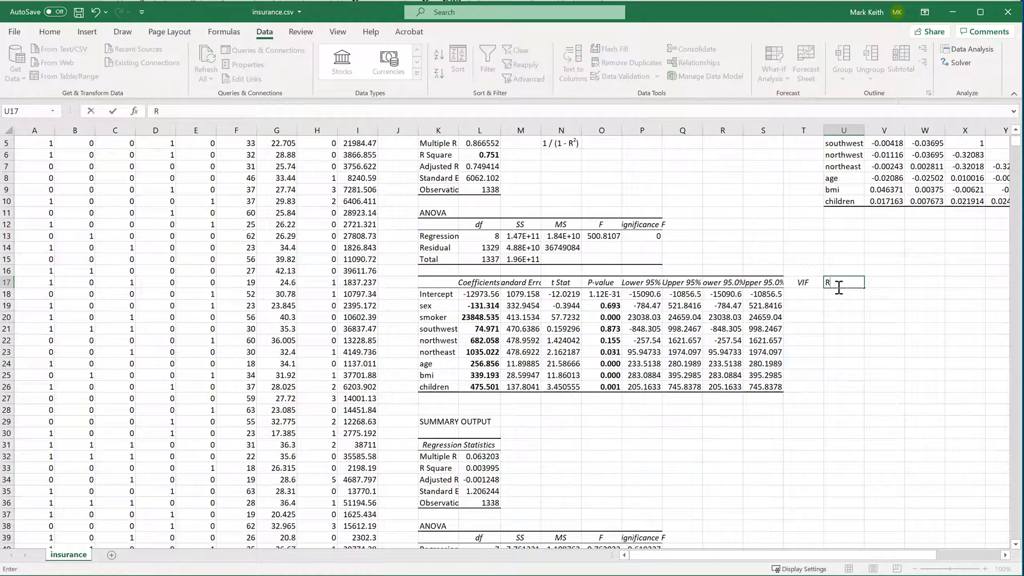
pyautogui.write('R squared')
pyautogui.press('Return')
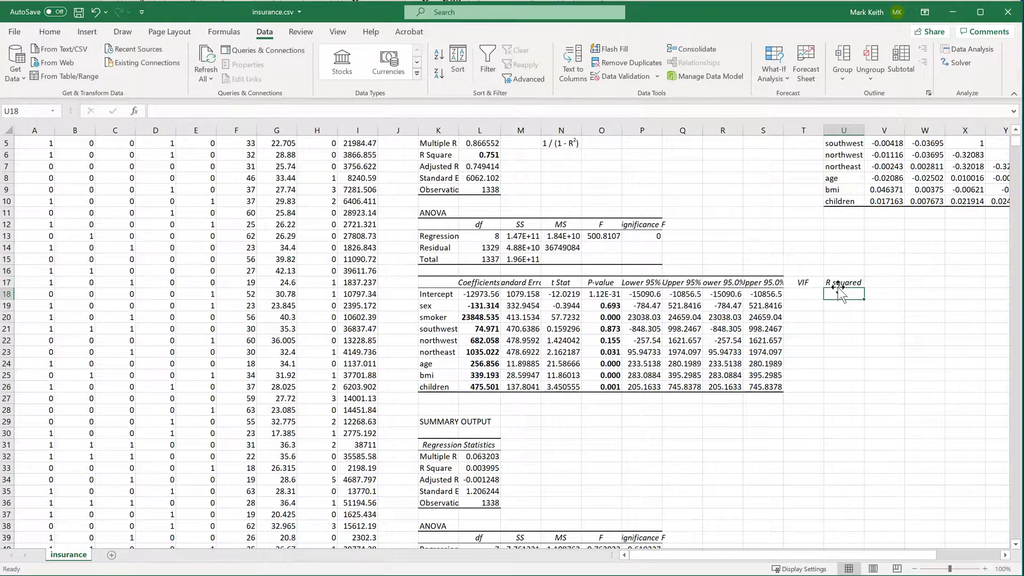
pyautogui.press('Return')
# - Copy the children regression's R Square 0.003995 into U18
pyautogui.click(840, 294)
pyautogui.click(477, 468)
pyautogui.hotkey('ctrl', 'c')
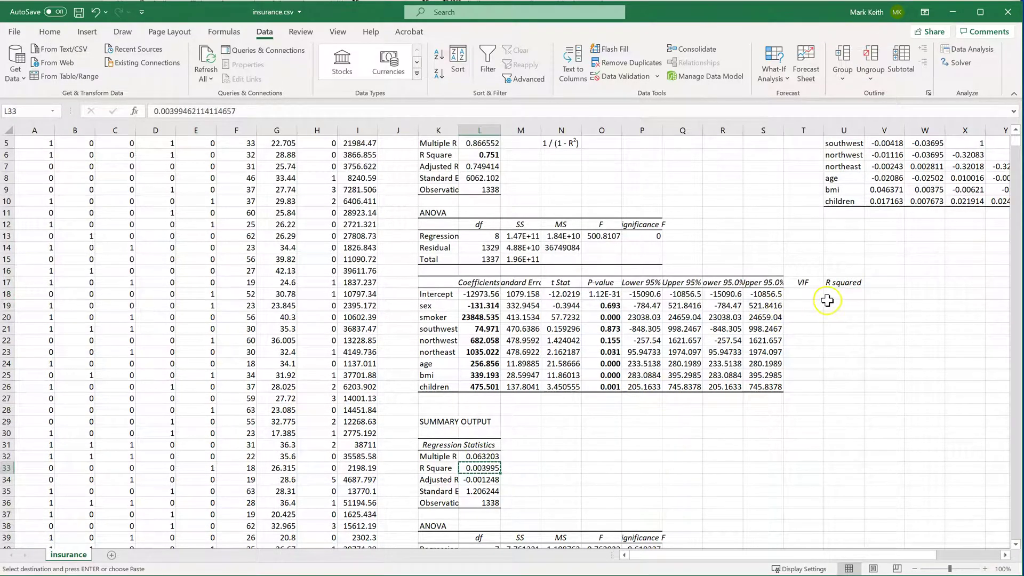
pyautogui.click(828, 298)
pyautogui.hotkey('ctrl', 'v')
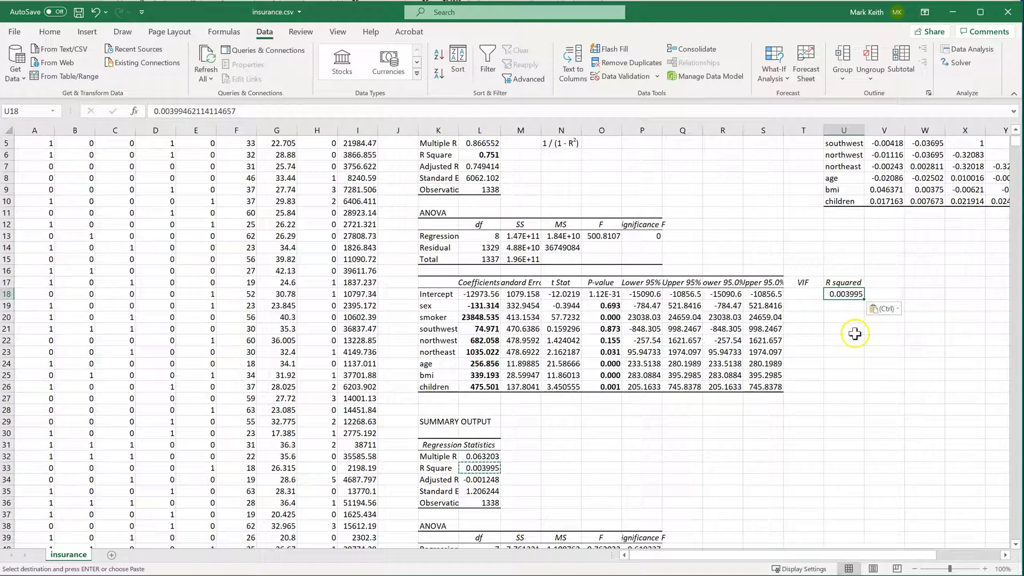
pyautogui.press('Escape')
pyautogui.press('Return')
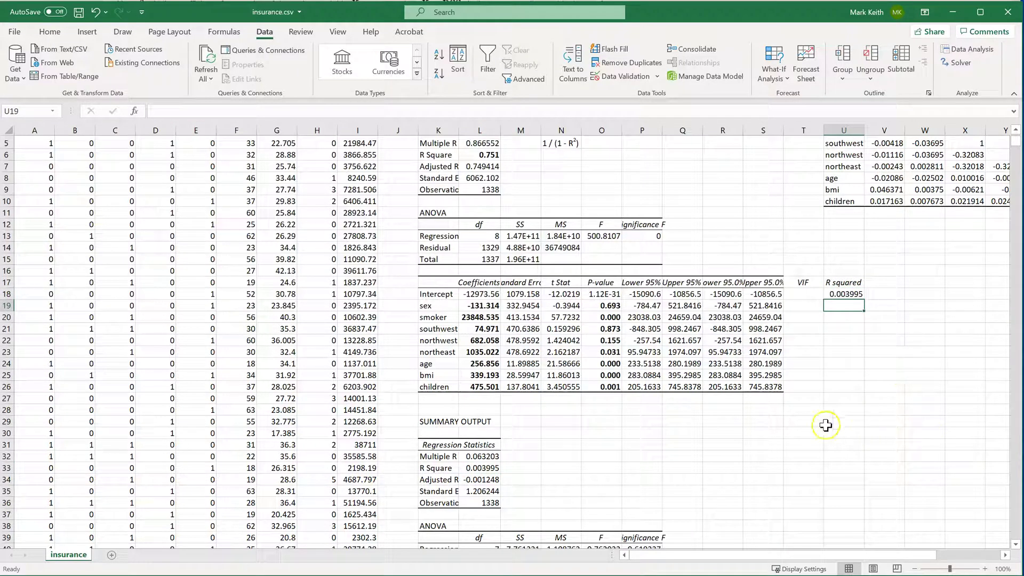
# - Cut the bmi column and insert it just before charges, into column H
pyautogui.scroll(2, 288, 187)
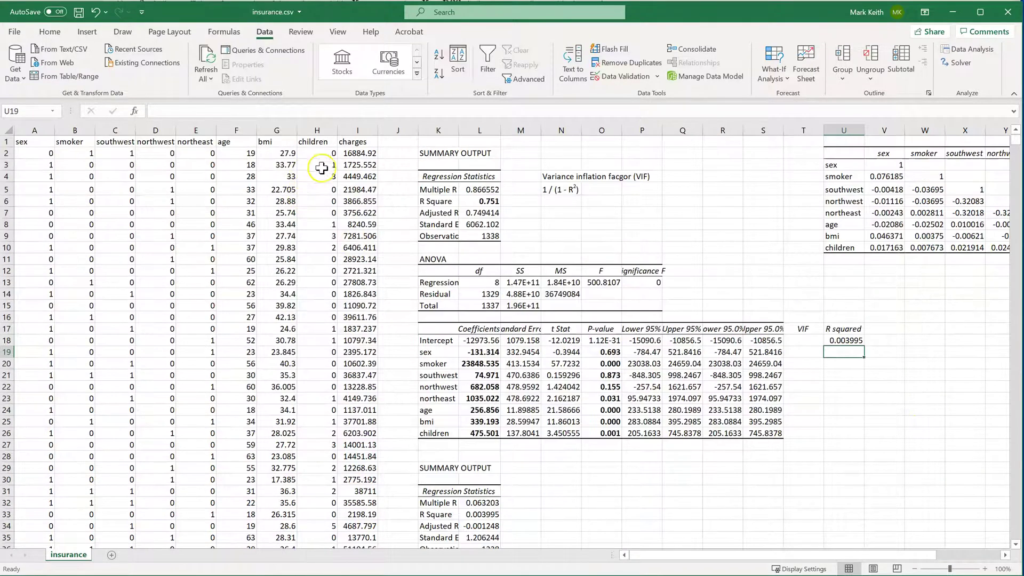
pyautogui.click(279, 131)
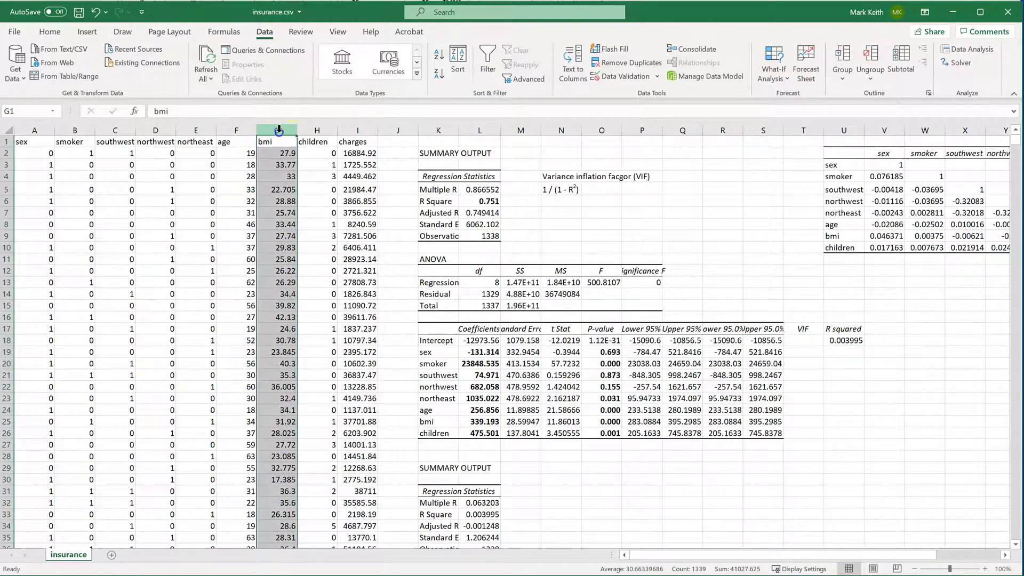
pyautogui.moveTo(317, 141); pyautogui.dragTo(20, 138)
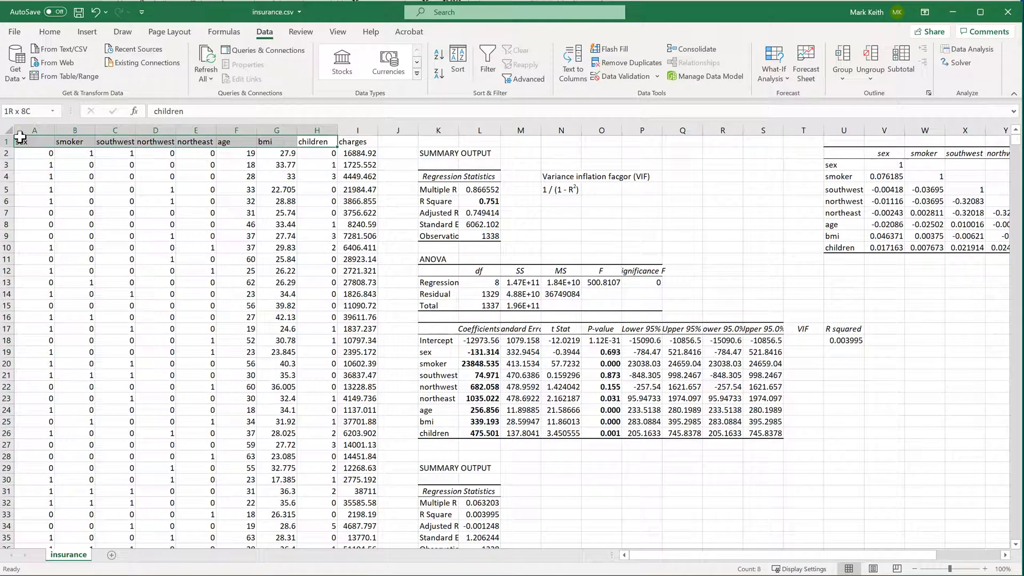
pyautogui.click(224, 176)
pyautogui.click(276, 131)
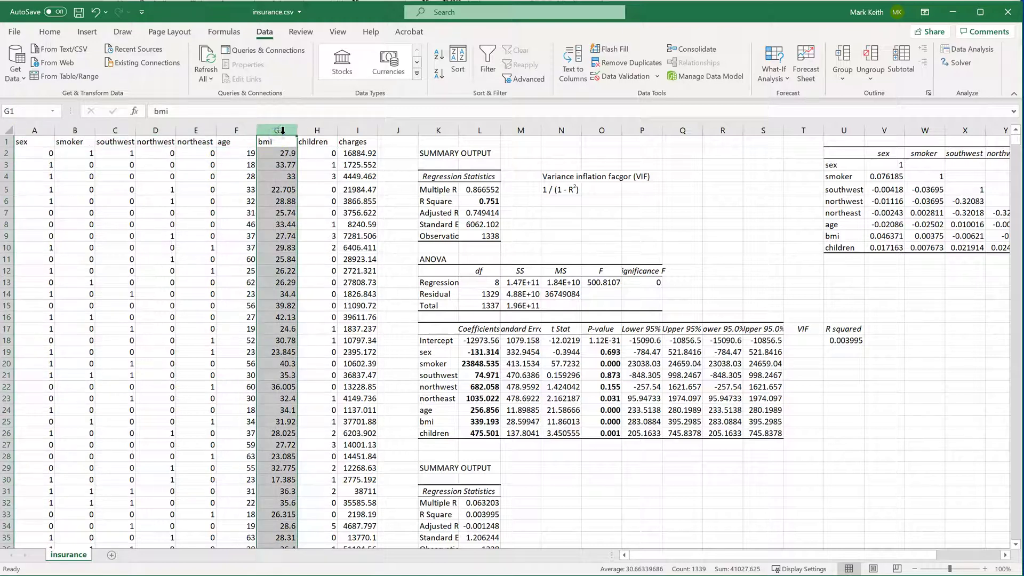
pyautogui.hotkey('ctrl', 'x')
pyautogui.rightClick(351, 129)
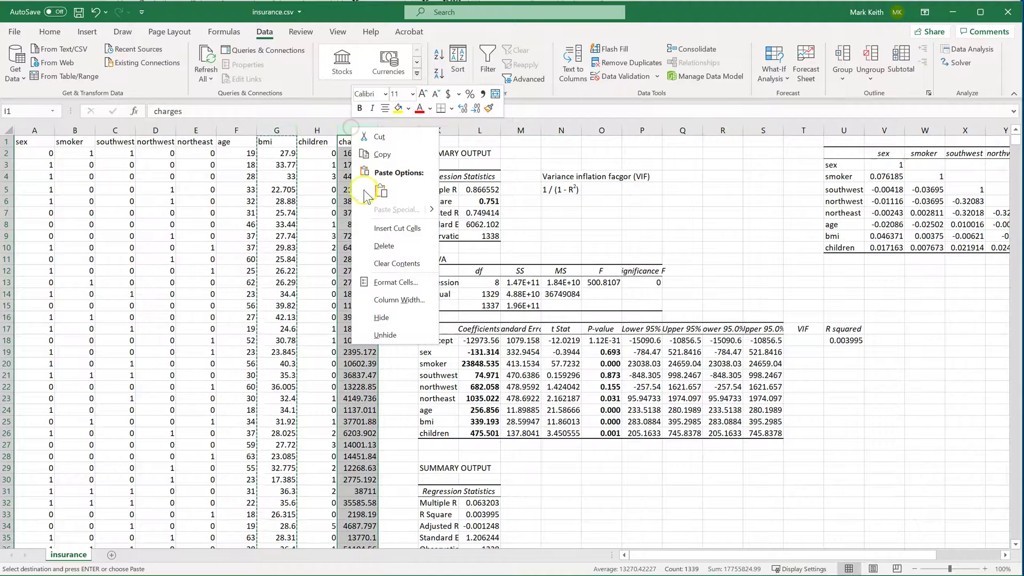
pyautogui.click(397, 228)
pyautogui.click(251, 156)
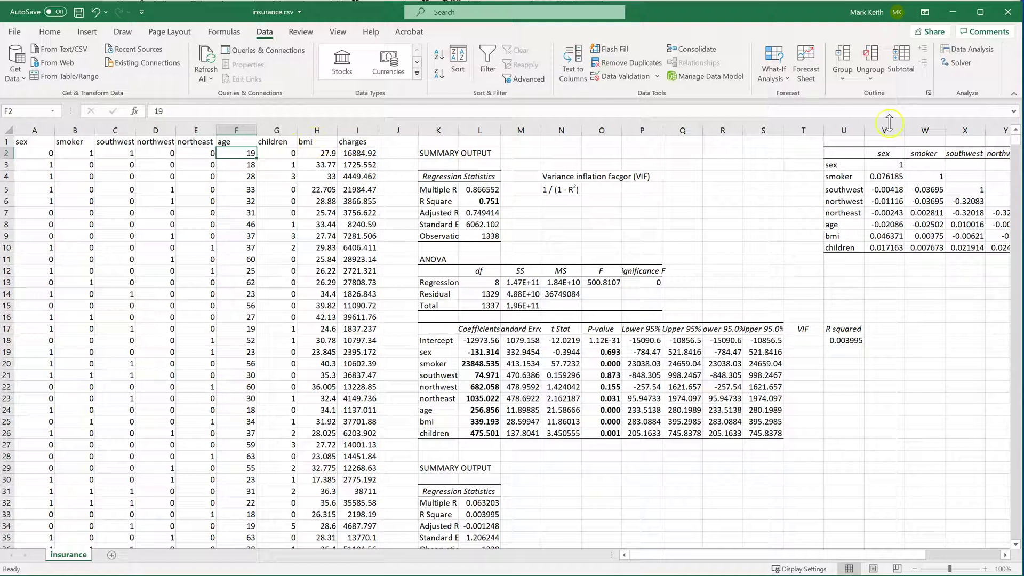
# - Rerun the regression with bmi as outcome, overwriting the output at K29
pyautogui.click(967, 49)
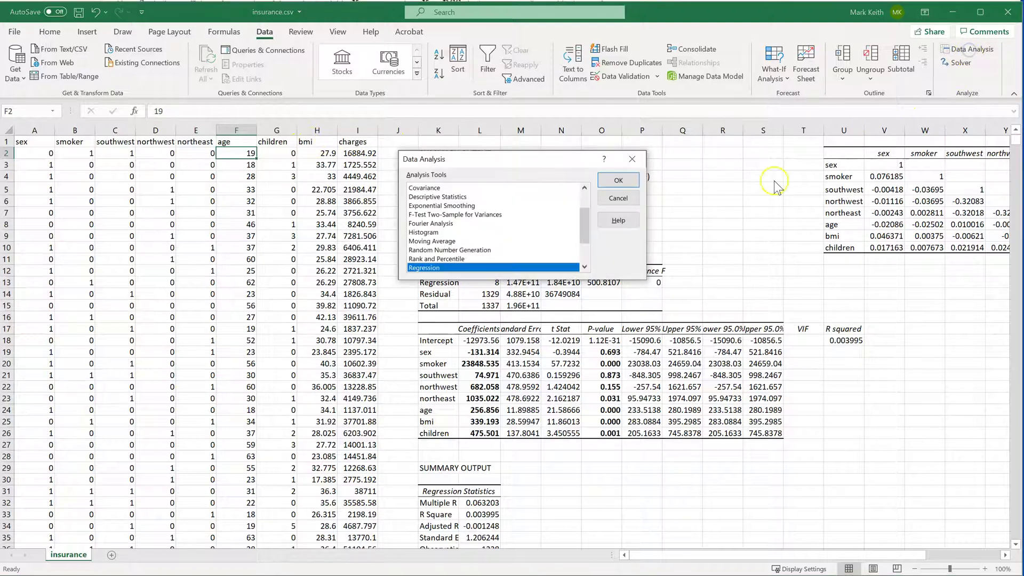
pyautogui.click(617, 181)
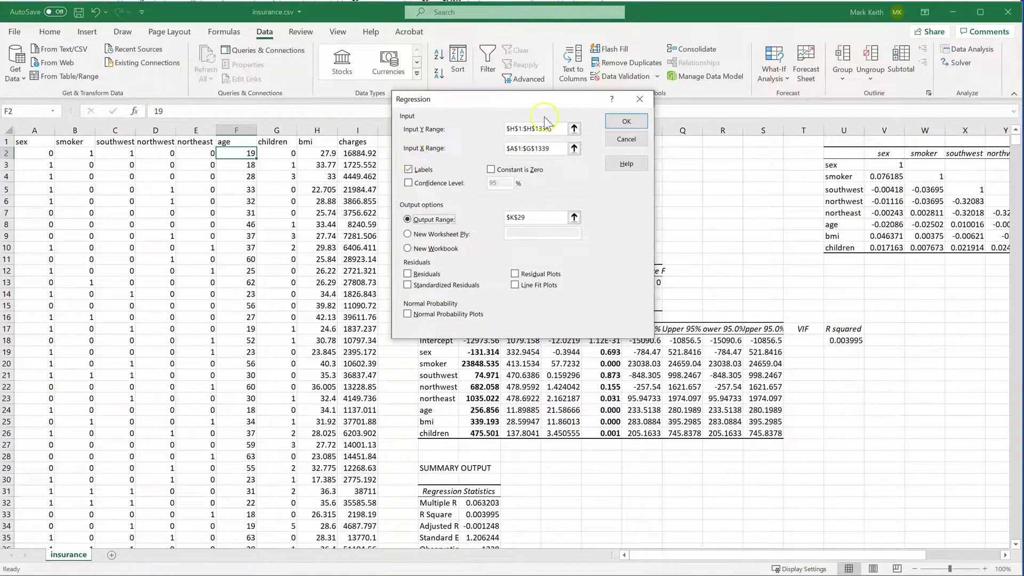
pyautogui.click(626, 122)
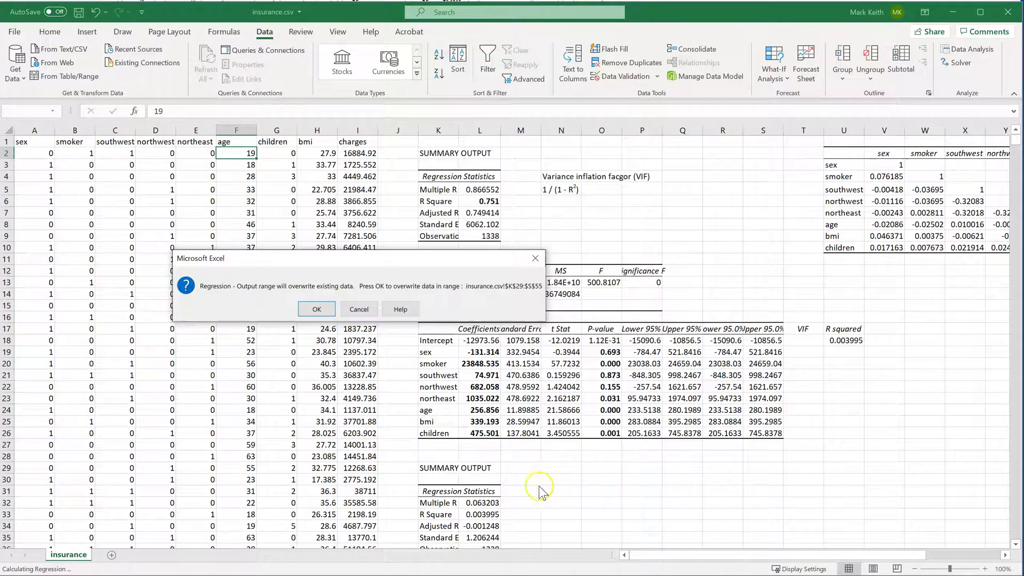
pyautogui.click(310, 308)
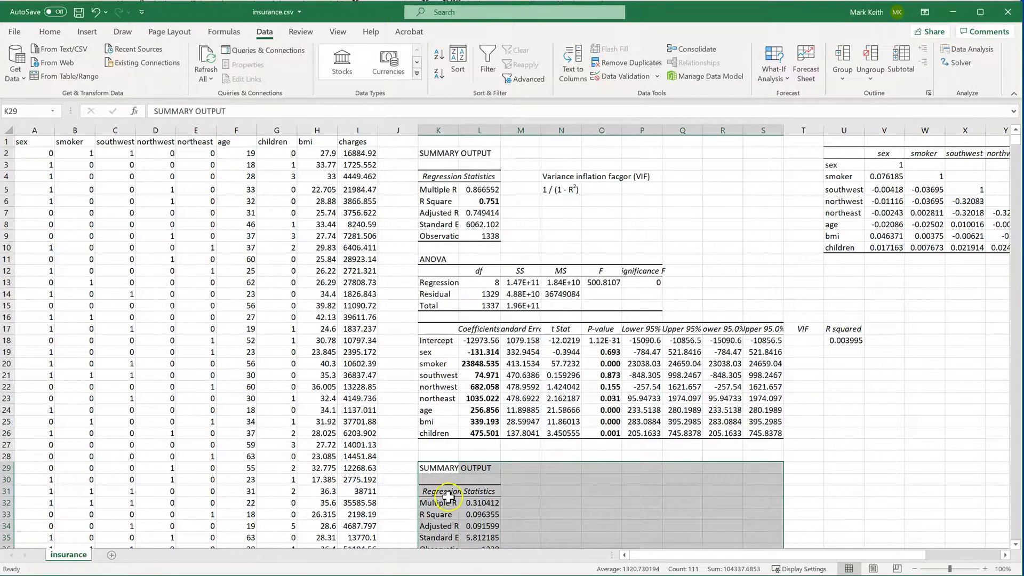
# - Place R squared 0.096355 on the bmi row and 0.003995 on the children row
pyautogui.click(483, 516)
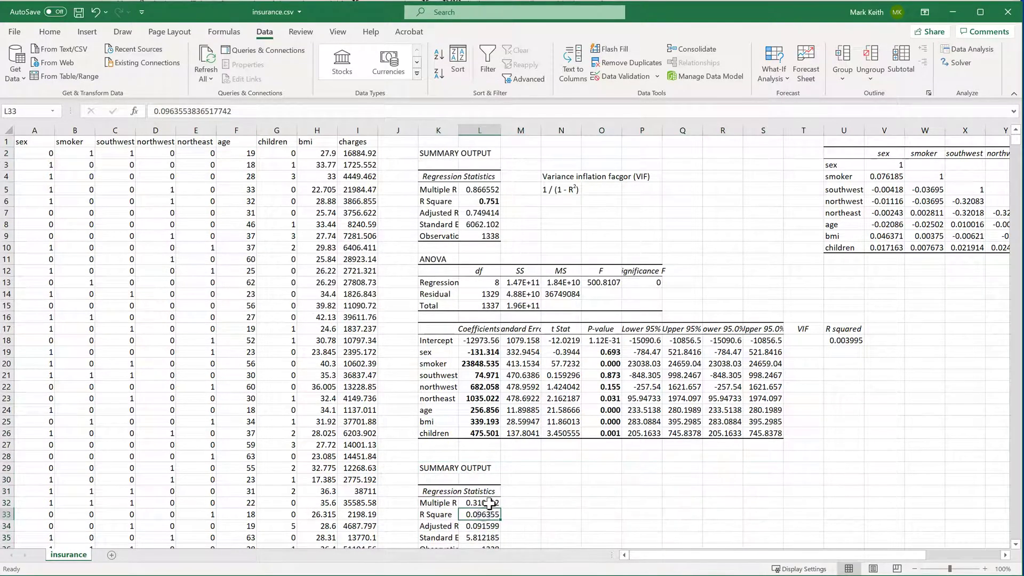
pyautogui.hotkey('ctrl', 'c')
pyautogui.click(847, 351)
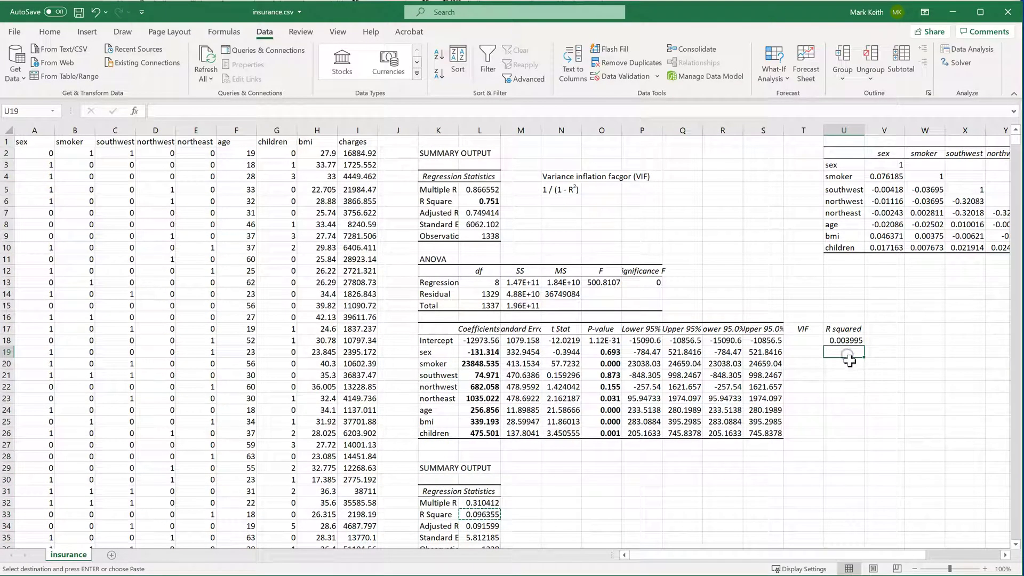
pyautogui.click(844, 364)
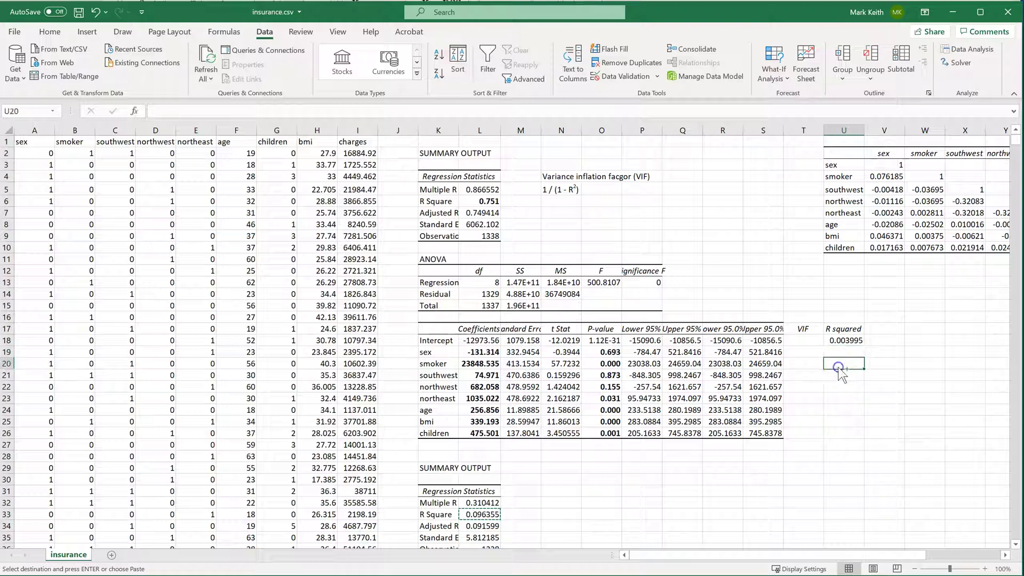
pyautogui.hotkey('ctrl', 'v')
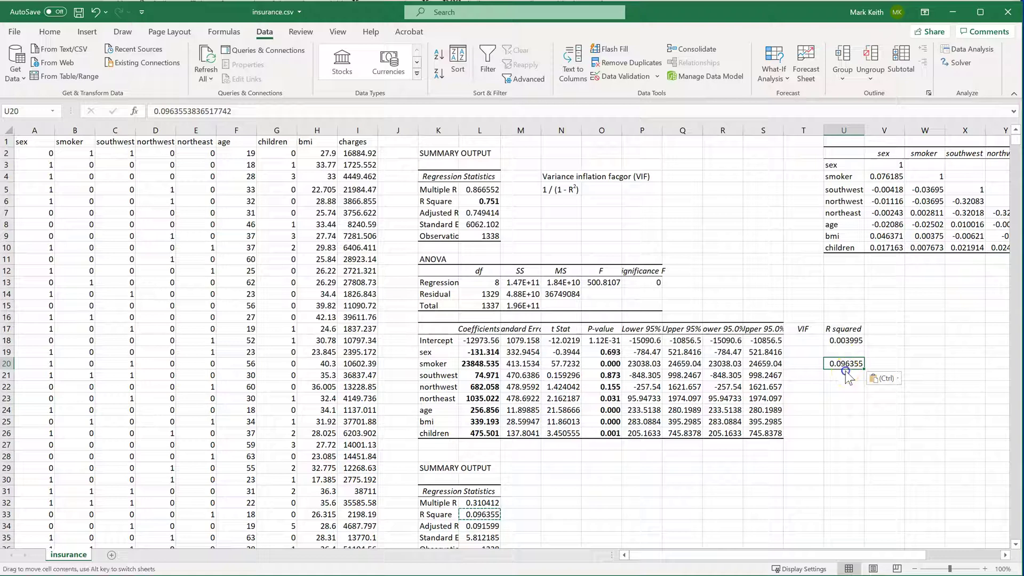
pyautogui.moveTo(846, 370); pyautogui.dragTo(844, 422)
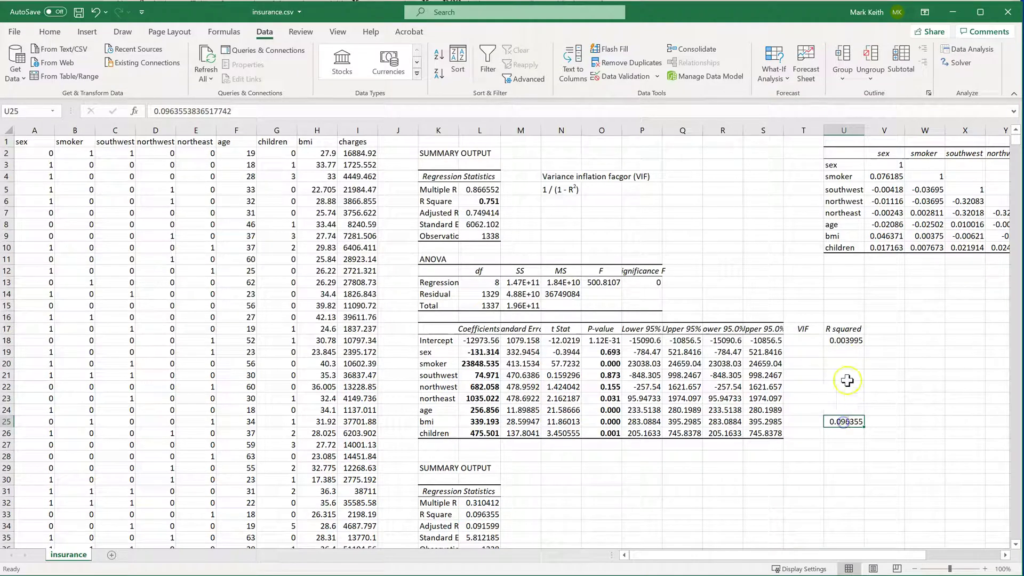
pyautogui.click(845, 343)
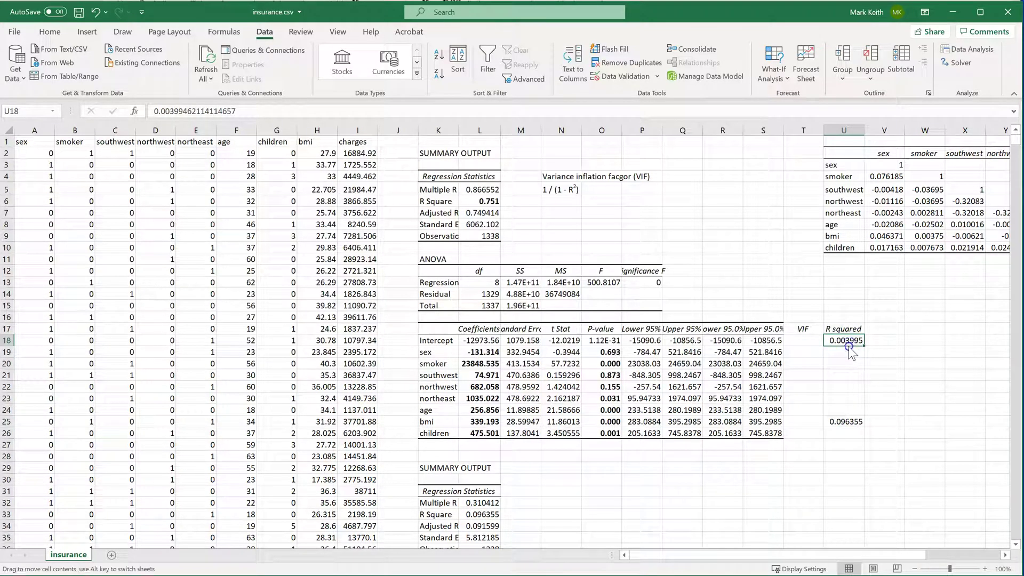
pyautogui.moveTo(849, 347); pyautogui.dragTo(856, 434)
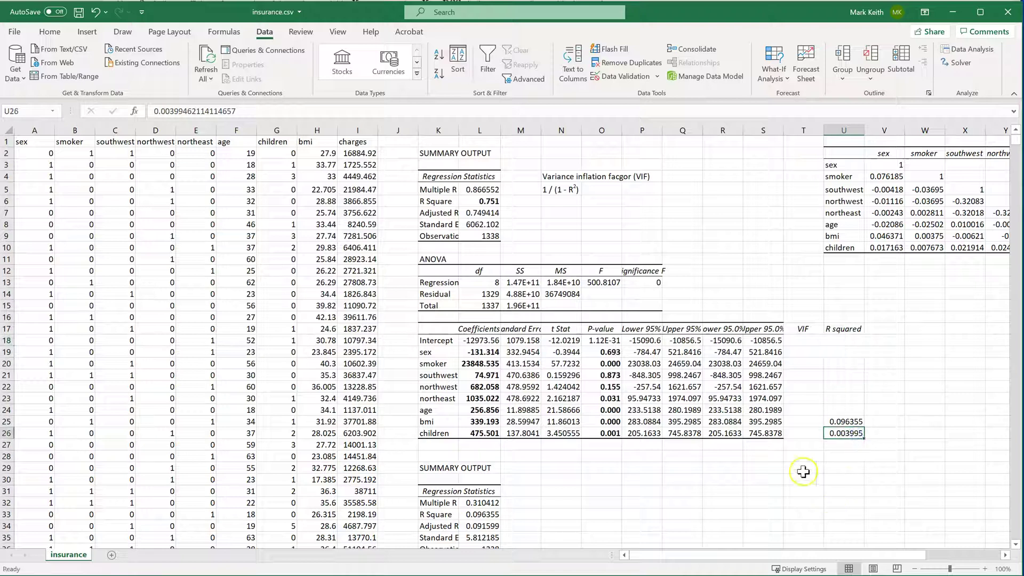
# - Move the age column so it sits just before charges
pyautogui.click(237, 130)
pyautogui.hotkey('ctrl', 'c')
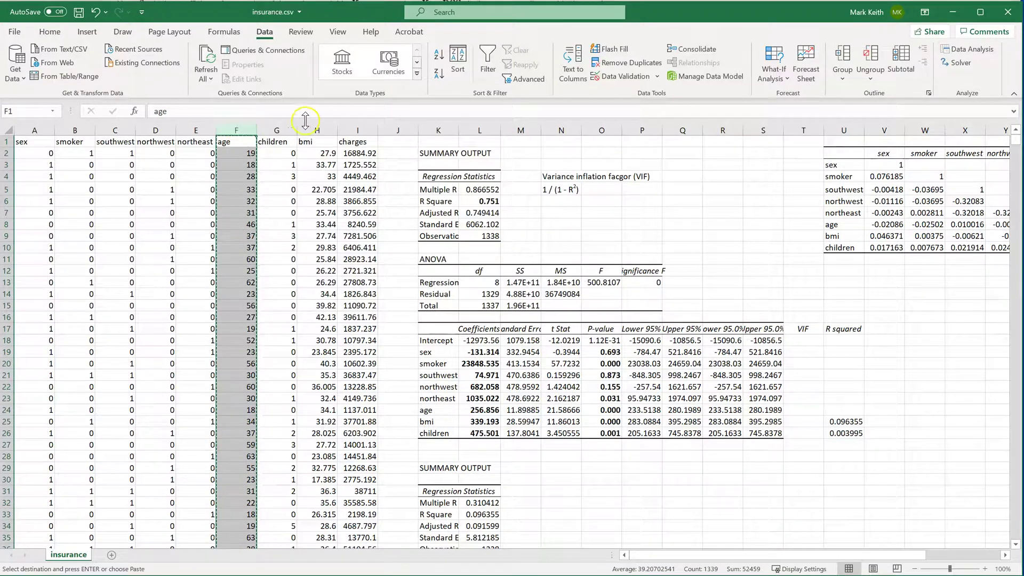
pyautogui.rightClick(347, 131)
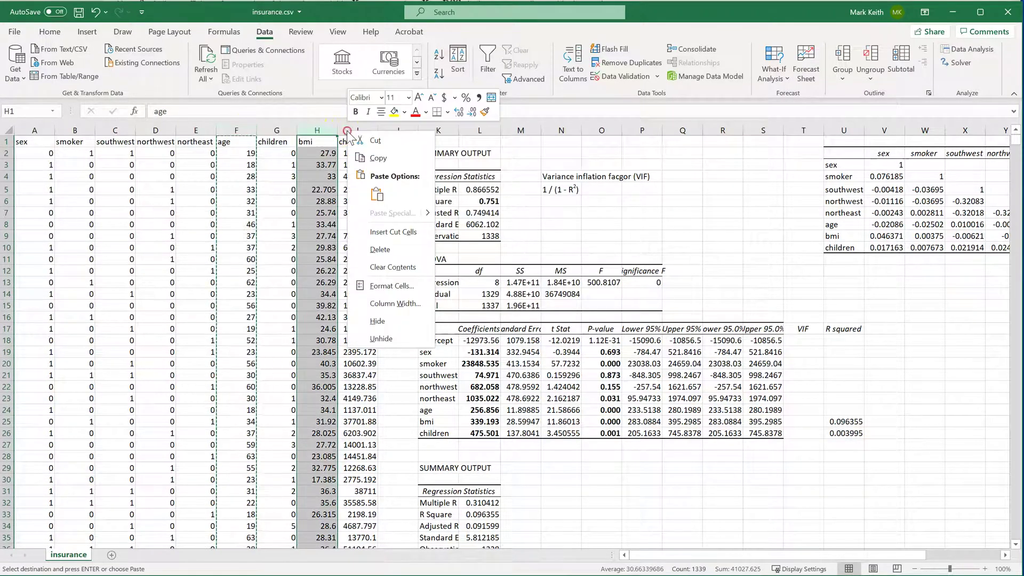
pyautogui.press('Escape')
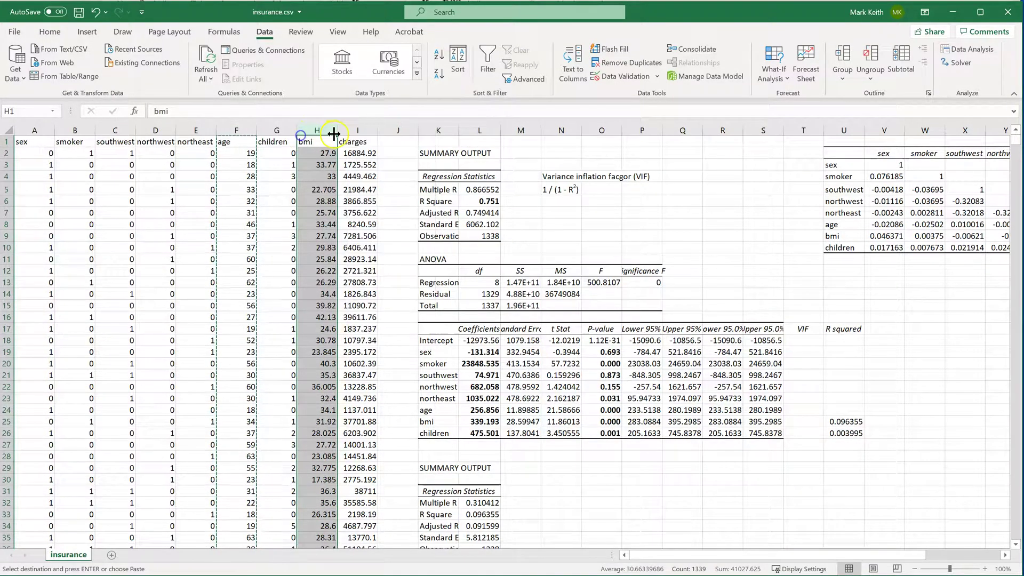
pyautogui.rightClick(359, 131)
pyautogui.click(400, 240)
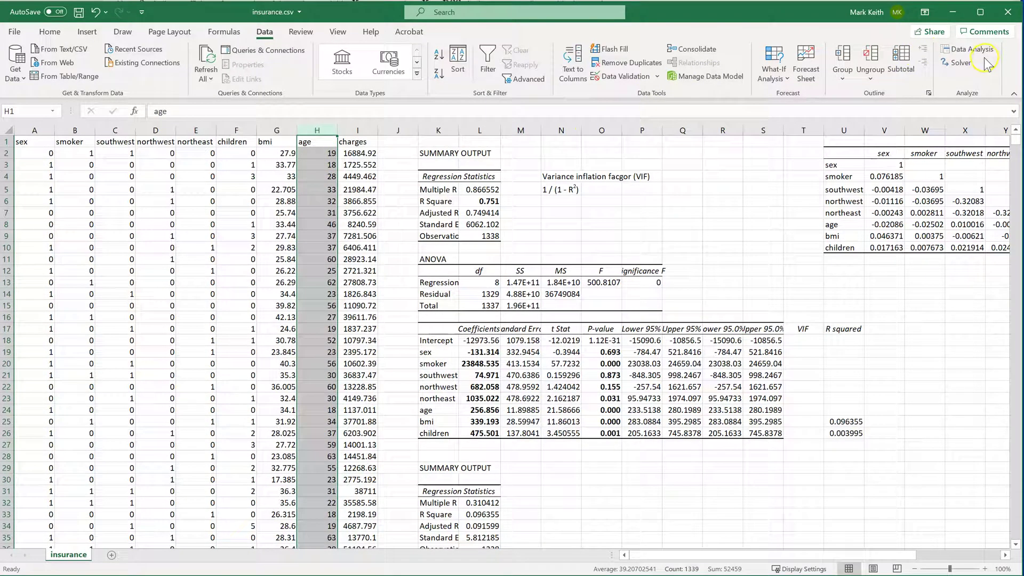
# - Rerun the regression with age as outcome and paste its R Square 0.016544 into U24
pyautogui.click(968, 49)
pyautogui.click(619, 180)
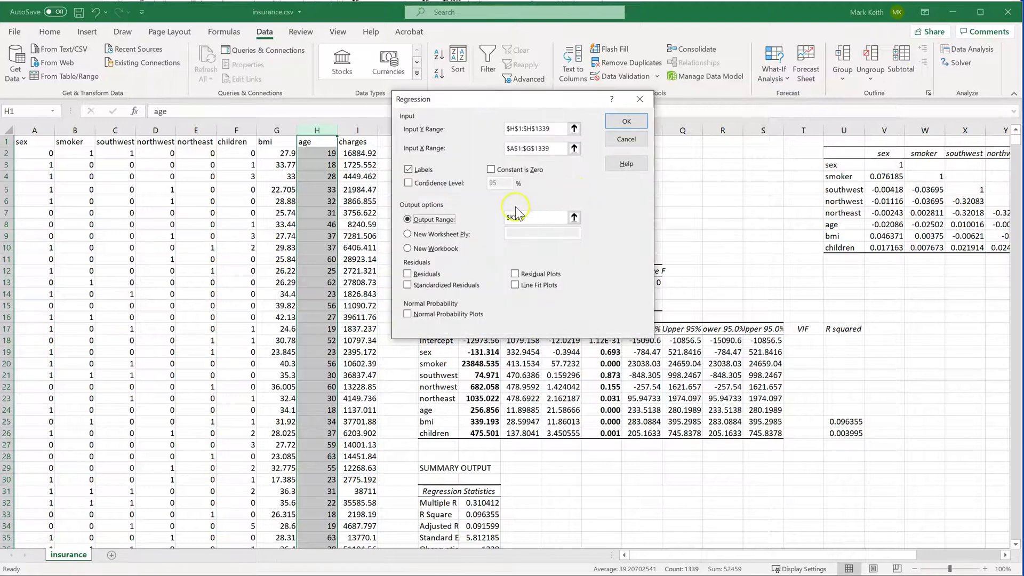
pyautogui.click(627, 121)
pyautogui.click(334, 315)
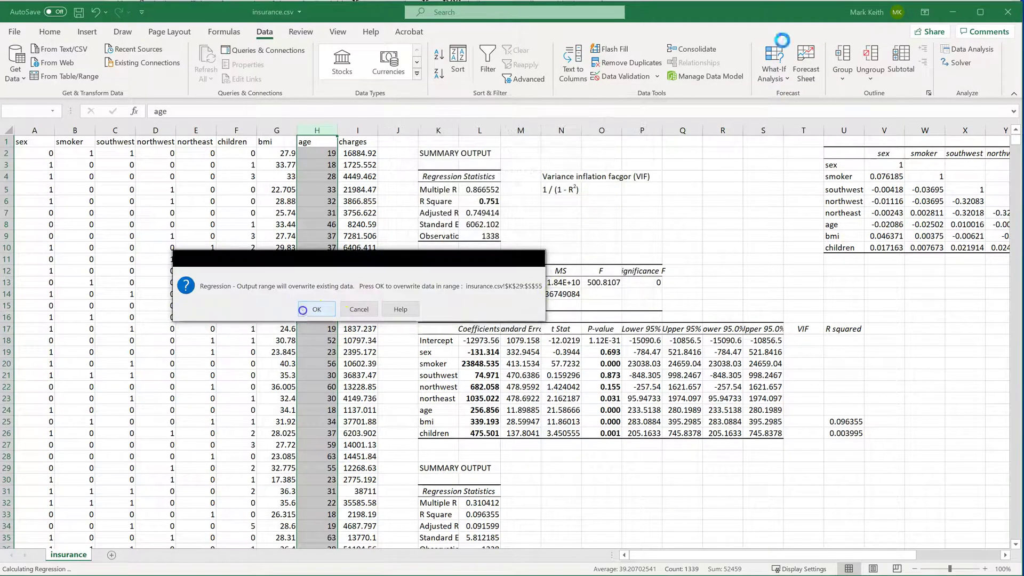
pyautogui.click(477, 515)
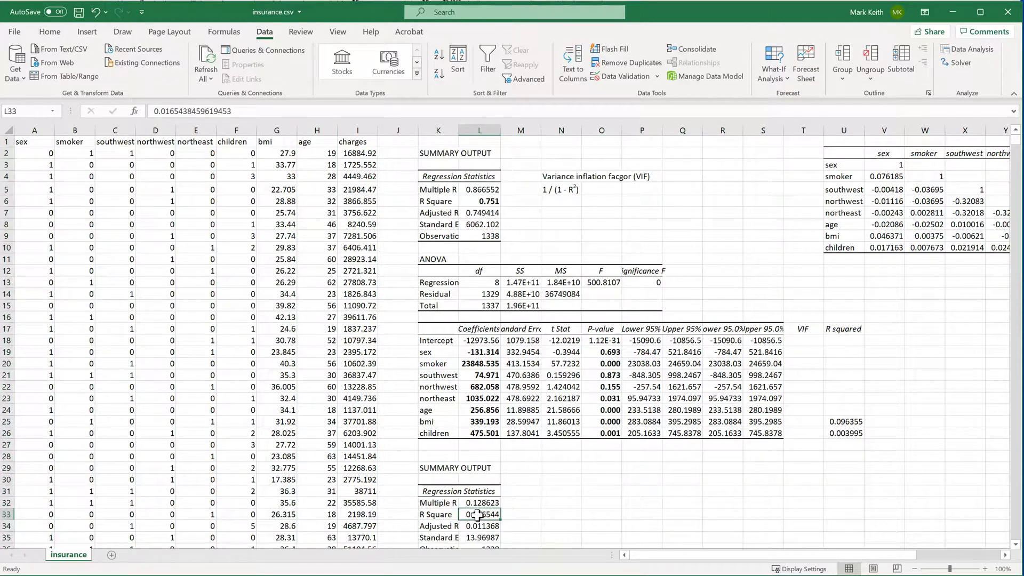
pyautogui.hotkey('ctrl', 'c')
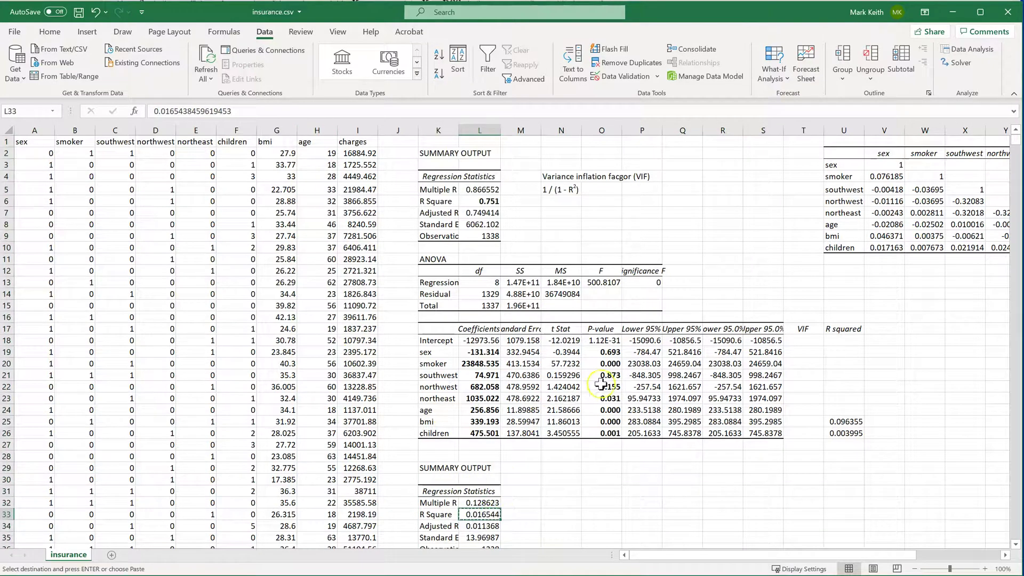
pyautogui.click(839, 408)
pyautogui.hotkey('ctrl', 'v')
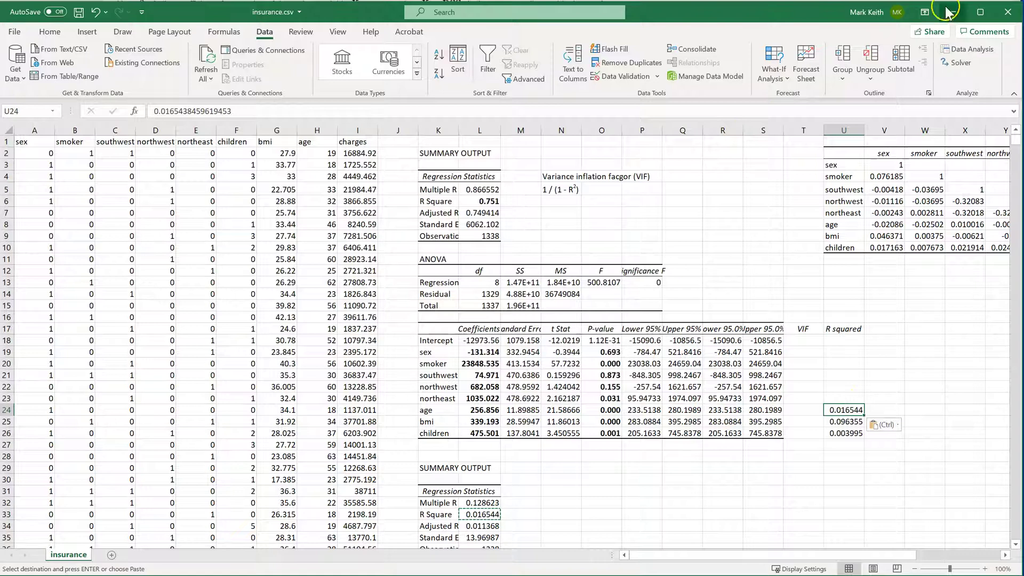
pyautogui.click(964, 54)
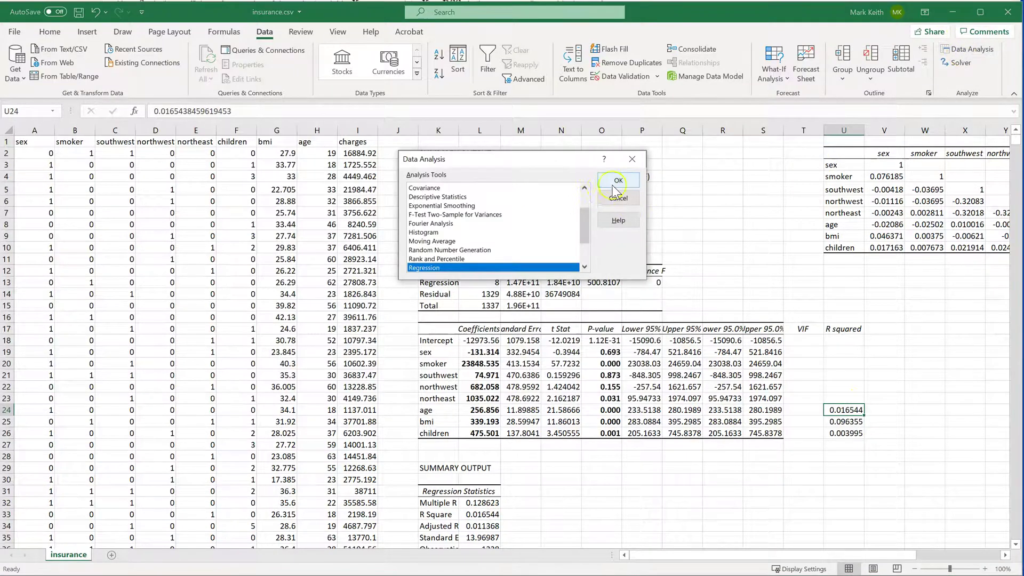
# - Cancel the open dialogs and move the northeast column to just before charges
pyautogui.click(616, 180)
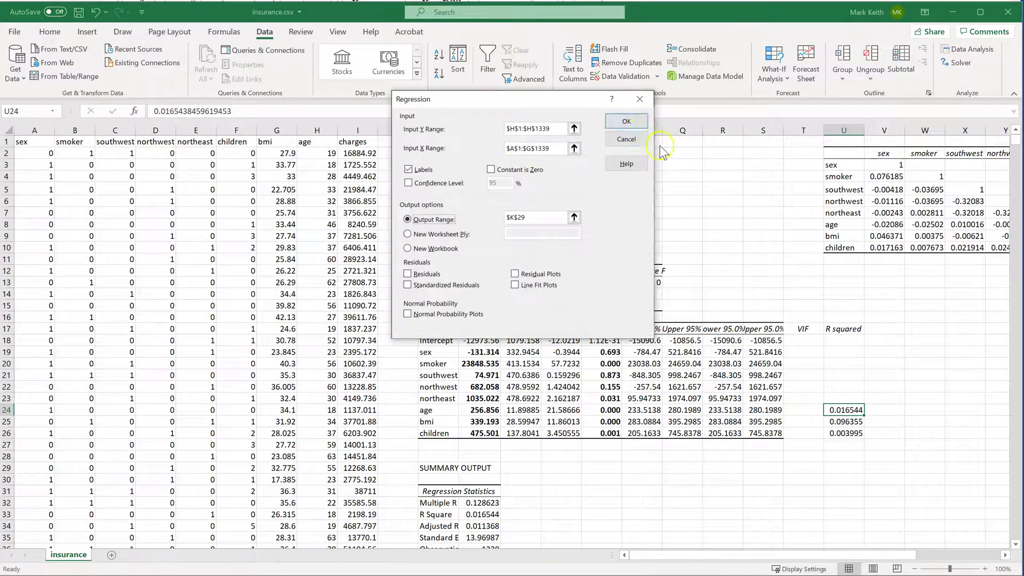
pyautogui.click(625, 139)
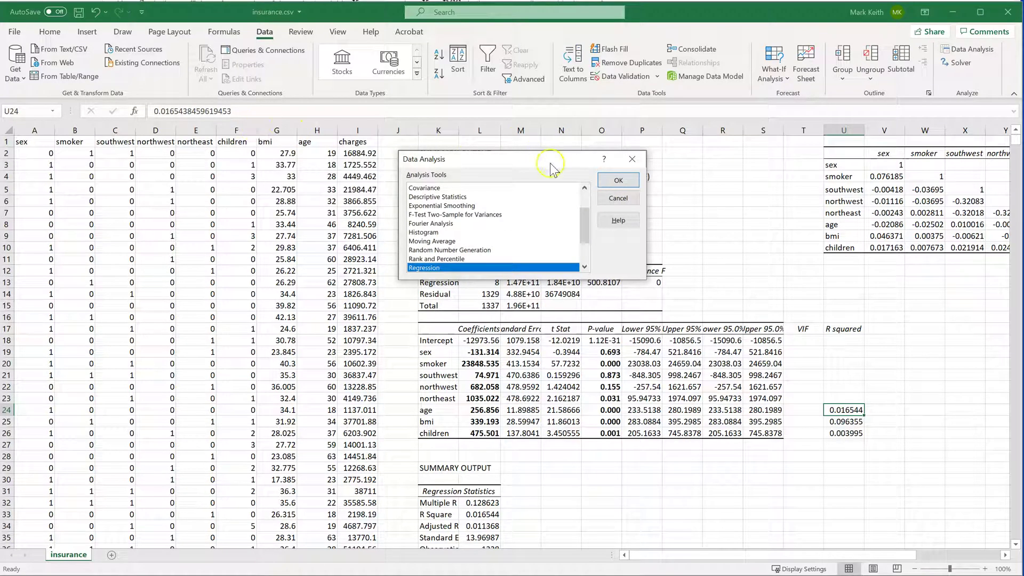
pyautogui.click(618, 198)
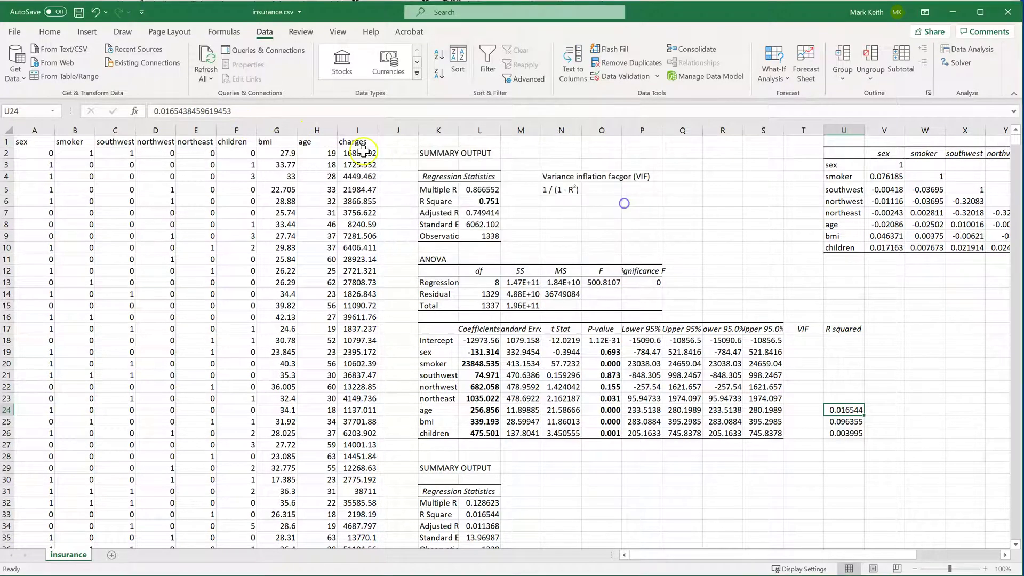
pyautogui.click(205, 130)
pyautogui.hotkey('ctrl', 'x')
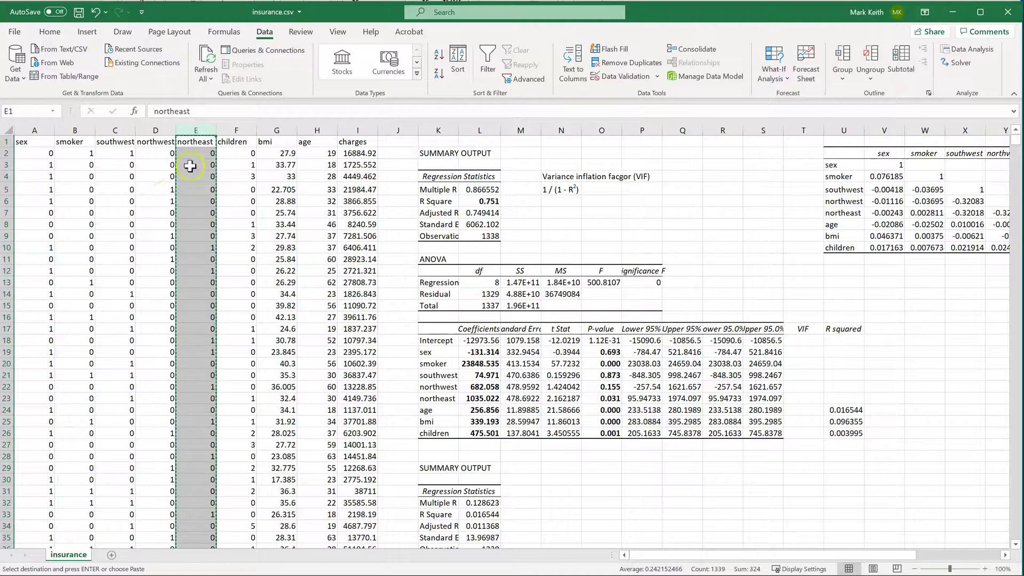
pyautogui.rightClick(349, 128)
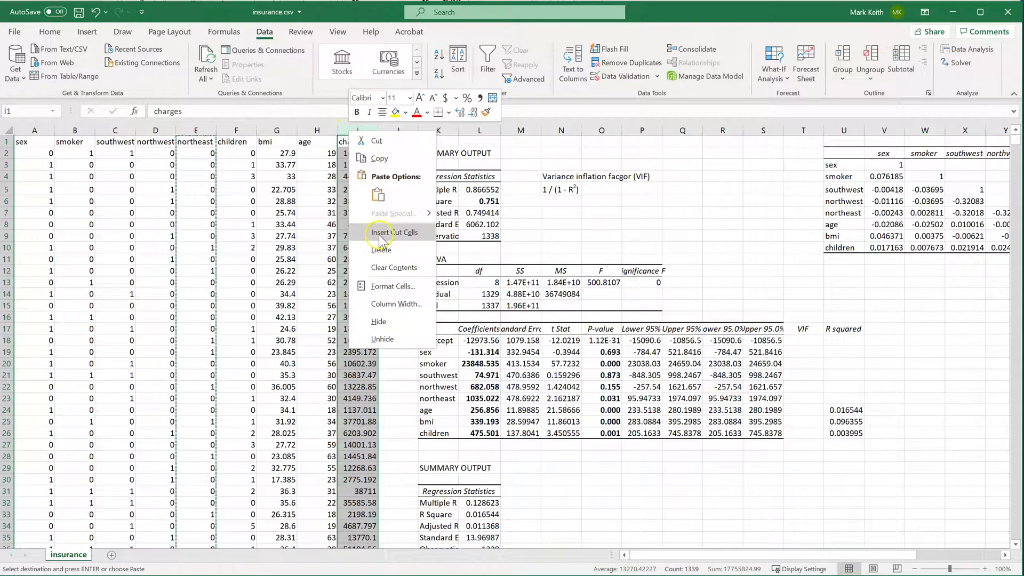
pyautogui.click(376, 232)
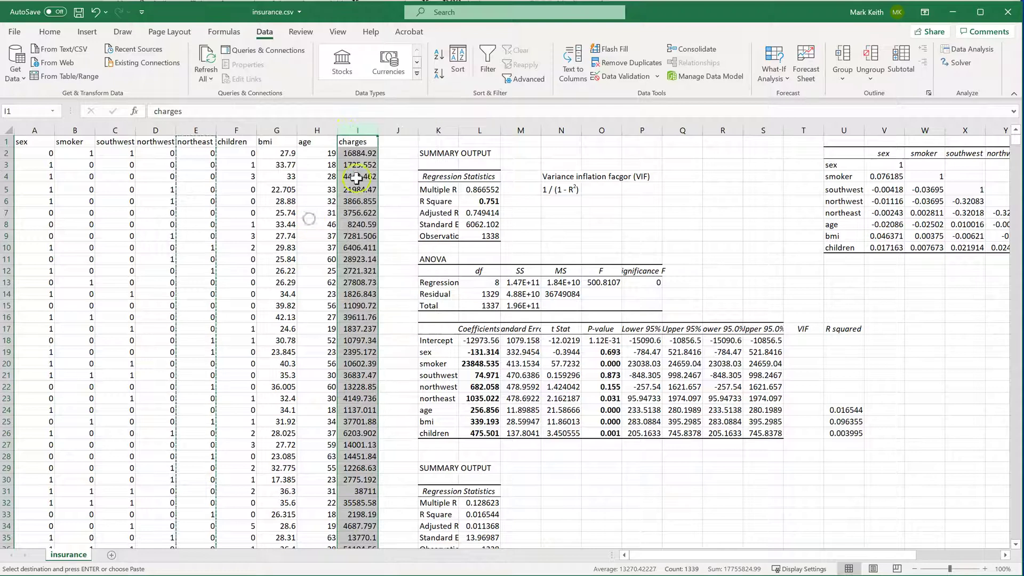
pyautogui.rightClick(355, 130)
pyautogui.click(378, 224)
pyautogui.click(311, 164)
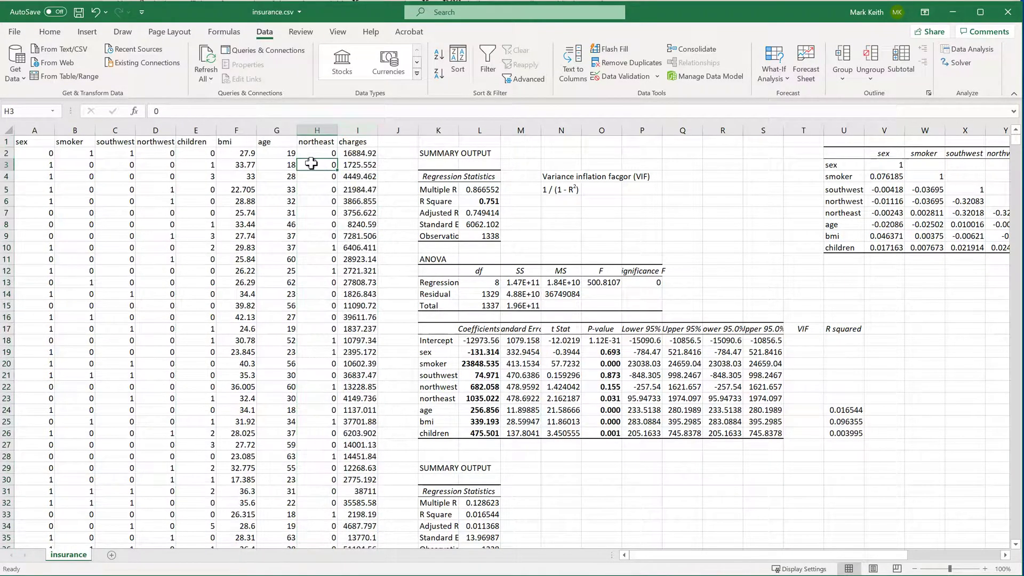
# - Rerun the regression with northeast as outcome, overwriting the old output, yielding R Square 0.346859
pyautogui.click(969, 55)
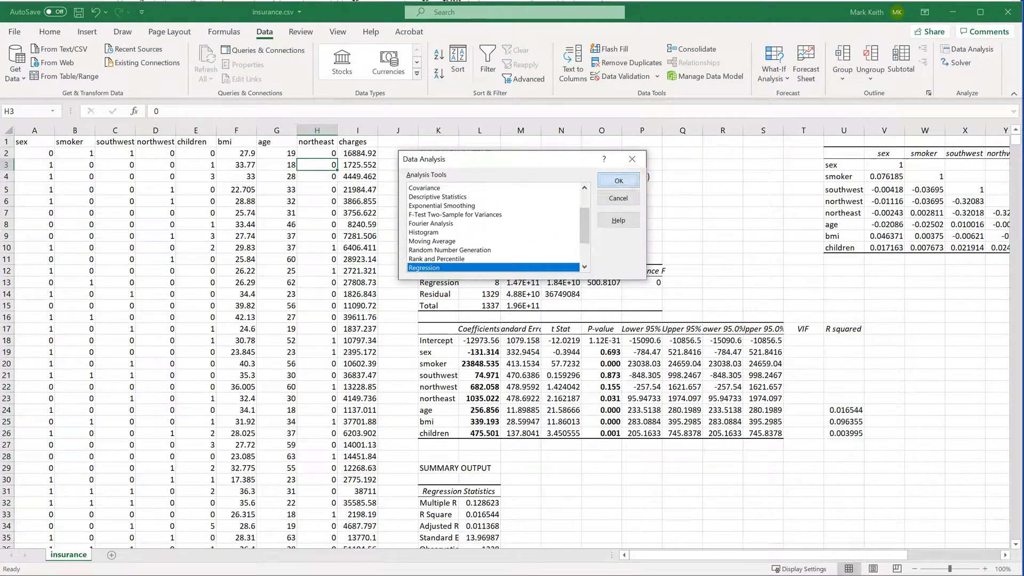
pyautogui.click(618, 180)
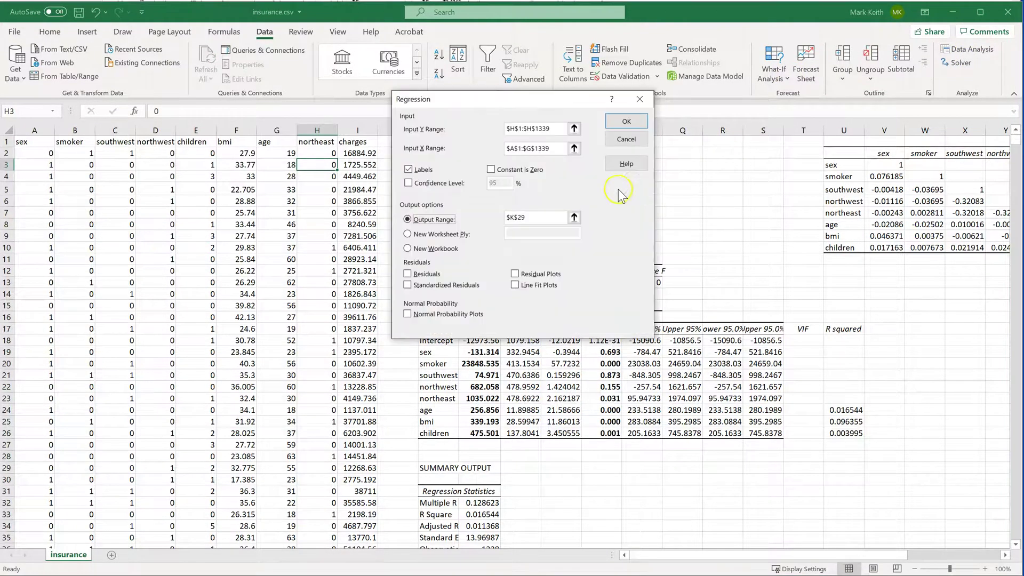
pyautogui.click(626, 122)
pyautogui.click(314, 309)
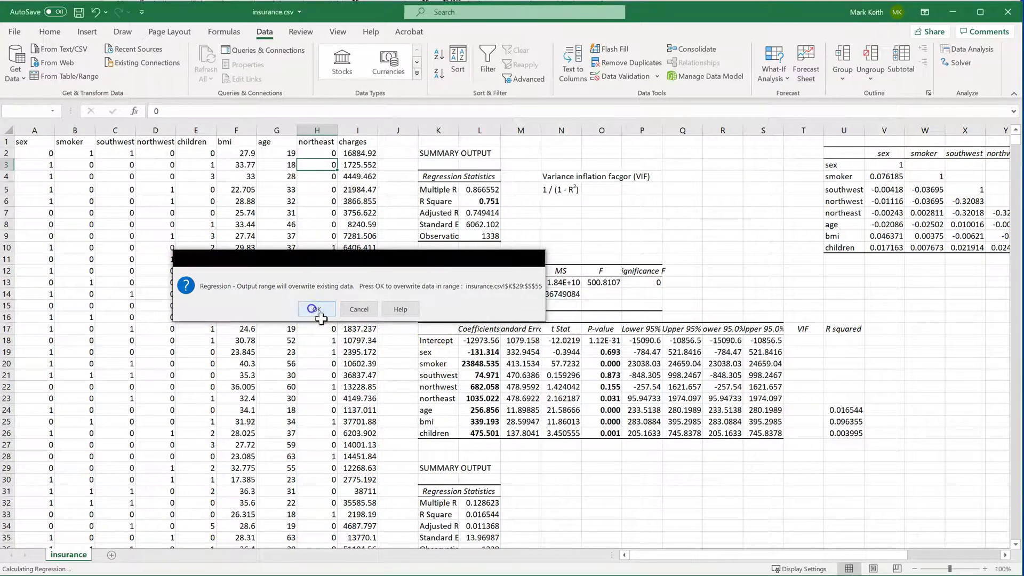
pyautogui.click(482, 515)
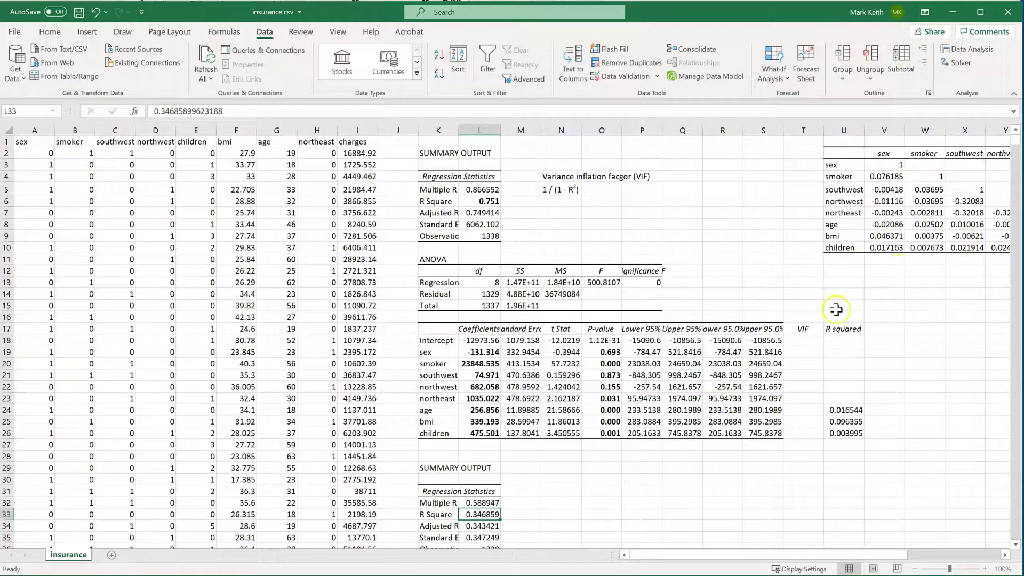
# - Inspect the bmi–northeast and bmi–northwest values in the correlation matrix
pyautogui.click(929, 224)
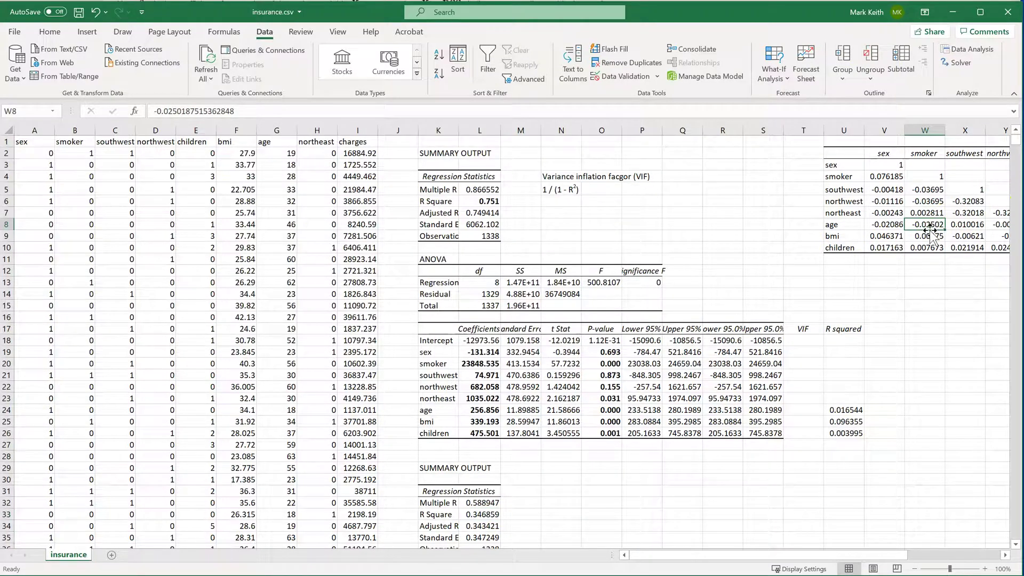
pyautogui.press('Right')
pyautogui.press('Right')
pyautogui.click(931, 235)
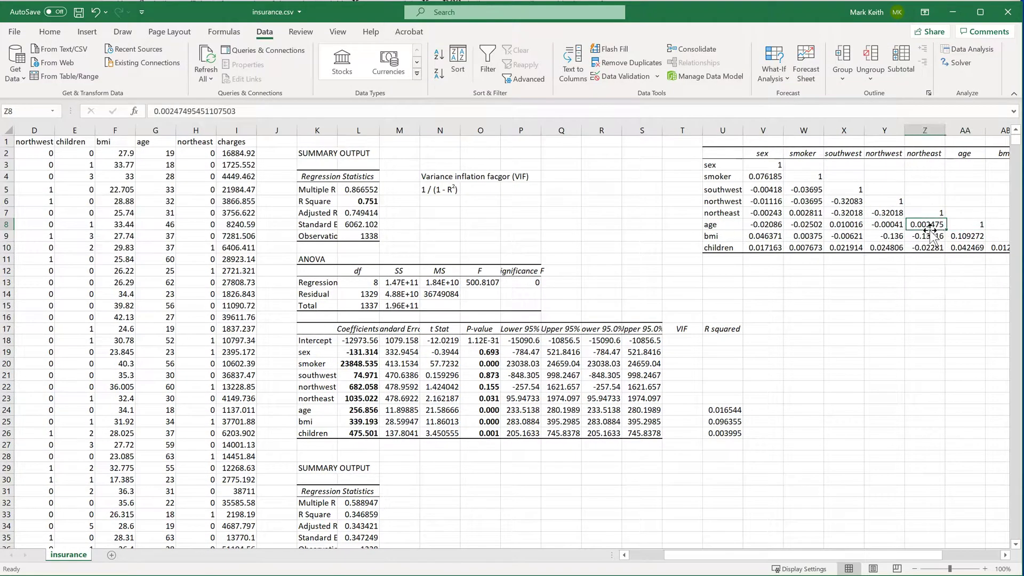
pyautogui.hotkey('shift', 'Left')
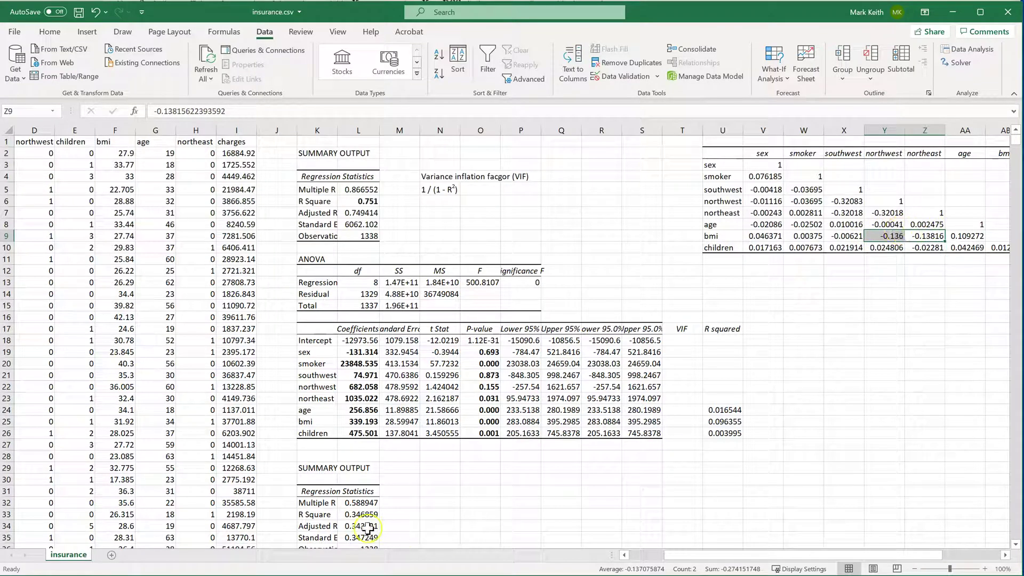
# - Copy northeast's R Square 0.346859 from L33 into U23
pyautogui.click(354, 514)
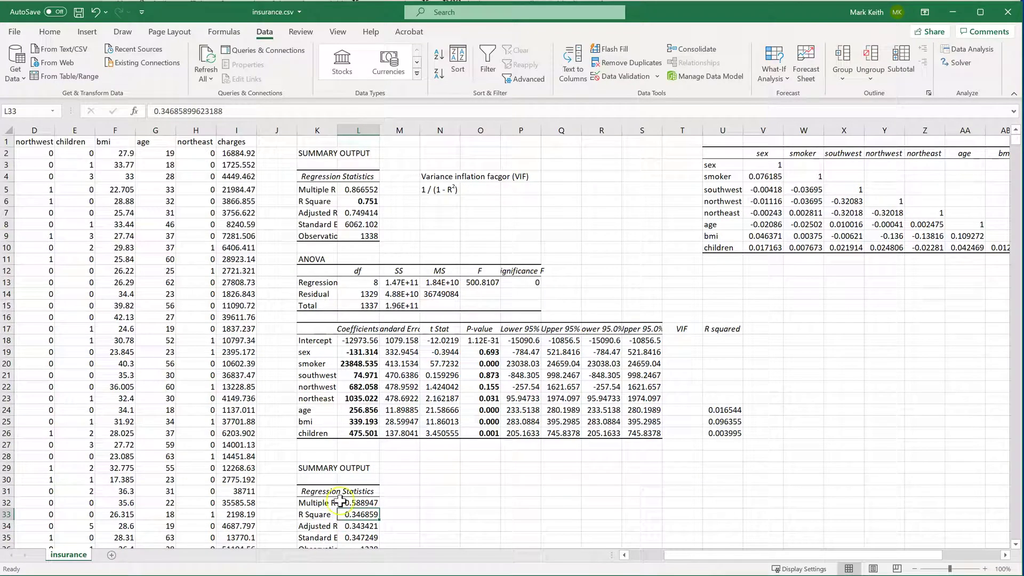
pyautogui.hotkey('ctrl', 'c')
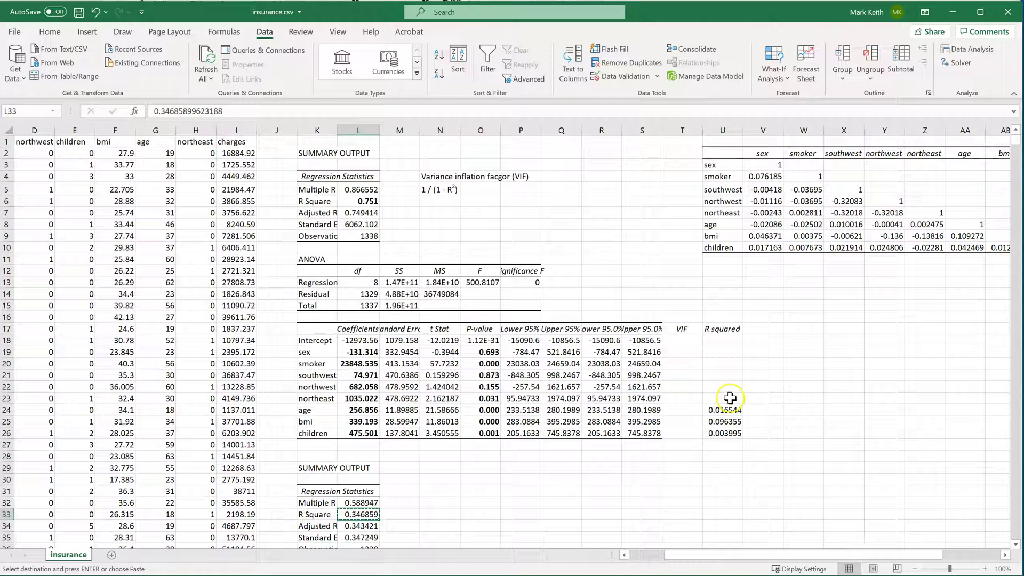
pyautogui.click(730, 398)
pyautogui.hotkey('ctrl', 'v')
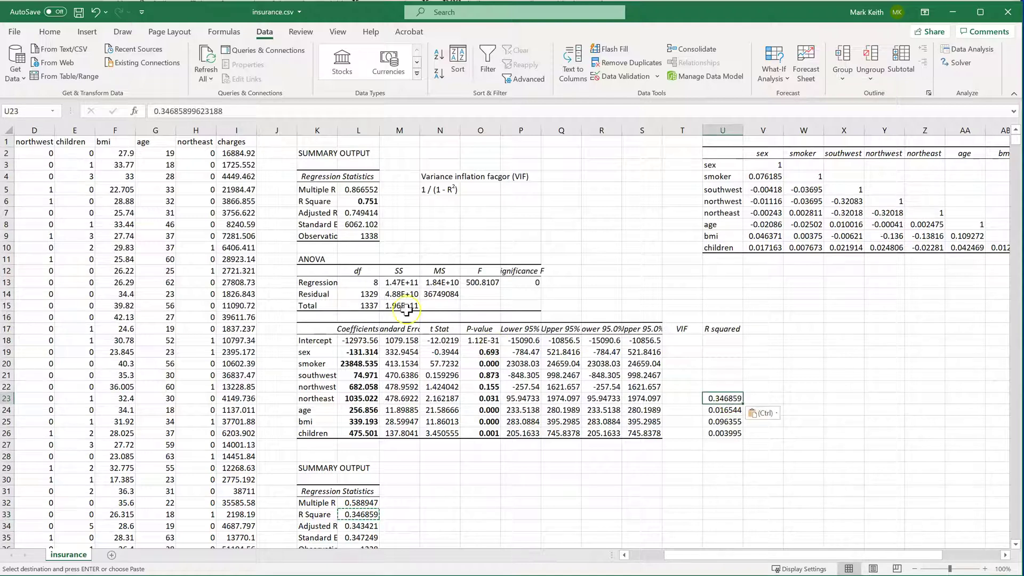
# - Move the northwest column to just before charges
pyautogui.click(37, 130)
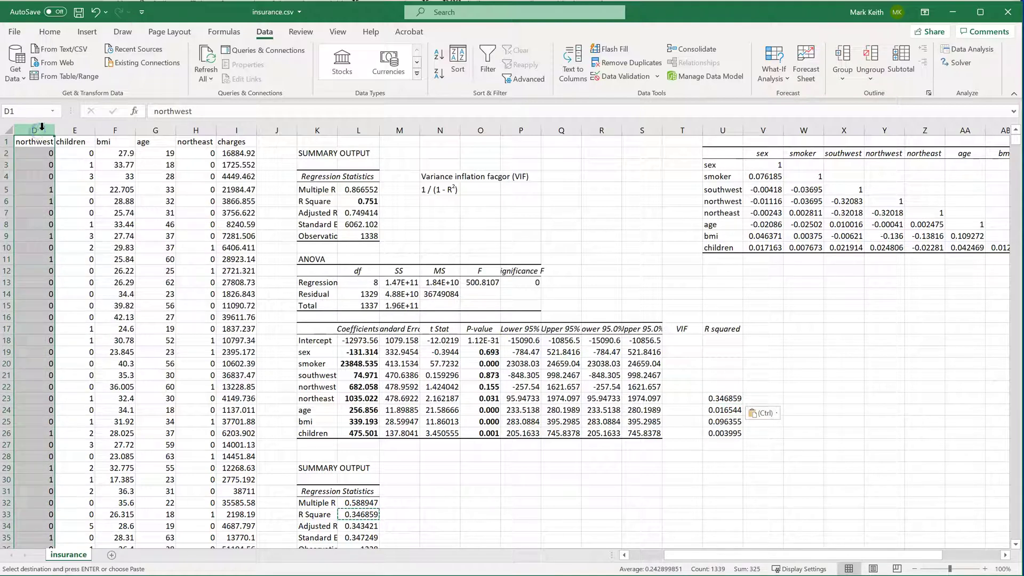
pyautogui.hotkey('ctrl', 'x')
pyautogui.click(237, 130)
pyautogui.rightClick(240, 132)
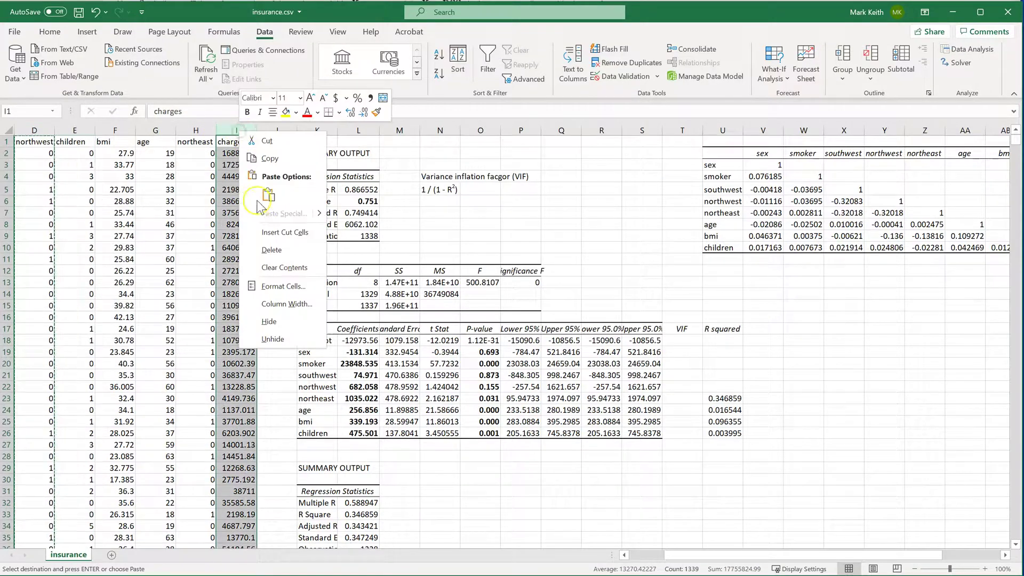
pyautogui.click(274, 232)
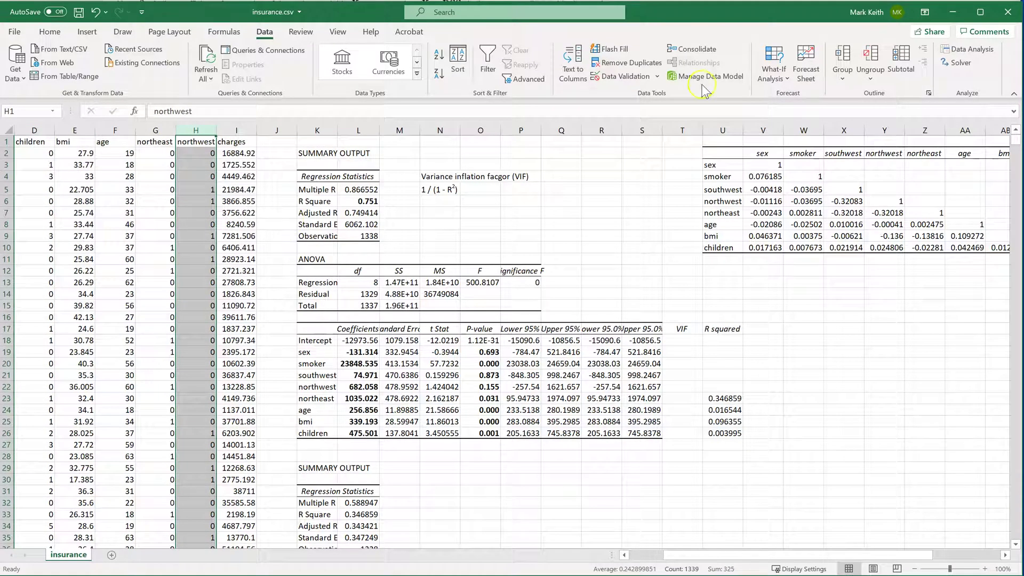
# - Regress northwest on the other features and paste its R Square 0.348952 into U22
pyautogui.click(953, 49)
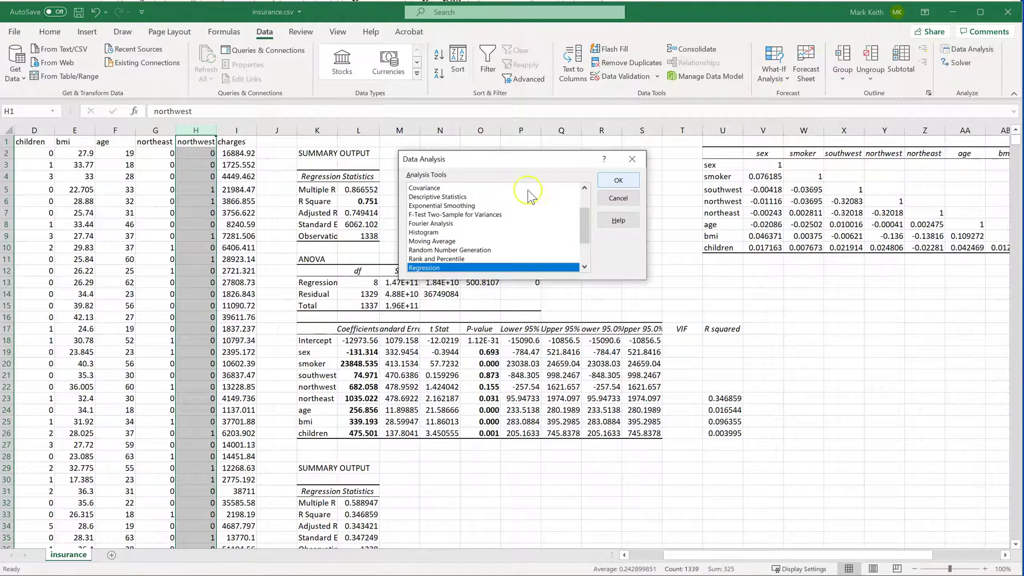
pyautogui.click(618, 180)
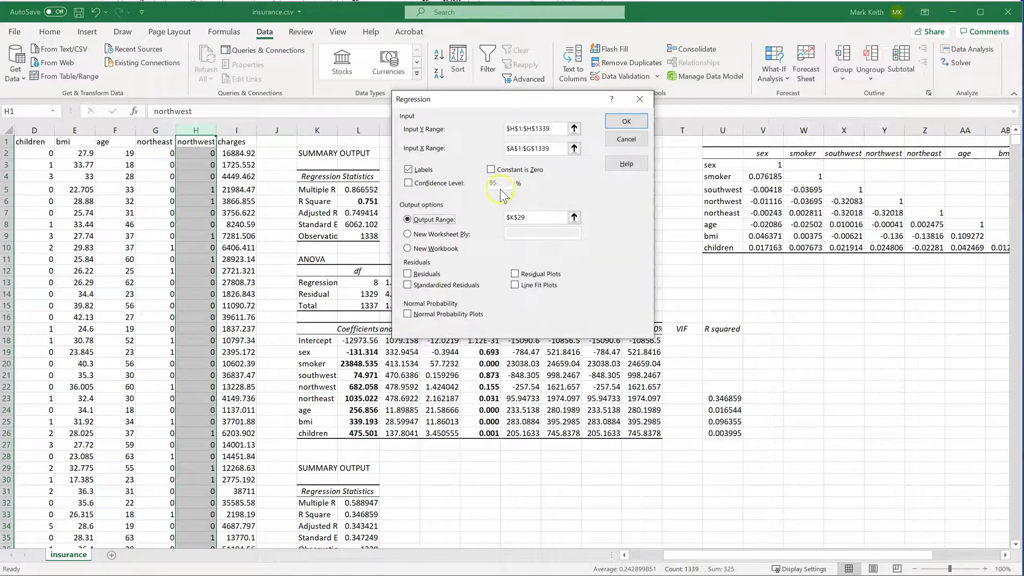
pyautogui.click(635, 119)
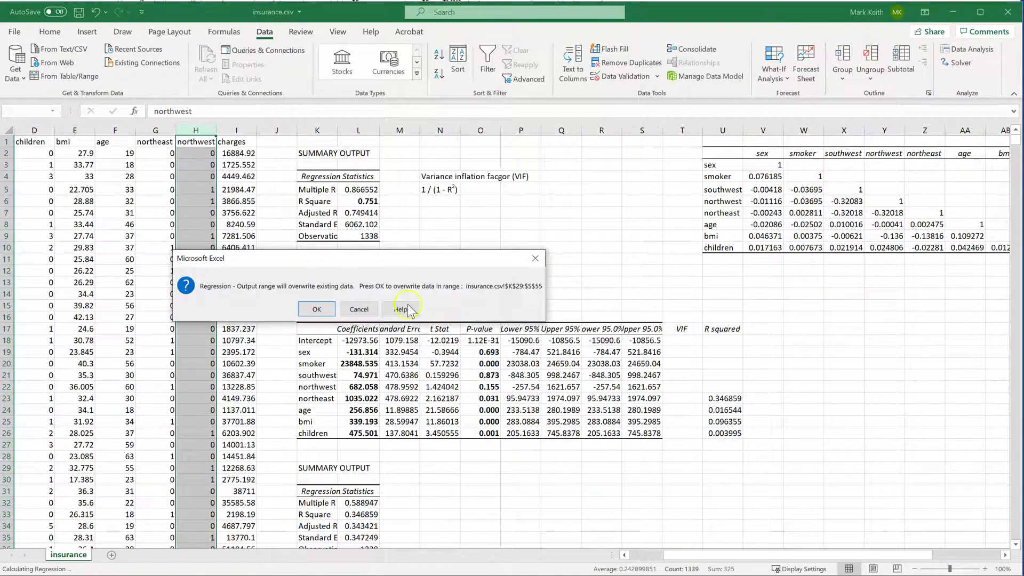
pyautogui.click(316, 309)
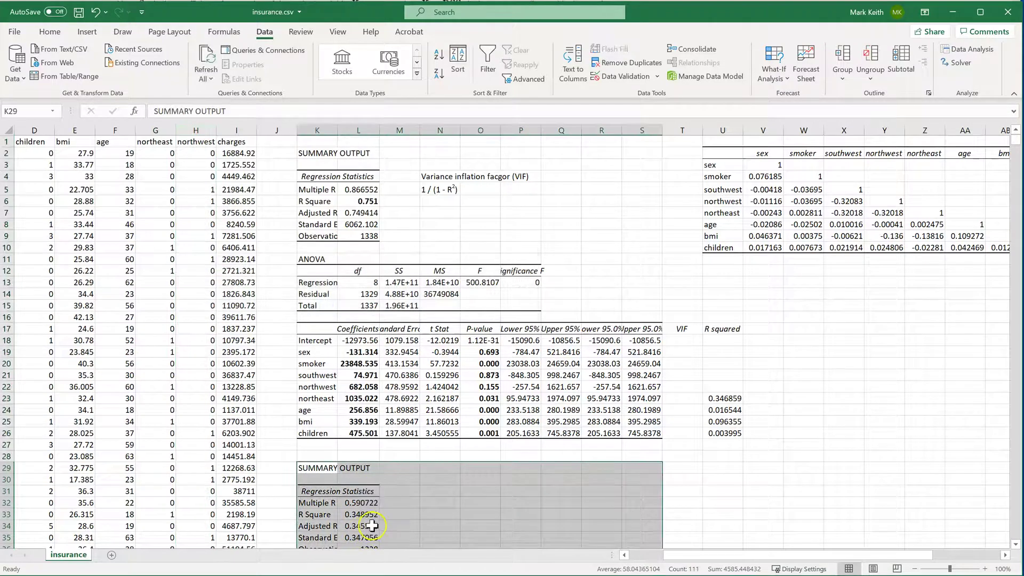
pyautogui.click(362, 514)
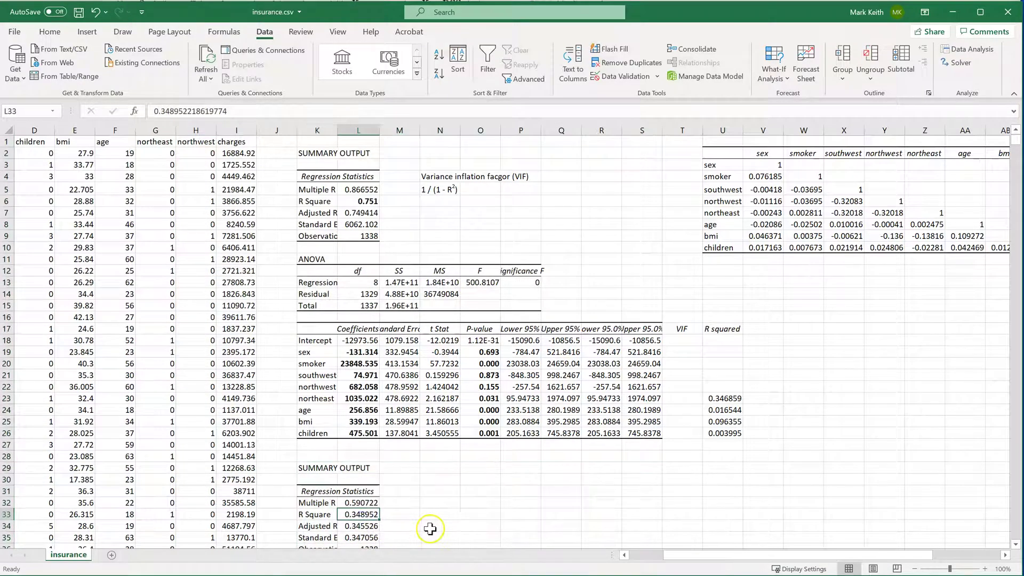
pyautogui.hotkey('ctrl', 'c')
pyautogui.click(721, 387)
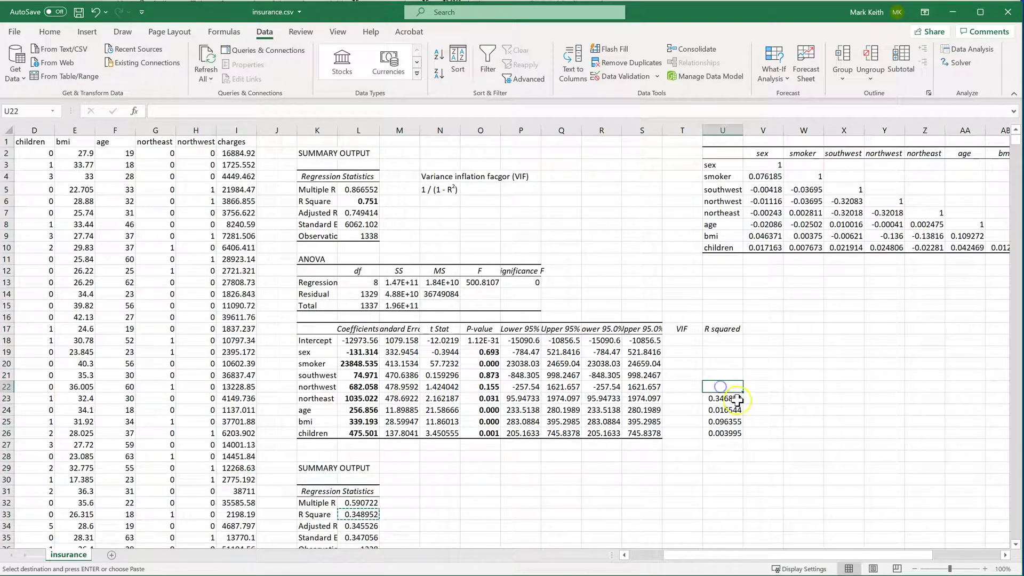
pyautogui.hotkey('ctrl', 'v')
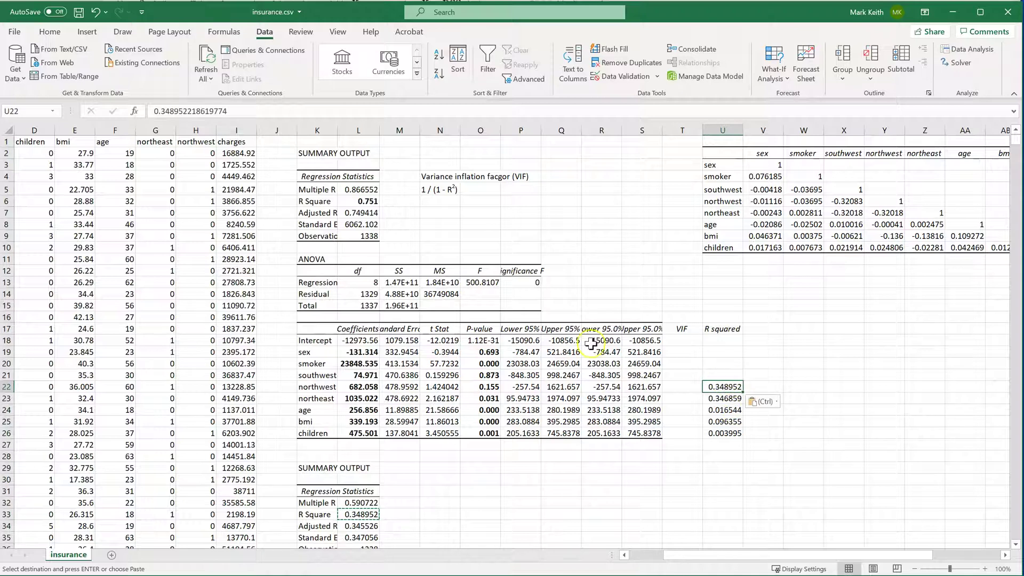
pyautogui.click(79, 165)
# - Move the southwest column in front of charges
pyautogui.hotkey('ctrl', 'Left')
pyautogui.press('Up')
pyautogui.press('Up')
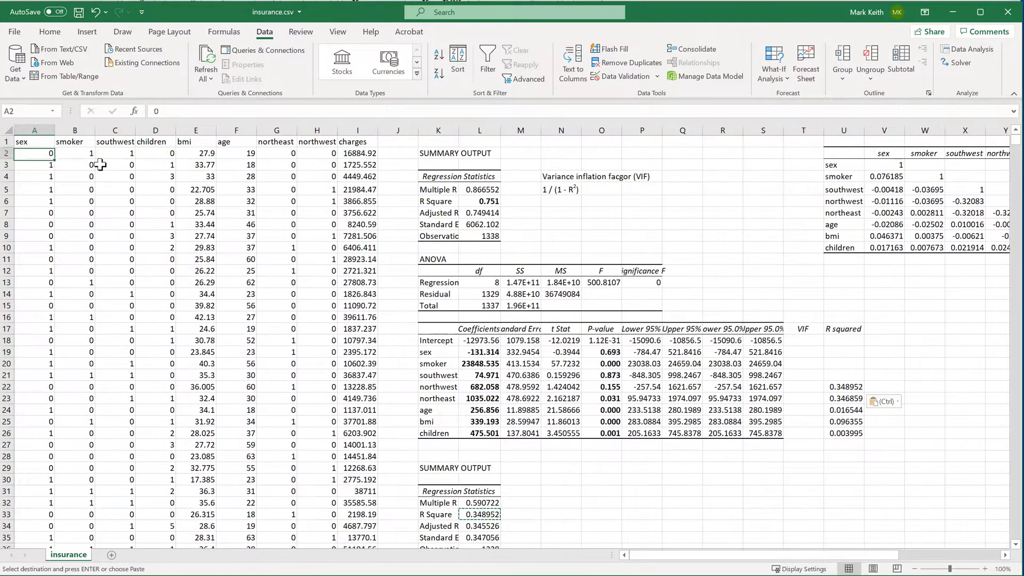
pyautogui.press('Right')
pyautogui.press('Right')
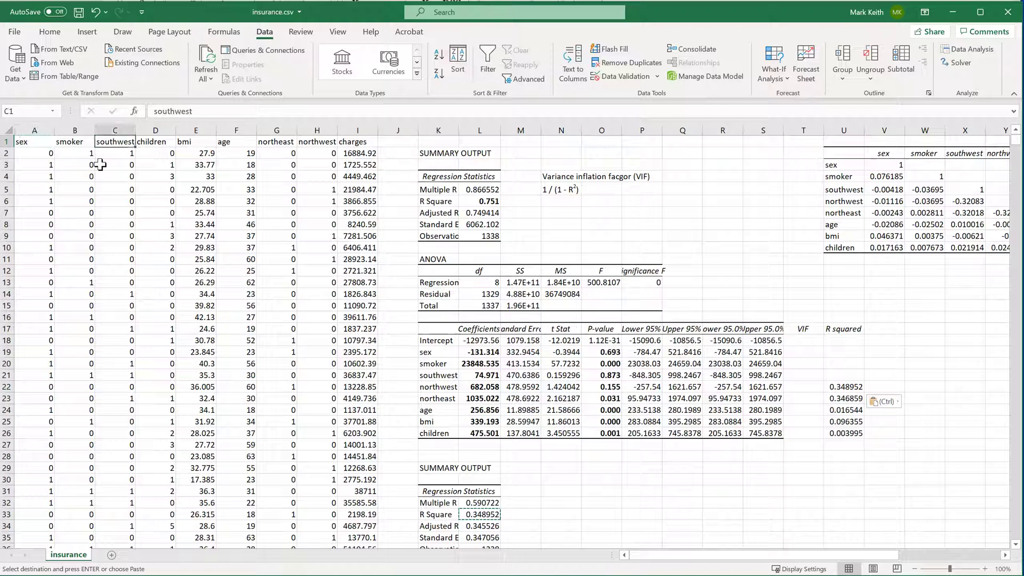
pyautogui.click(117, 123)
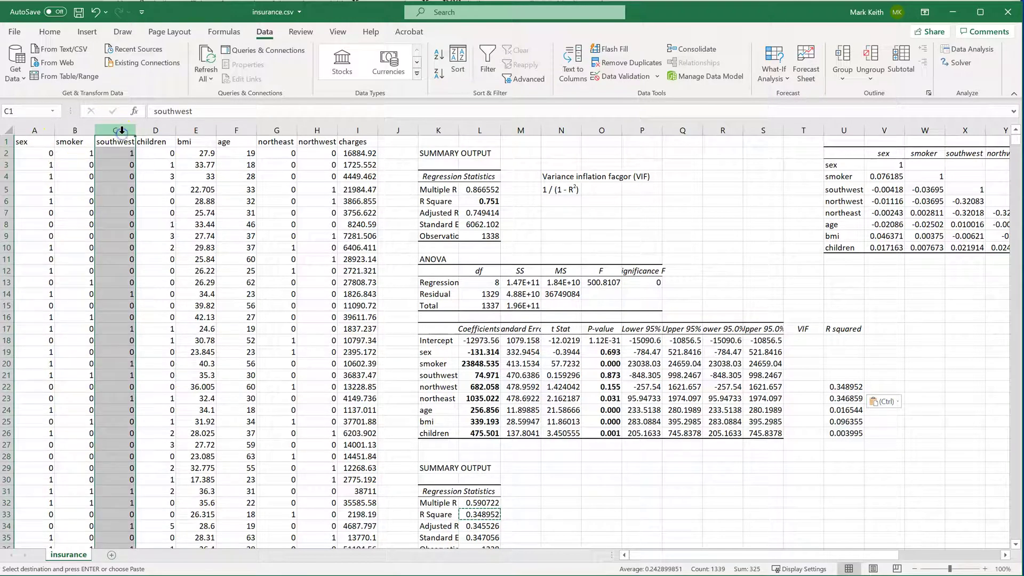
pyautogui.hotkey('ctrl', 'c')
pyautogui.click(354, 128)
pyautogui.rightClick(353, 126)
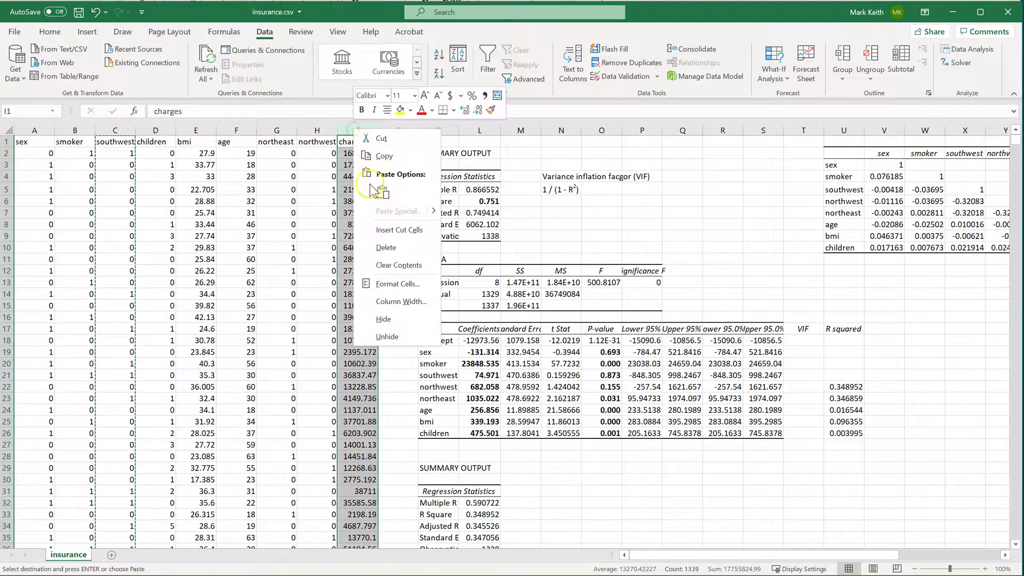
pyautogui.click(387, 229)
# - Regress southwest on the other features and paste its R Square 0.325729 into U21
pyautogui.click(976, 50)
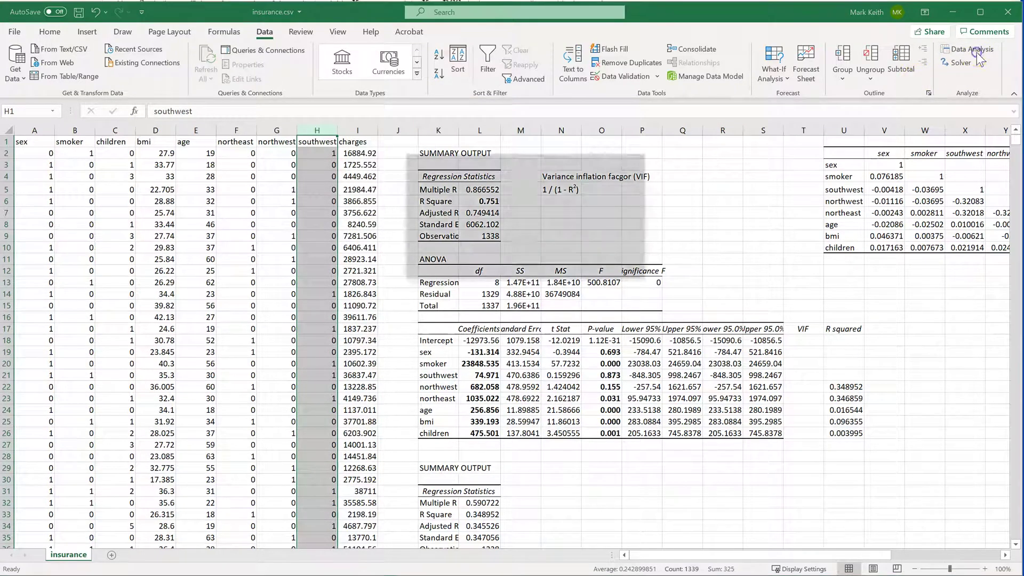
pyautogui.click(622, 184)
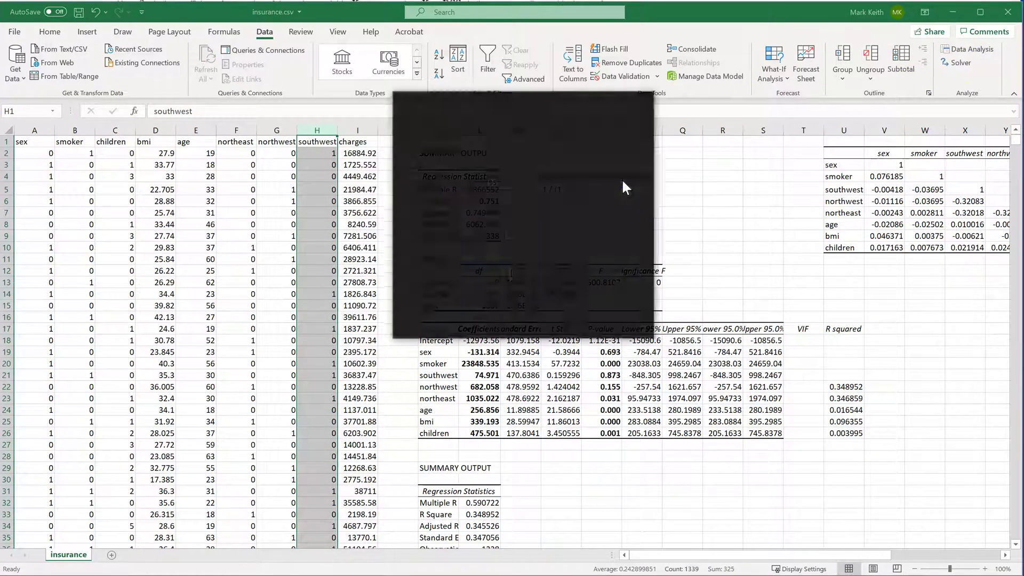
pyautogui.click(629, 124)
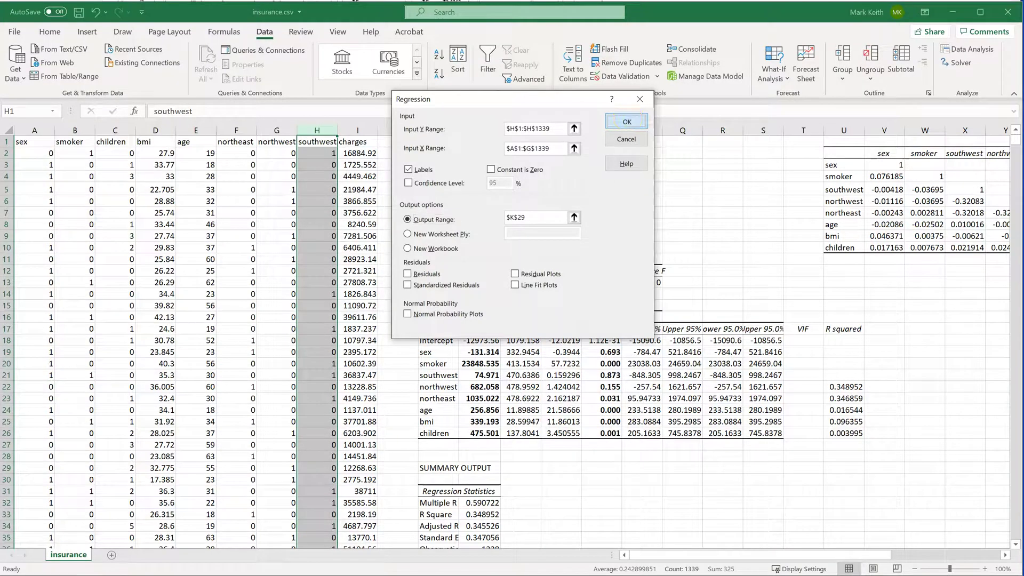
pyautogui.click(315, 309)
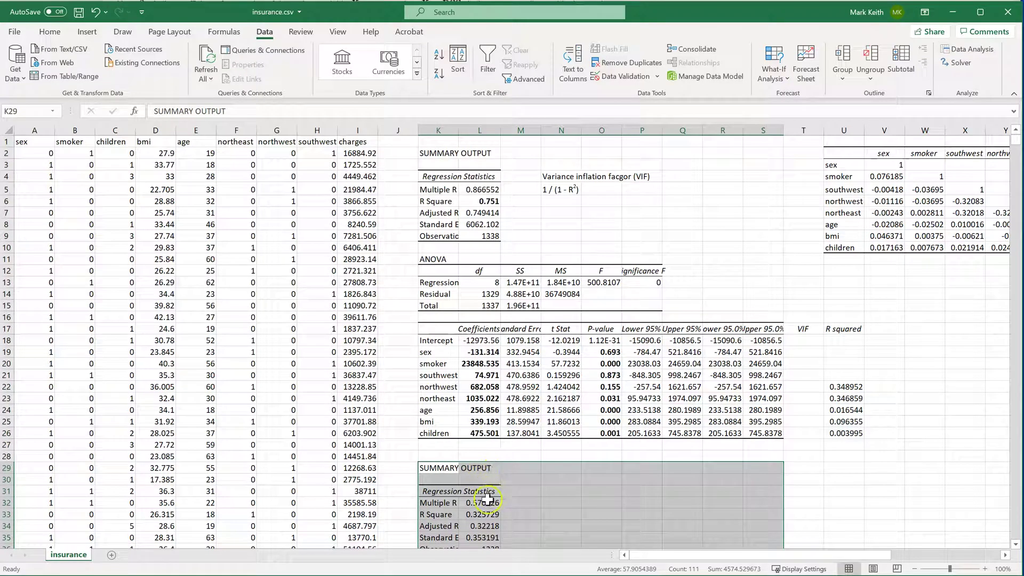
pyautogui.click(481, 517)
pyautogui.hotkey('ctrl', 'c')
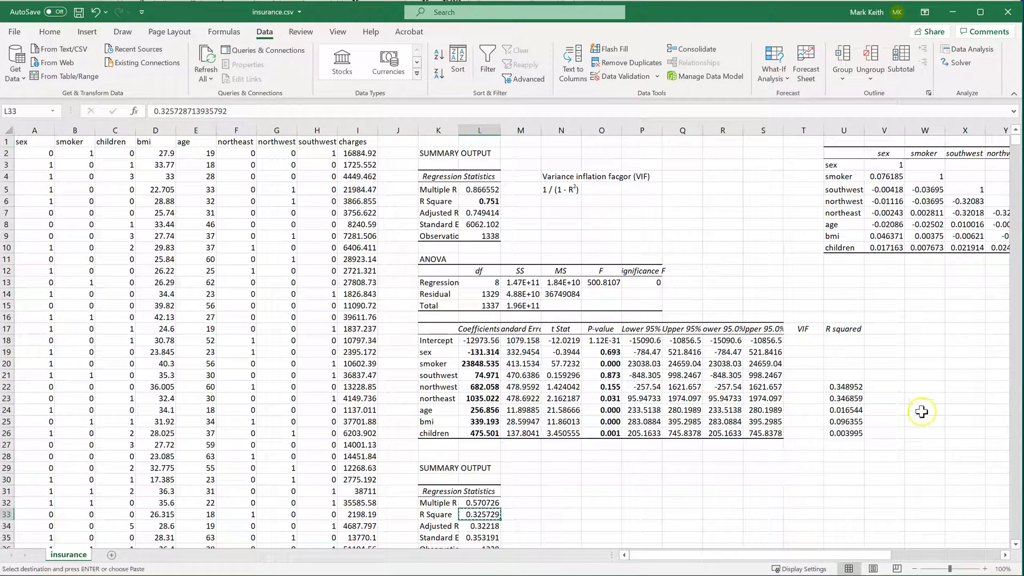
pyautogui.click(845, 375)
pyautogui.hotkey('ctrl', 'v')
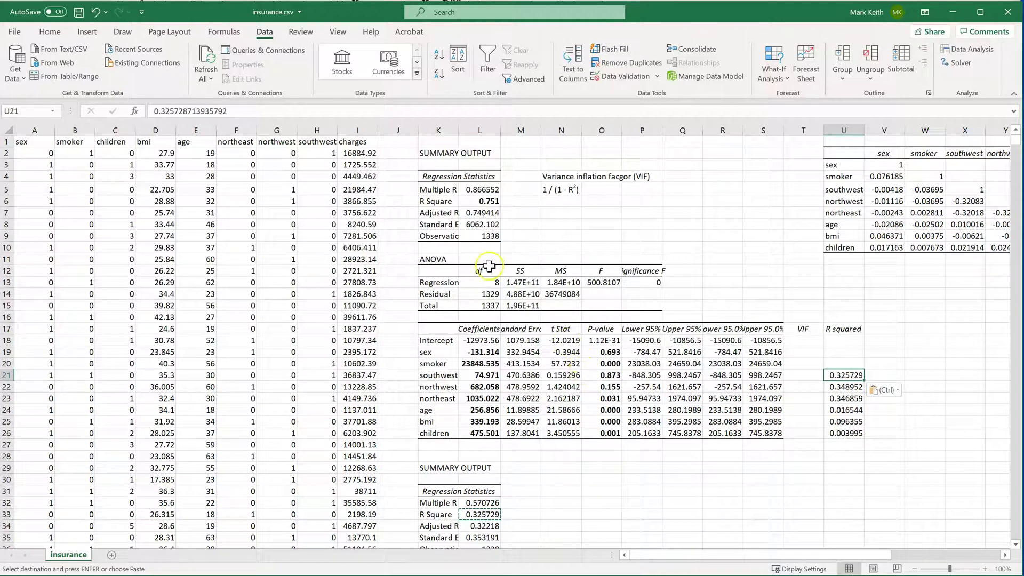
# - Move the smoker column in front of charges
pyautogui.click(65, 129)
pyautogui.hotkey('ctrl', 'c')
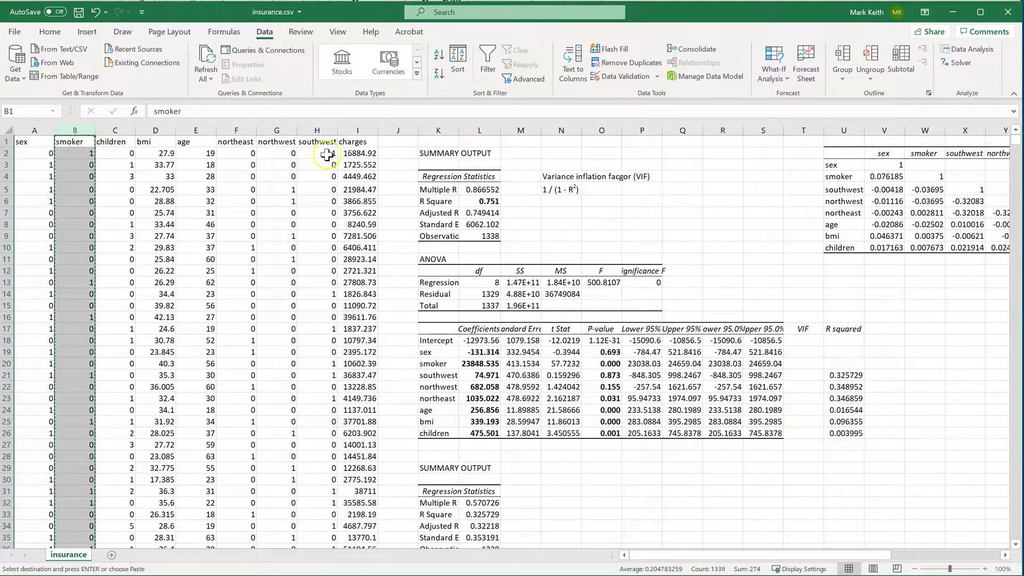
pyautogui.rightClick(348, 130)
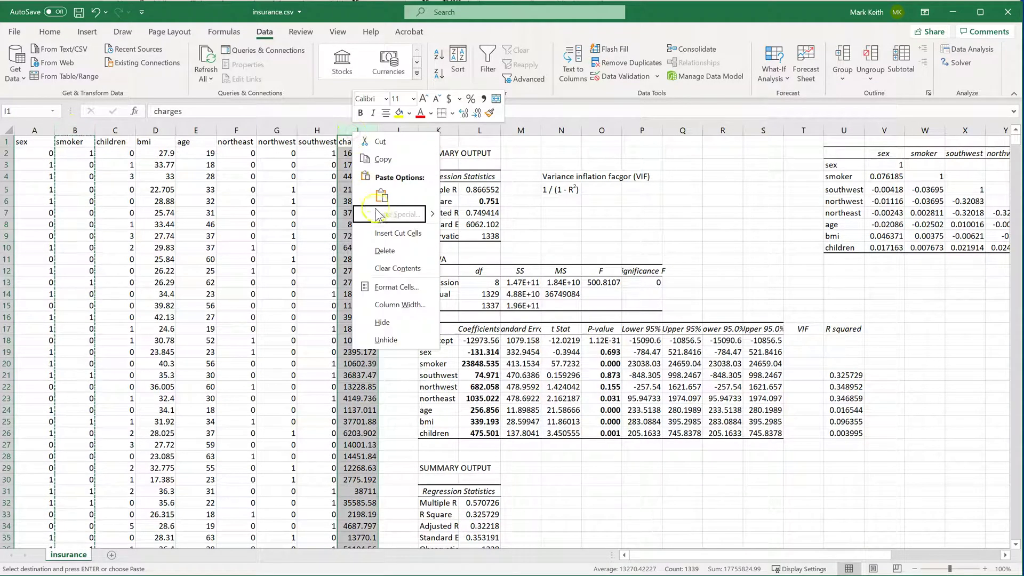
pyautogui.click(378, 233)
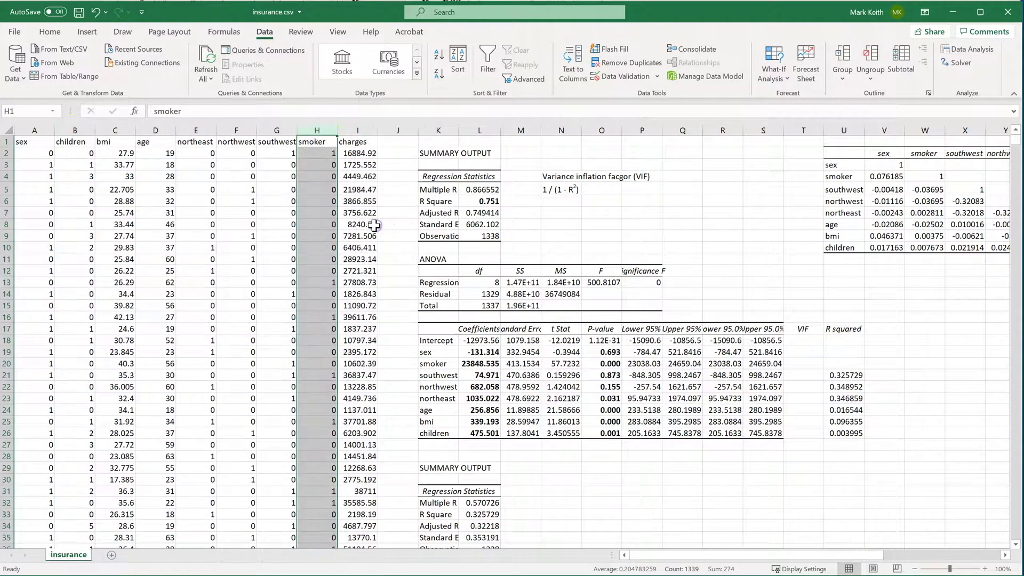
pyautogui.click(290, 165)
# - Regress smoker on the other features and paste its R Square 0.01193 into U20
pyautogui.click(967, 49)
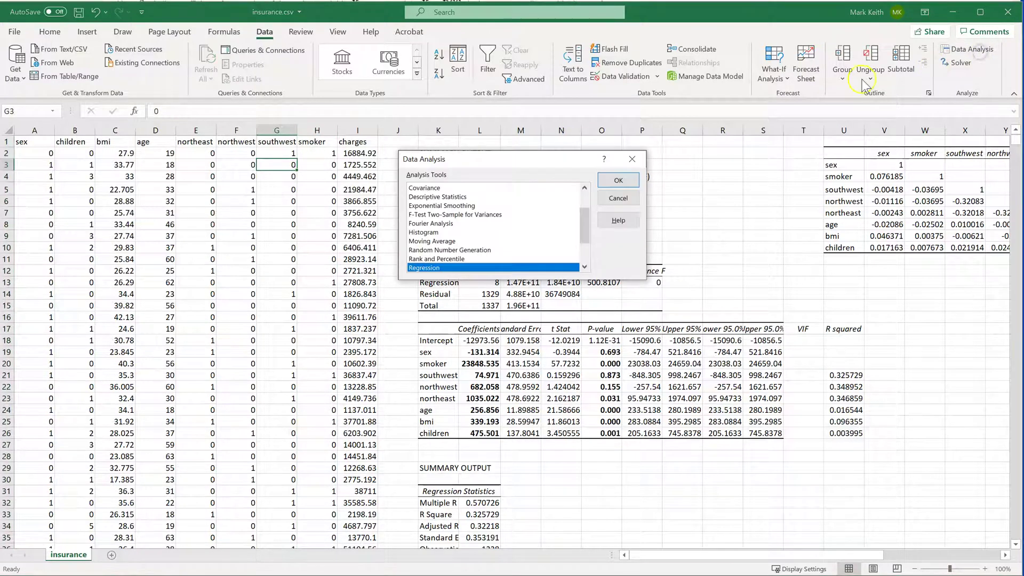
pyautogui.click(618, 181)
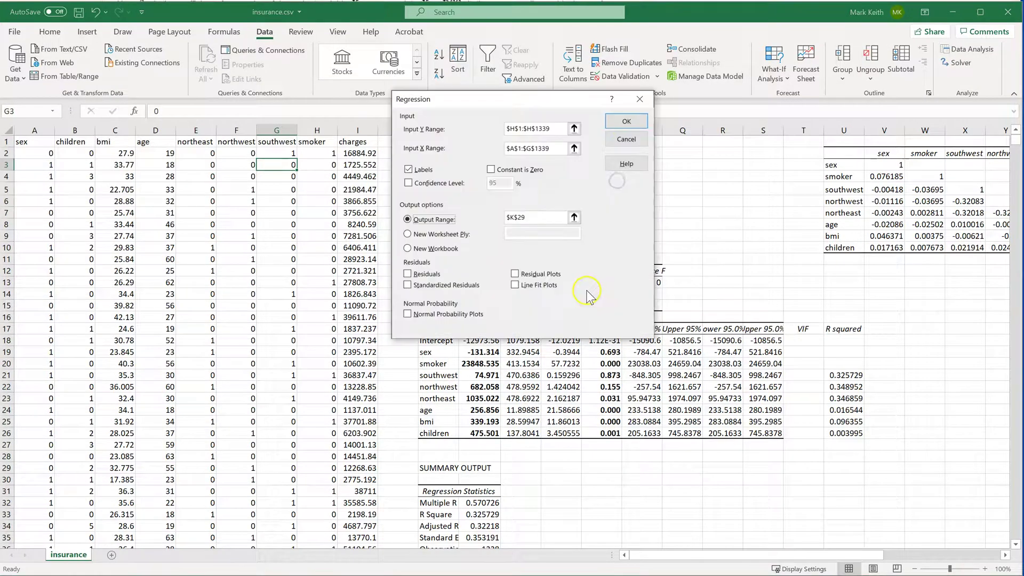
pyautogui.click(621, 123)
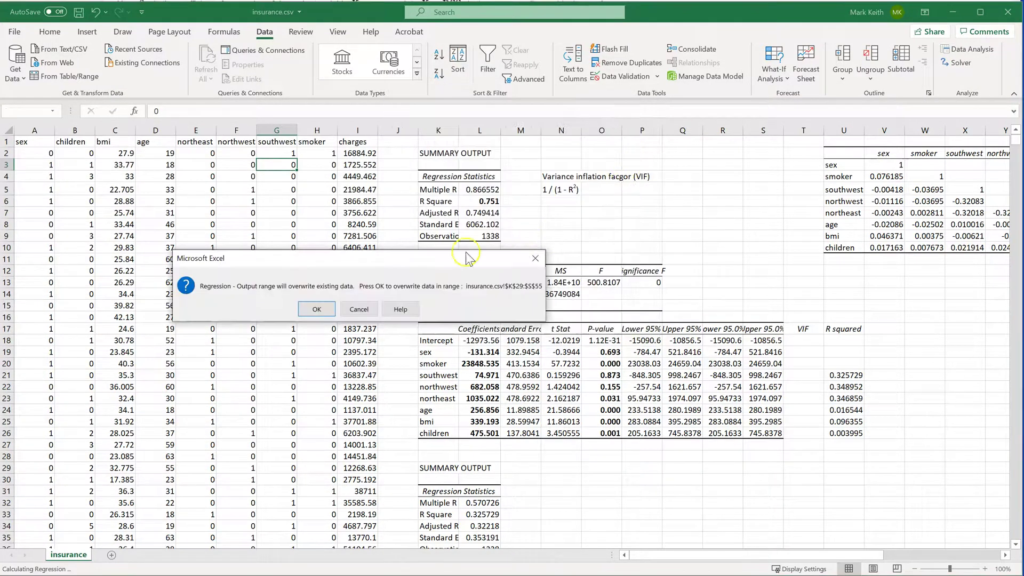
pyautogui.click(320, 308)
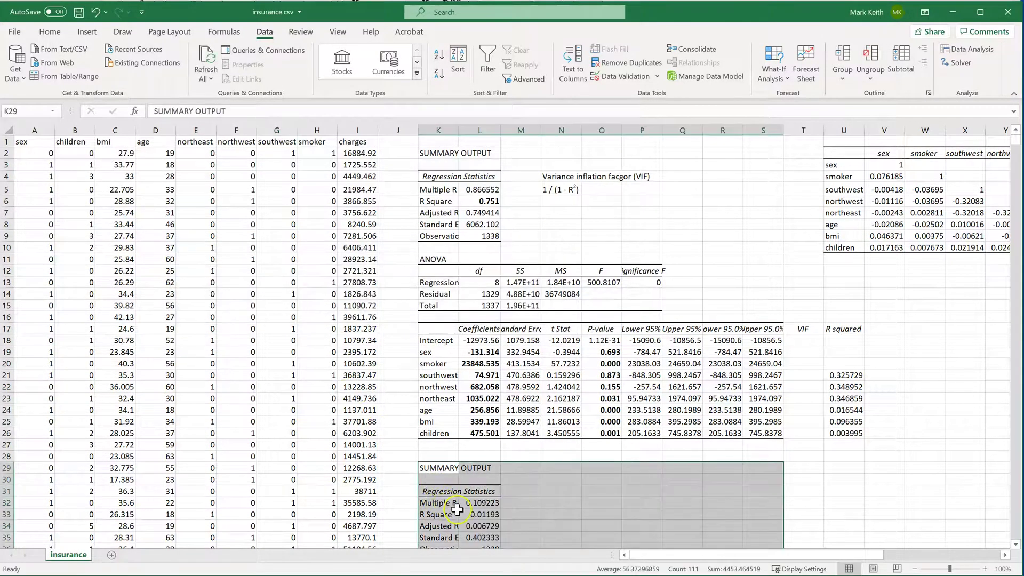
pyautogui.click(489, 516)
pyautogui.hotkey('ctrl', 'c')
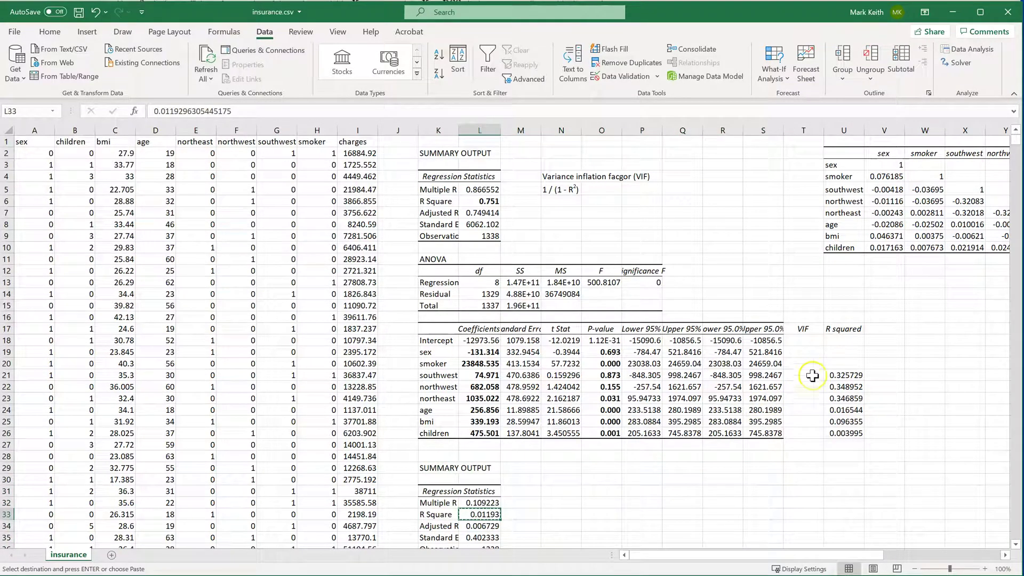
pyautogui.click(831, 365)
pyautogui.hotkey('ctrl', 'v')
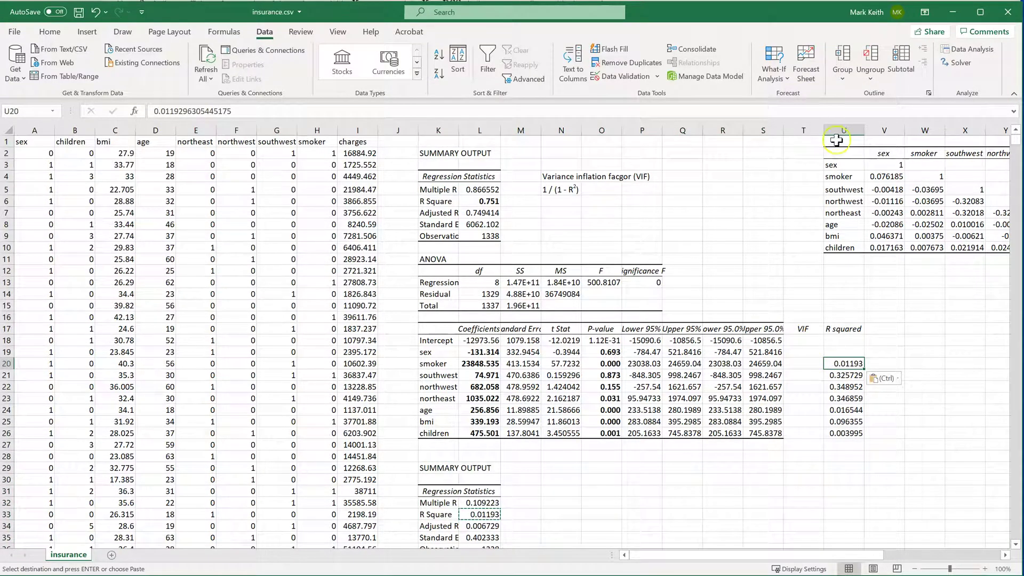
pyautogui.click(970, 51)
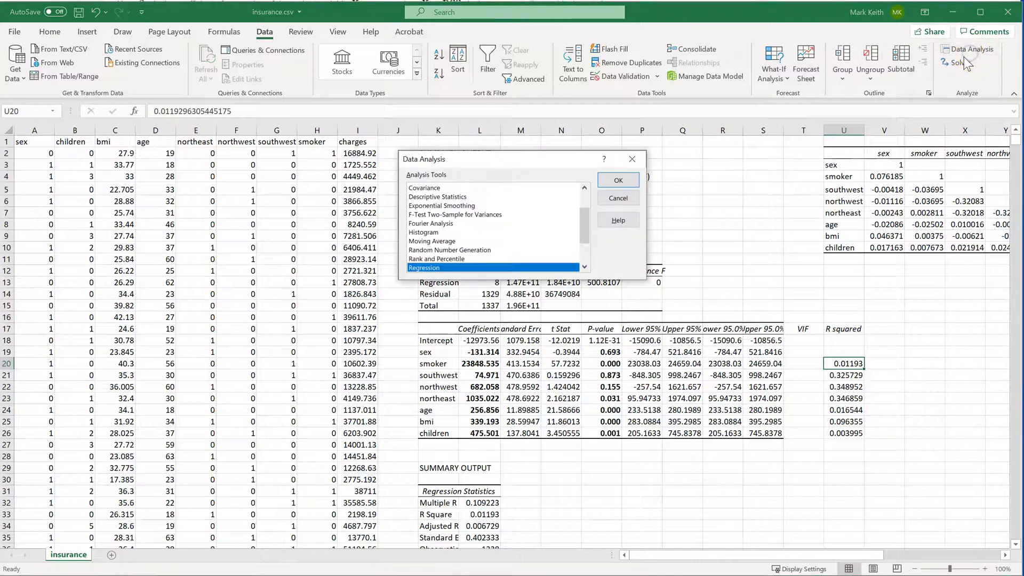
pyautogui.click(612, 208)
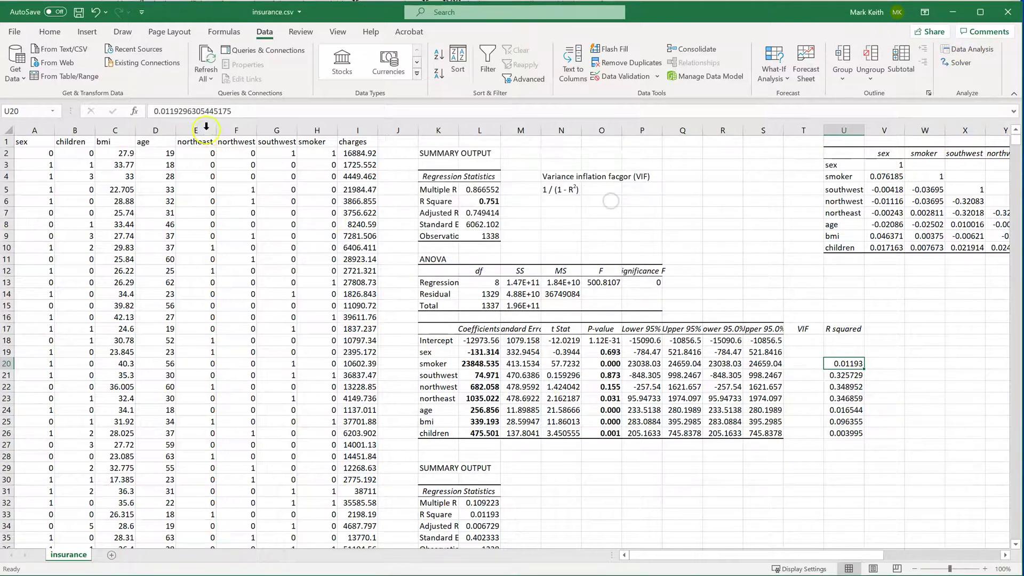
# - Move the sex column in front of charges
pyautogui.click(34, 130)
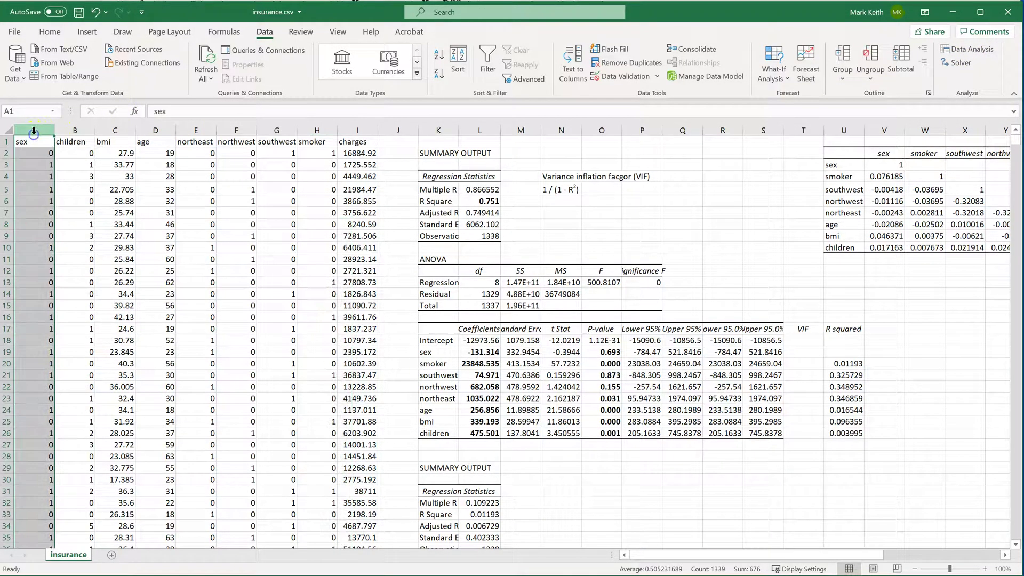
pyautogui.hotkey('ctrl', 'c')
pyautogui.rightClick(359, 130)
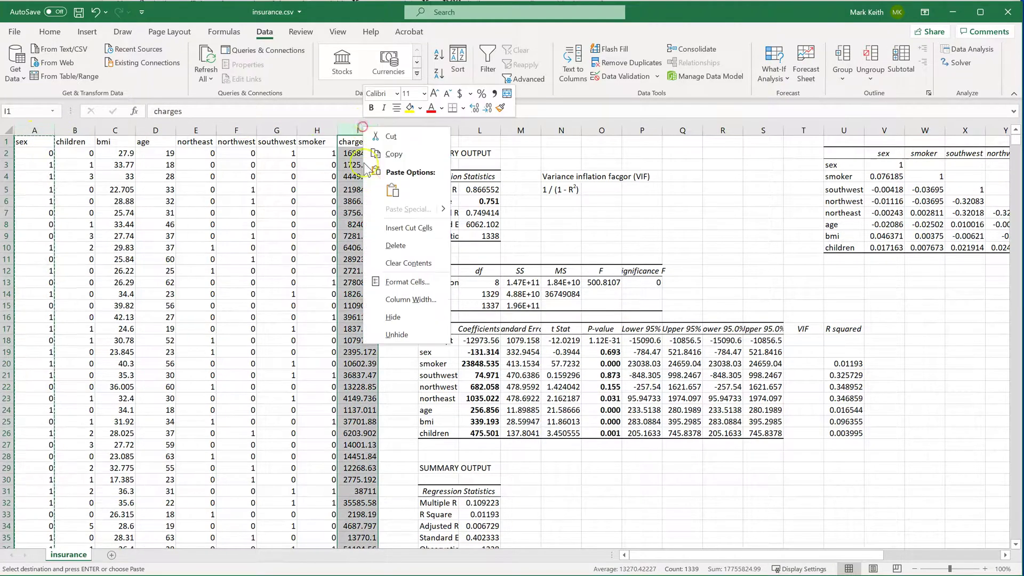
pyautogui.click(386, 228)
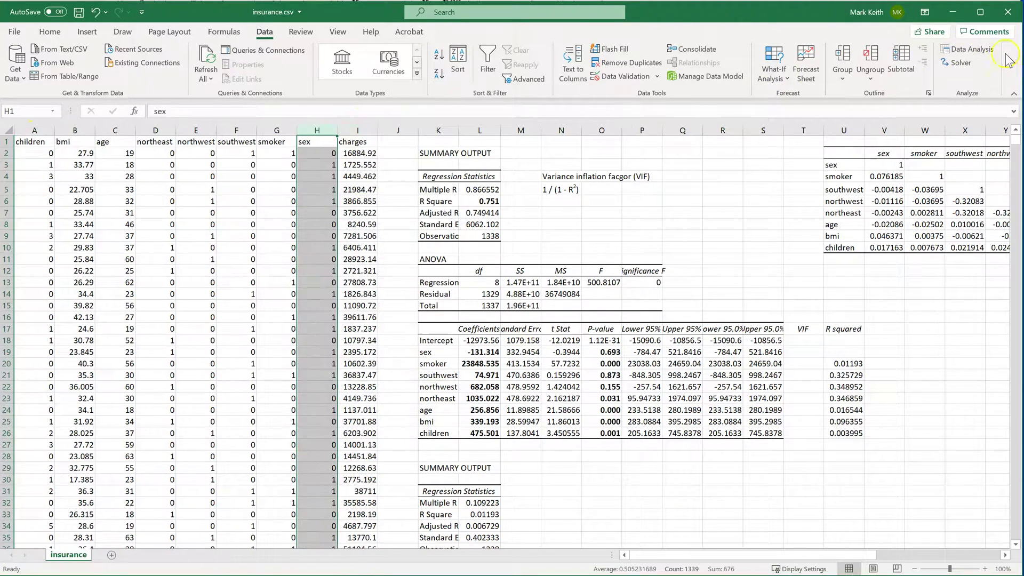
# - Regress sex on the other features and paste its R Square 0.008822 into U19
pyautogui.click(971, 49)
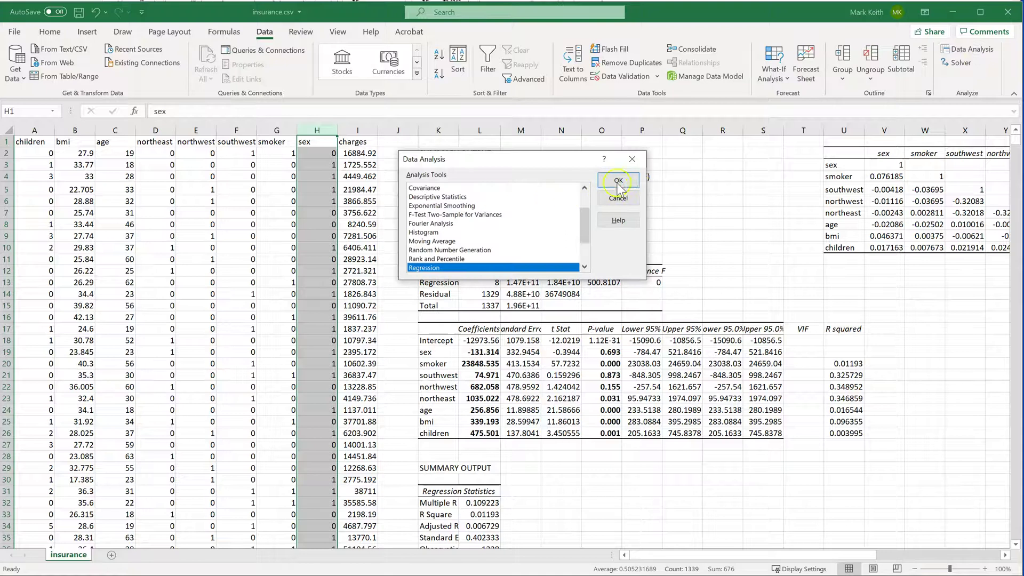
pyautogui.click(618, 180)
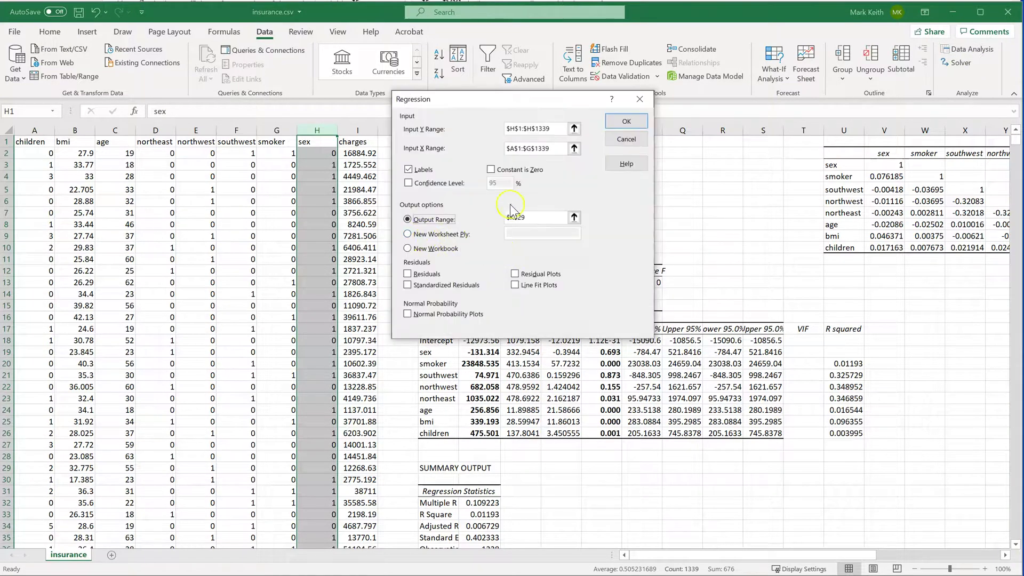
pyautogui.click(627, 122)
pyautogui.click(318, 309)
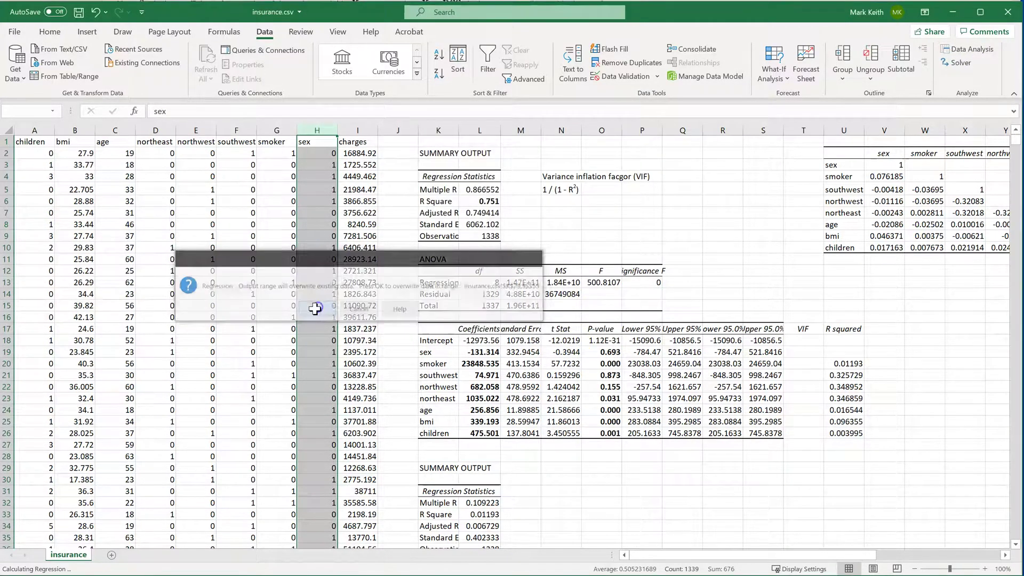
pyautogui.click(466, 515)
pyautogui.hotkey('ctrl', 'c')
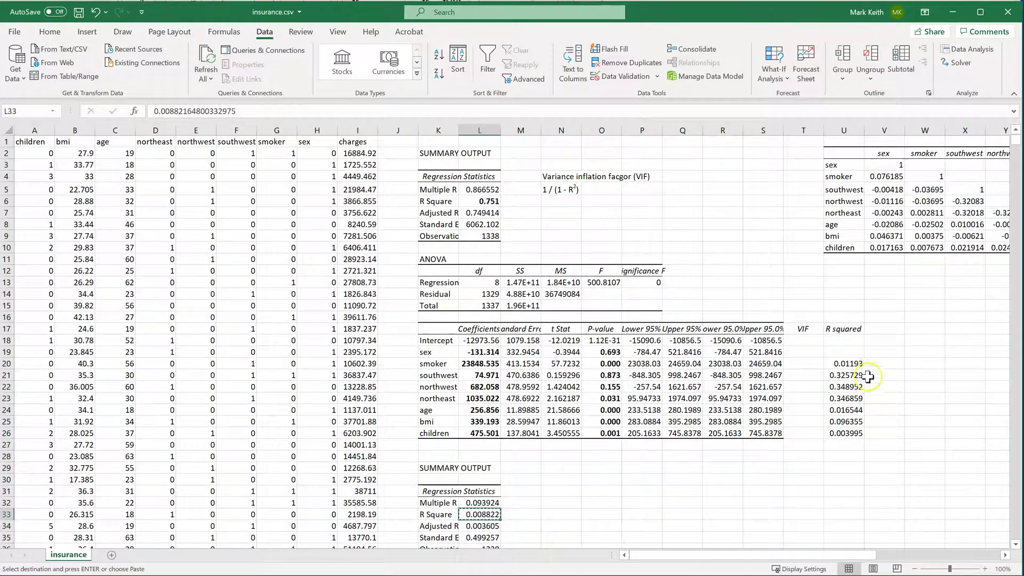
pyautogui.click(845, 349)
pyautogui.hotkey('ctrl', 'v')
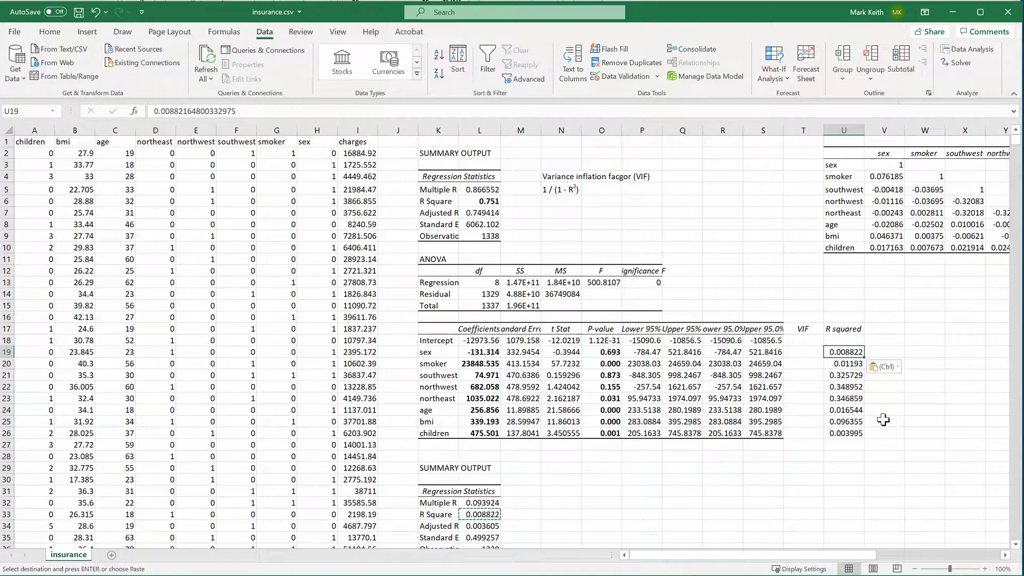
# - Enter =1/(1-U22) in T22, giving northwest a VIF of 1.535986
pyautogui.press('Left')
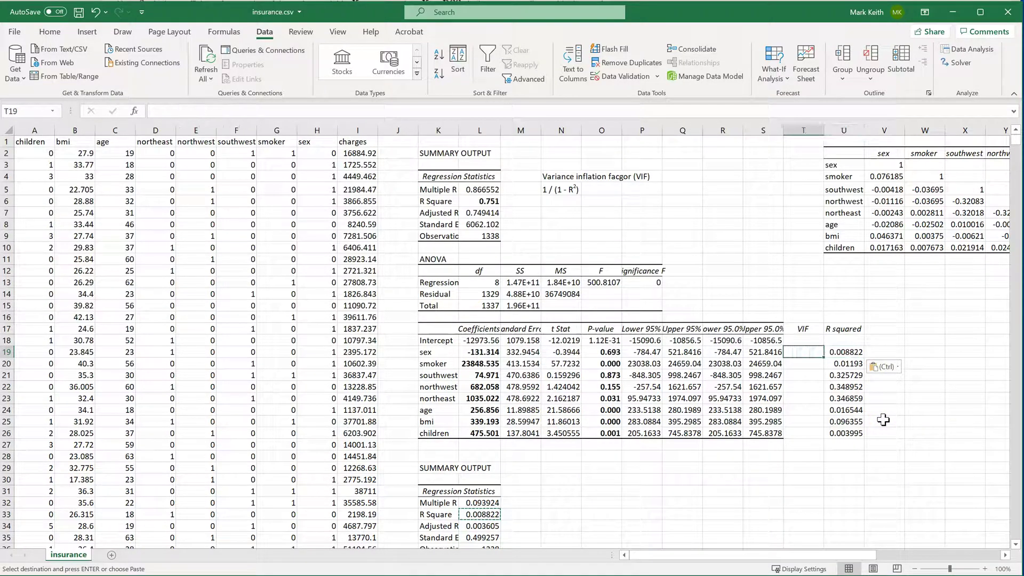
pyautogui.press('Down')
pyautogui.press('Down')
pyautogui.press('Down')
pyautogui.press('Down')
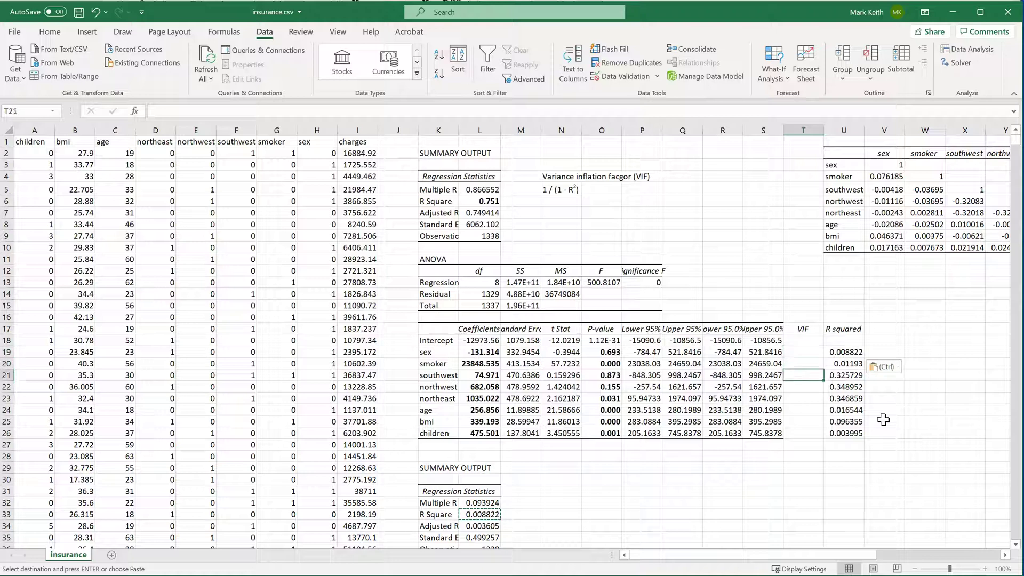
pyautogui.press('Up')
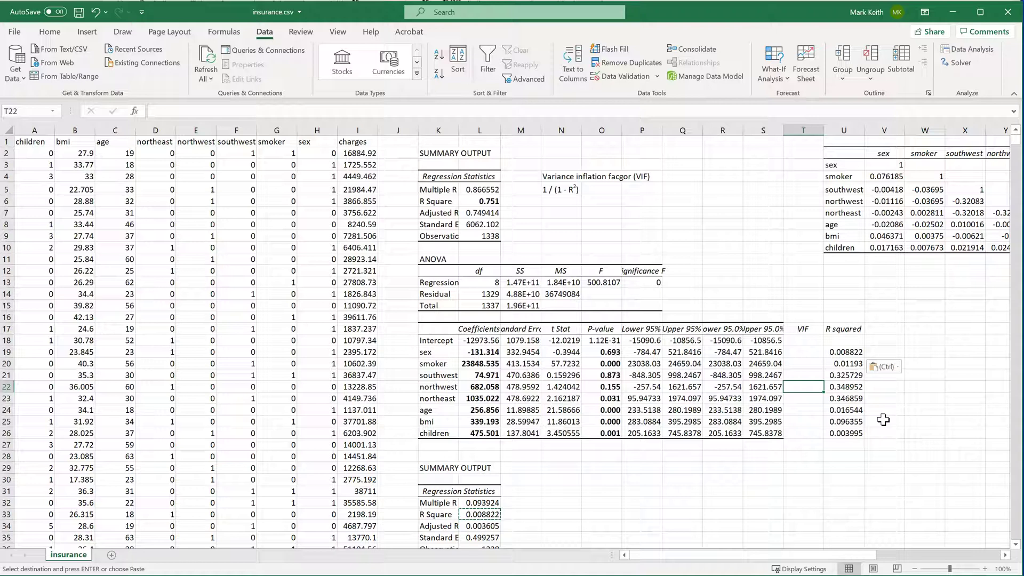
pyautogui.click(574, 192)
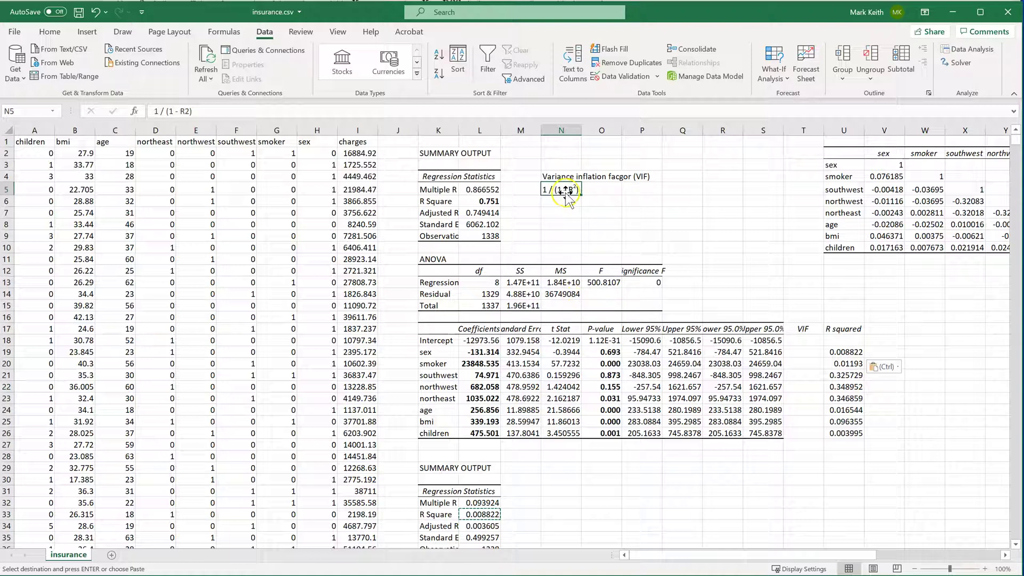
pyautogui.moveTo(800, 352); pyautogui.dragTo(807, 422)
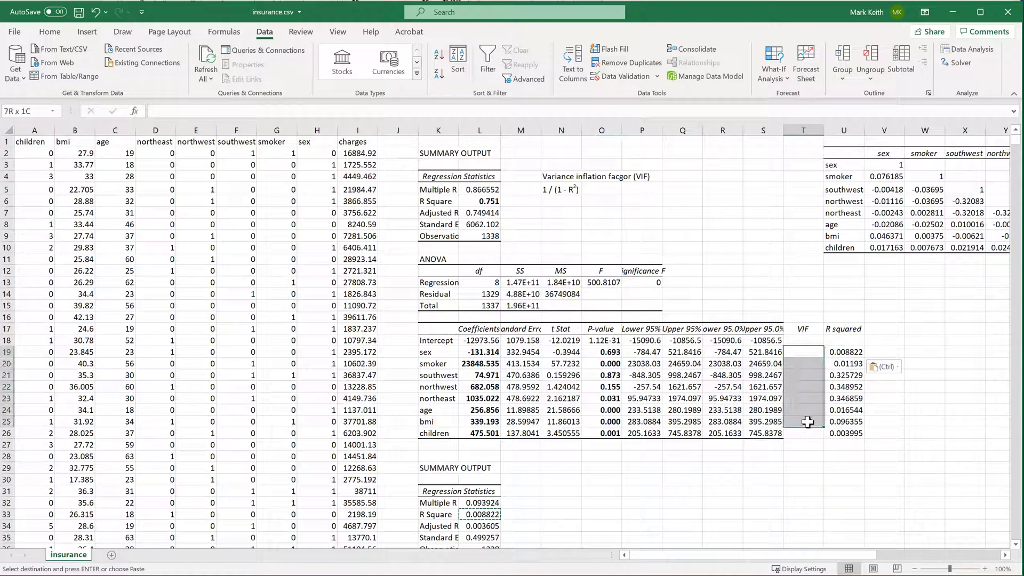
pyautogui.click(843, 387)
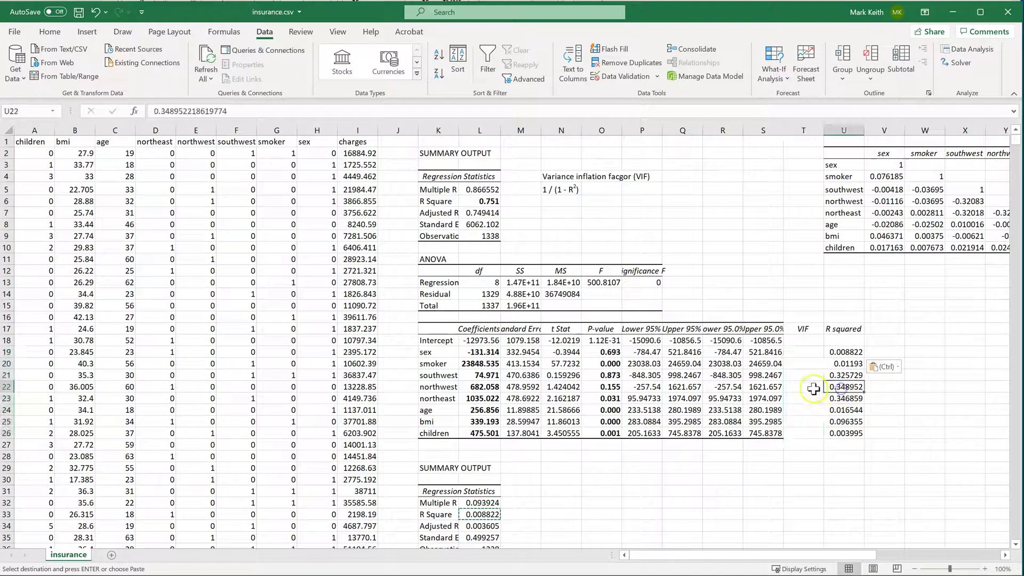
pyautogui.click(812, 389)
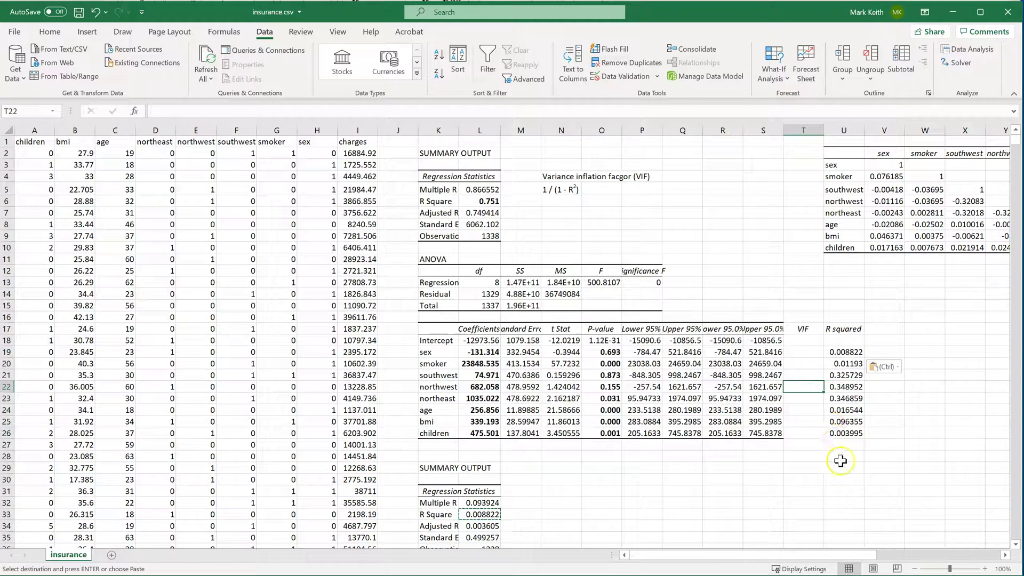
pyautogui.write('=1 / (1 -')
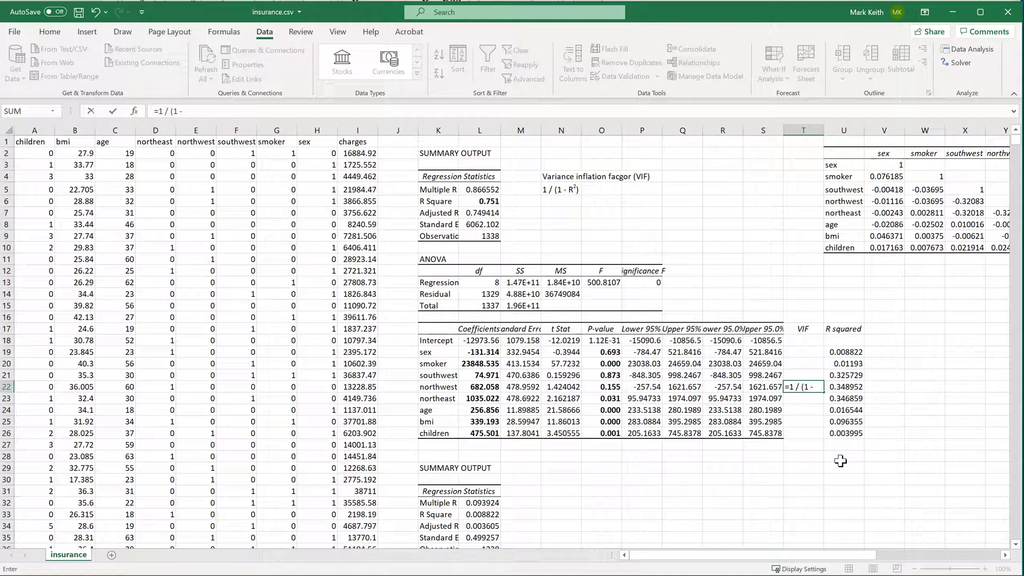
pyautogui.press('Right')
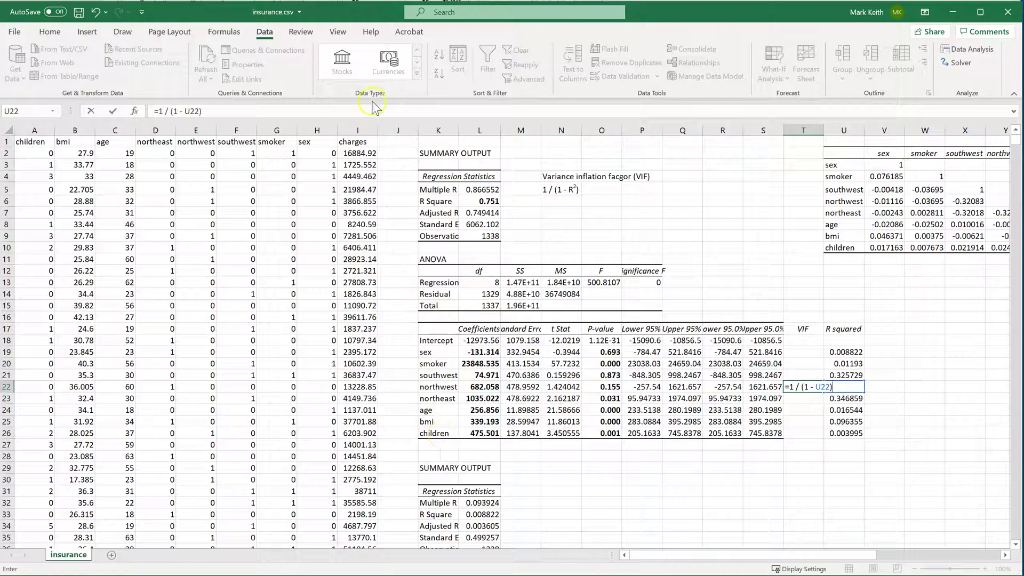
pyautogui.press('Return')
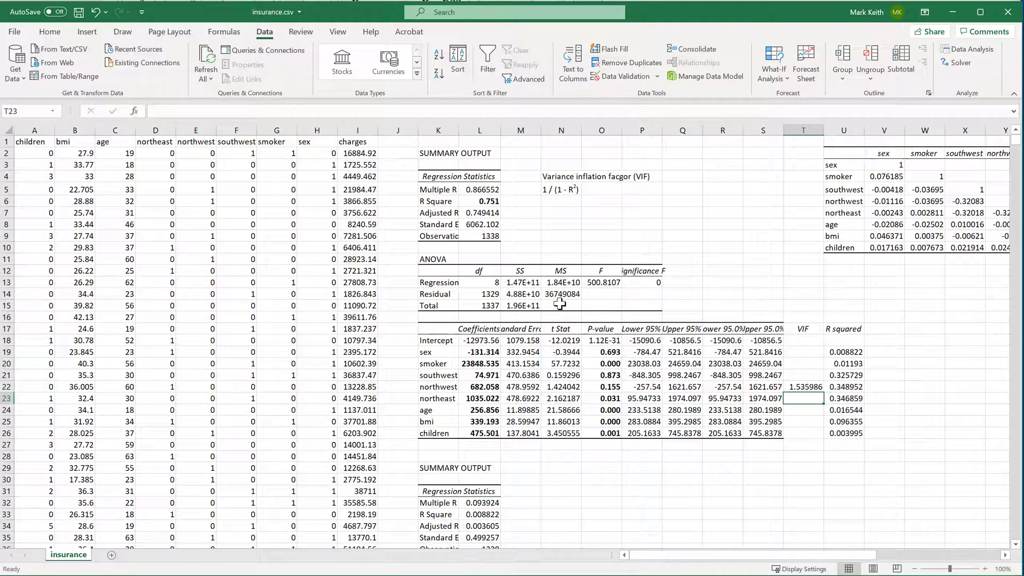
# - Add the note that strict VIF should be below 3.0 under the VIF formula
pyautogui.click(562, 203)
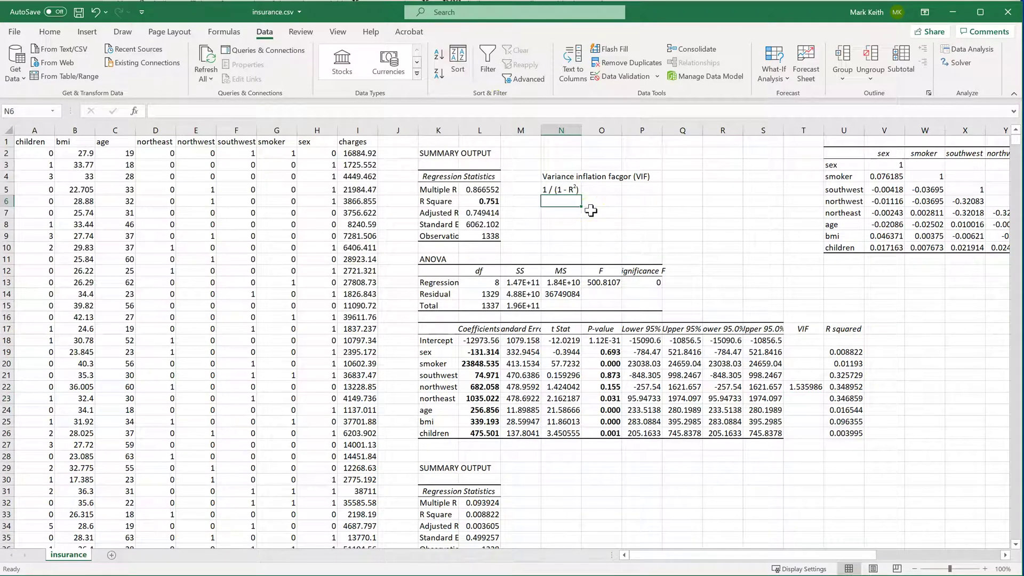
pyautogui.write('Cut')
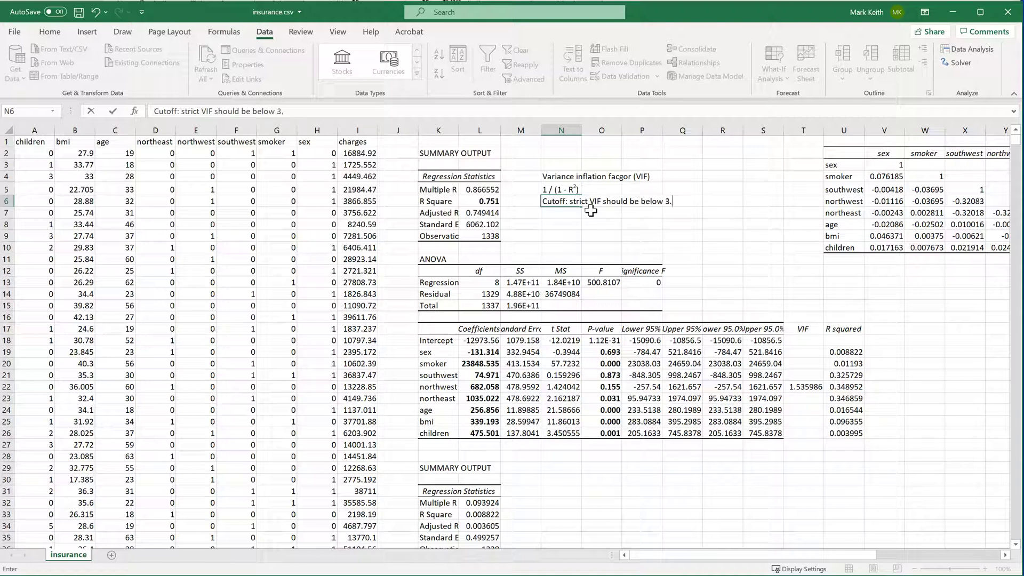
pyautogui.write('0')
pyautogui.press('Return')
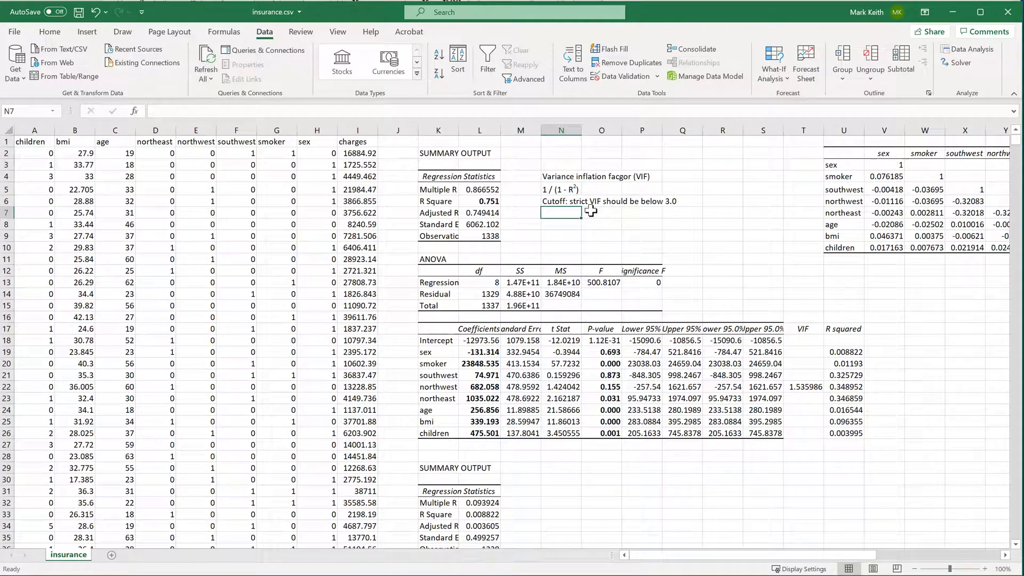
# - Add the second note stating moderate VIF should be below 5.0
pyautogui.write('Cu')
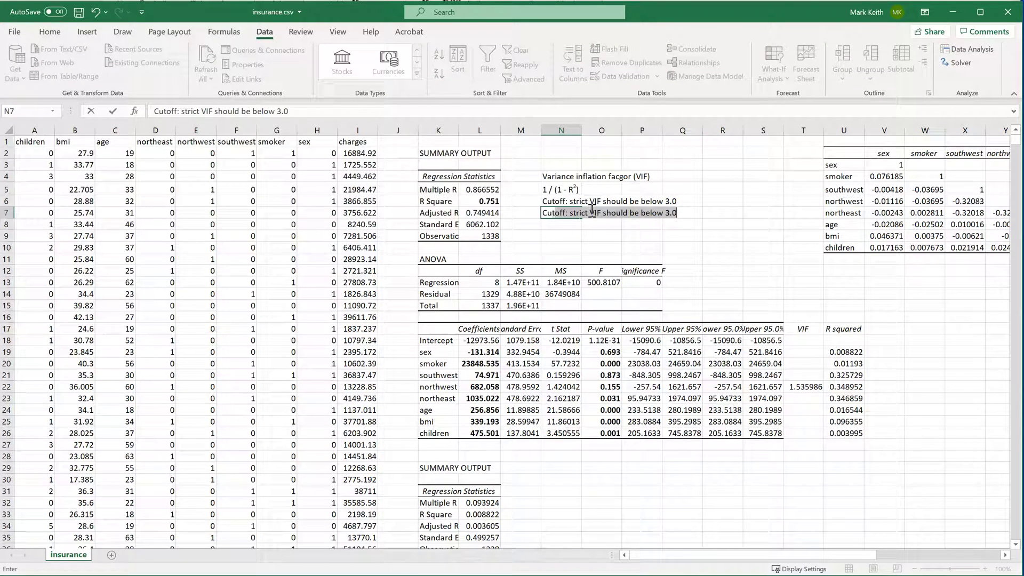
pyautogui.write('toff: moderate VIF should be w')
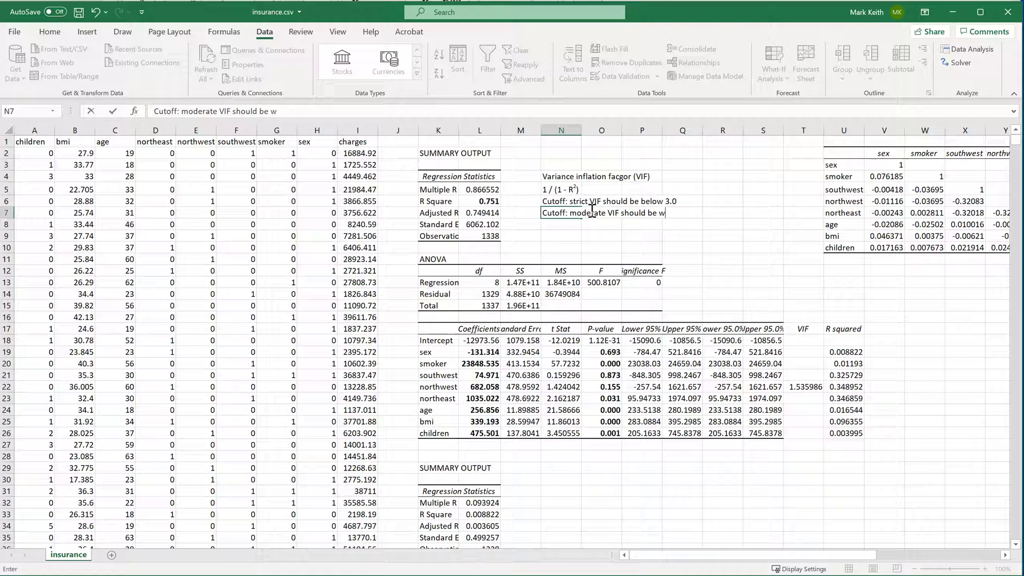
pyautogui.write('elow 5.0')
pyautogui.press('Return')
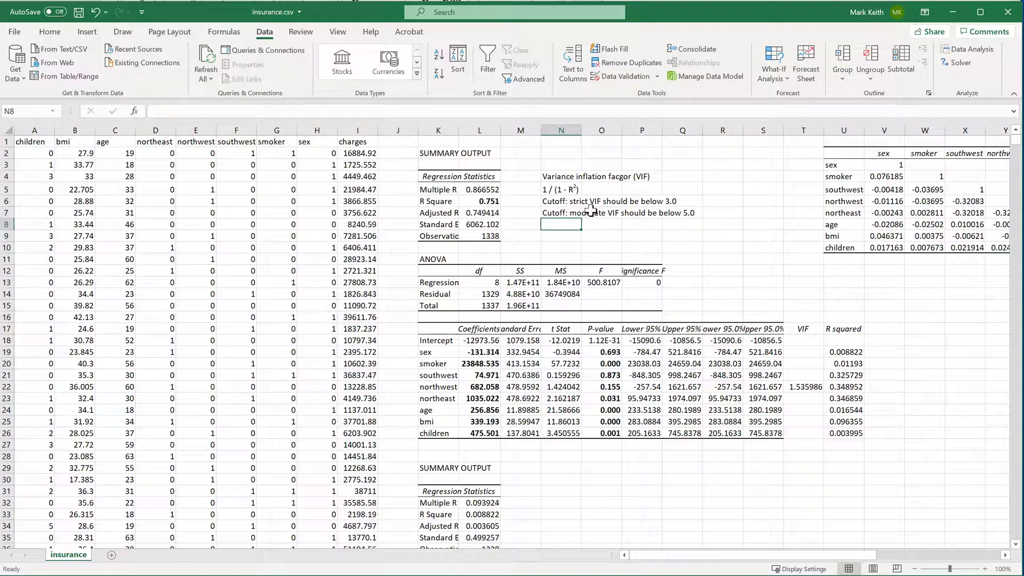
pyautogui.write('Cu')
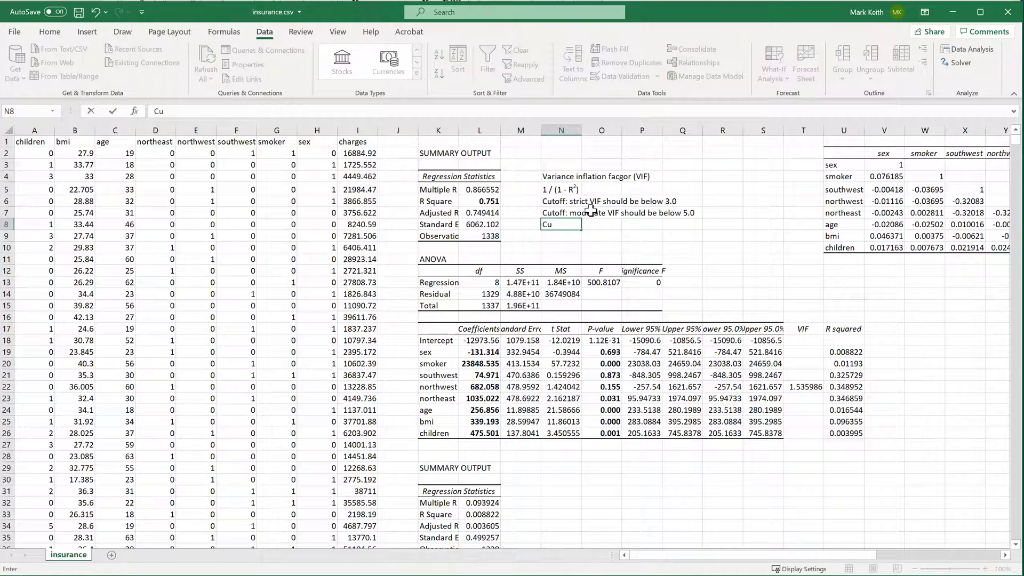
pyautogui.press('BackSpace')
pyautogui.press('BackSpace')
pyautogui.press('Return')
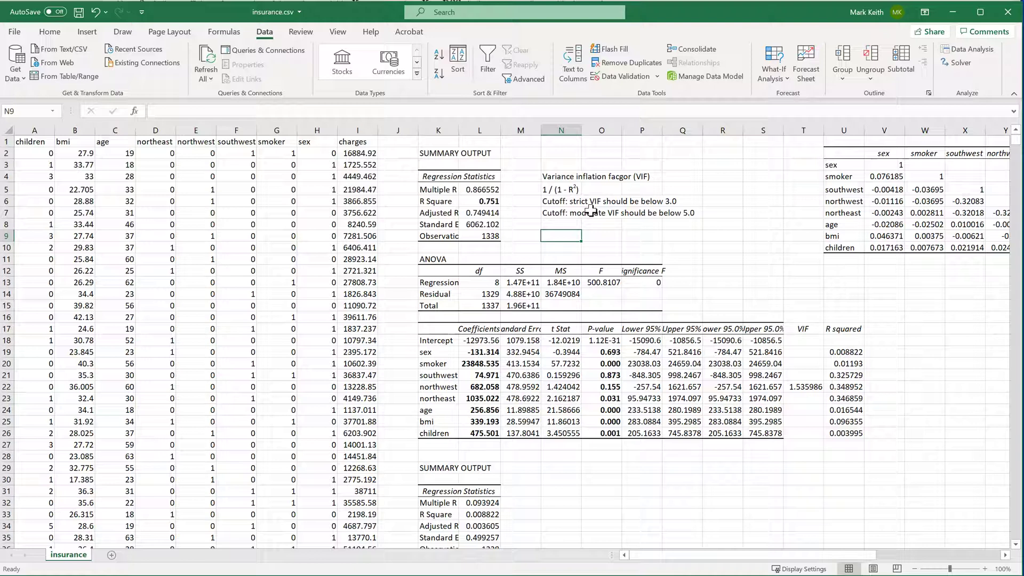
pyautogui.press('Right')
pyautogui.press('Right')
pyautogui.press('Right')
pyautogui.press('Right')
pyautogui.press('Right')
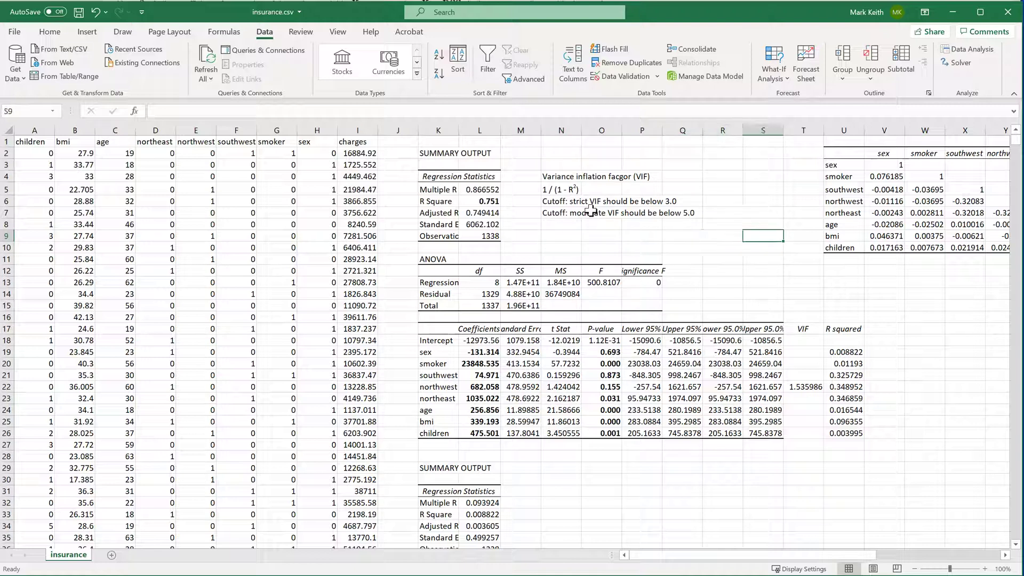
pyautogui.press('Down')
pyautogui.press('Down')
pyautogui.press('Down')
pyautogui.press('Down')
pyautogui.press('Down')
pyautogui.press('Down')
pyautogui.press('Down')
pyautogui.press('Down')
pyautogui.press('Down')
pyautogui.press('Down')
pyautogui.press('Down')
pyautogui.press('Down')
pyautogui.press('Down')
# - Copy the T22 VIF formula across T19:T26, giving values from 1.004011 to 1.535986
pyautogui.press('Right')
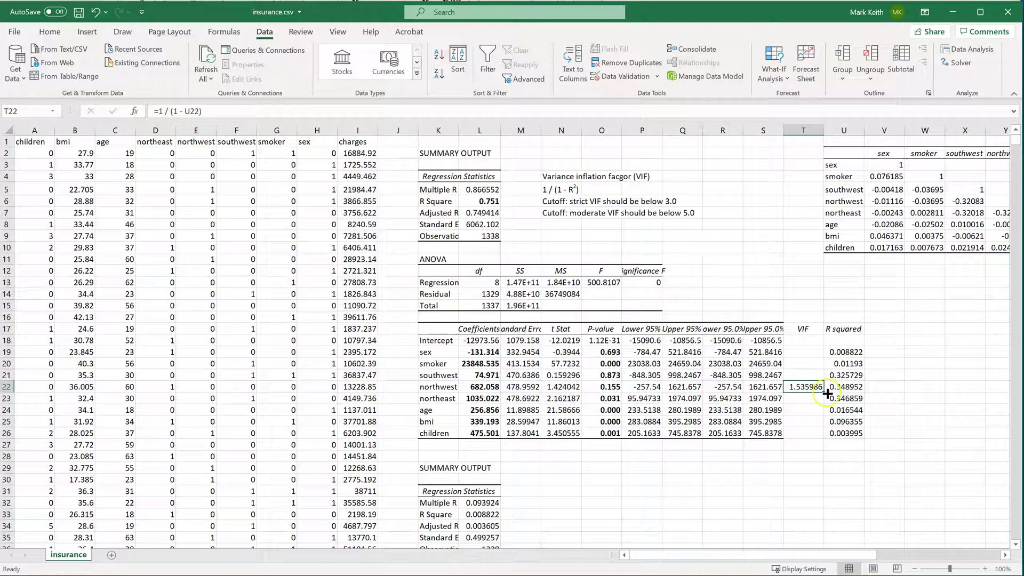
pyautogui.moveTo(825, 394); pyautogui.dragTo(825, 349)
pyautogui.click(886, 383)
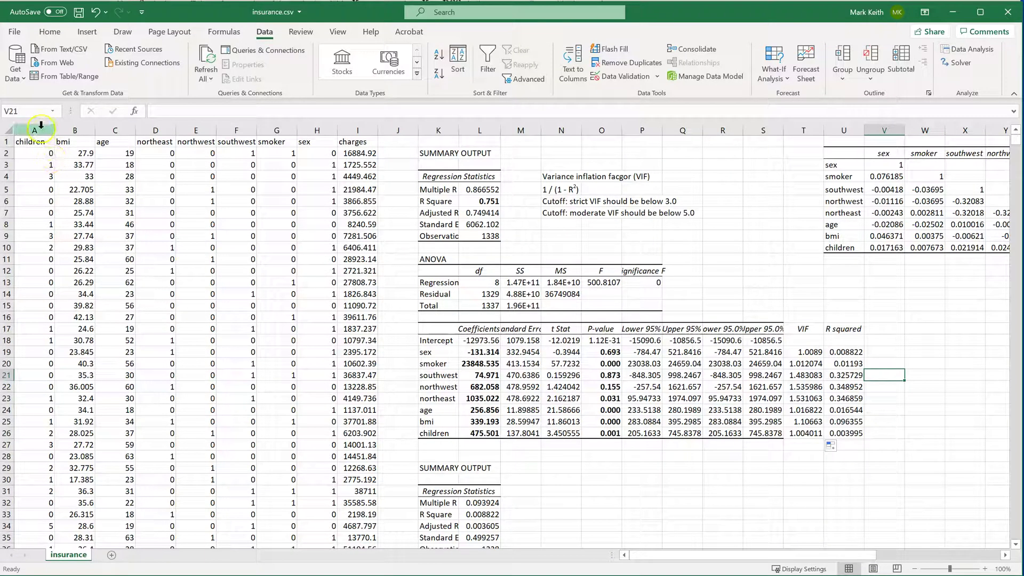
pyautogui.moveTo(42, 125); pyautogui.dragTo(304, 122)
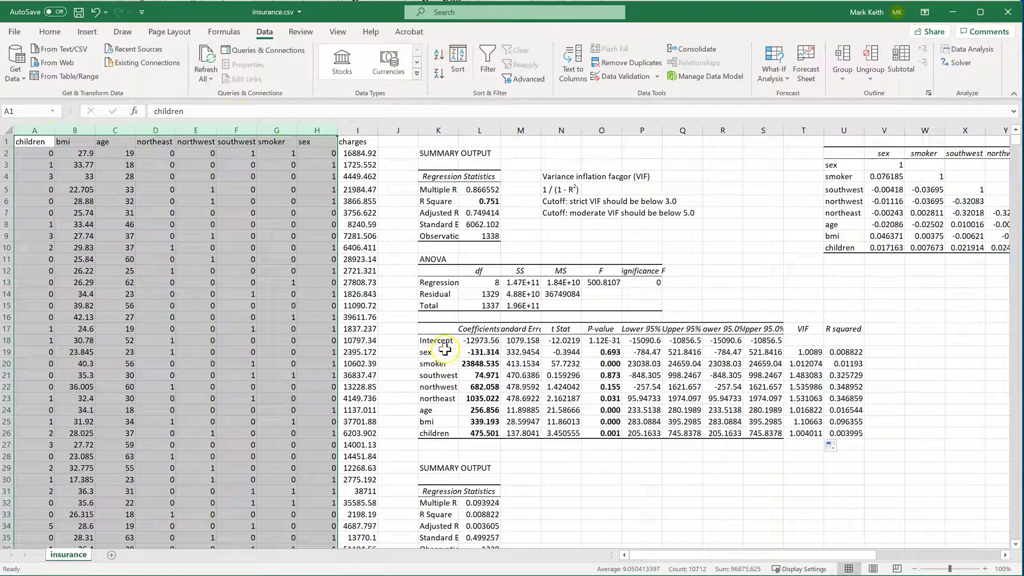
pyautogui.moveTo(433, 177); pyautogui.dragTo(772, 438)
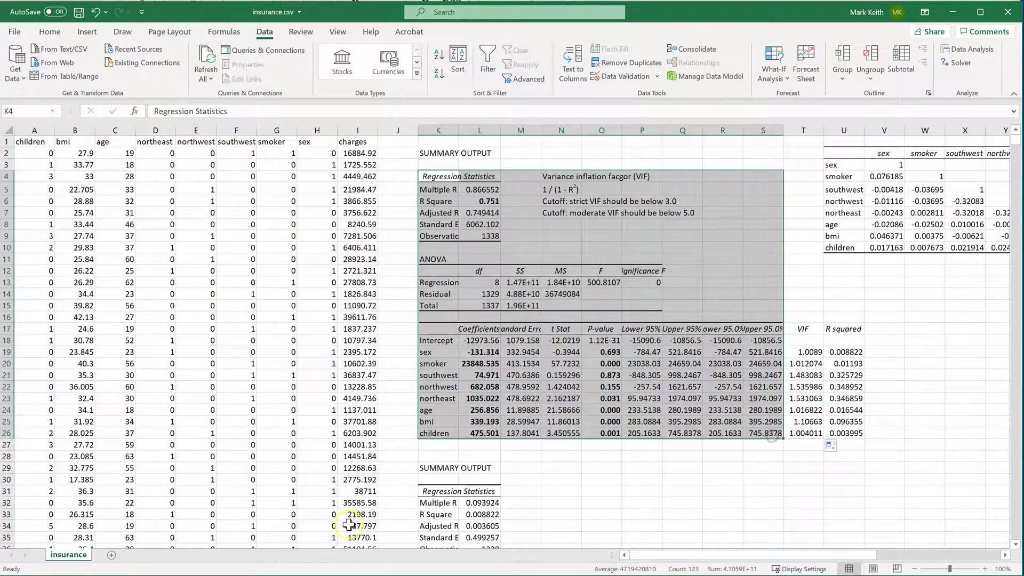